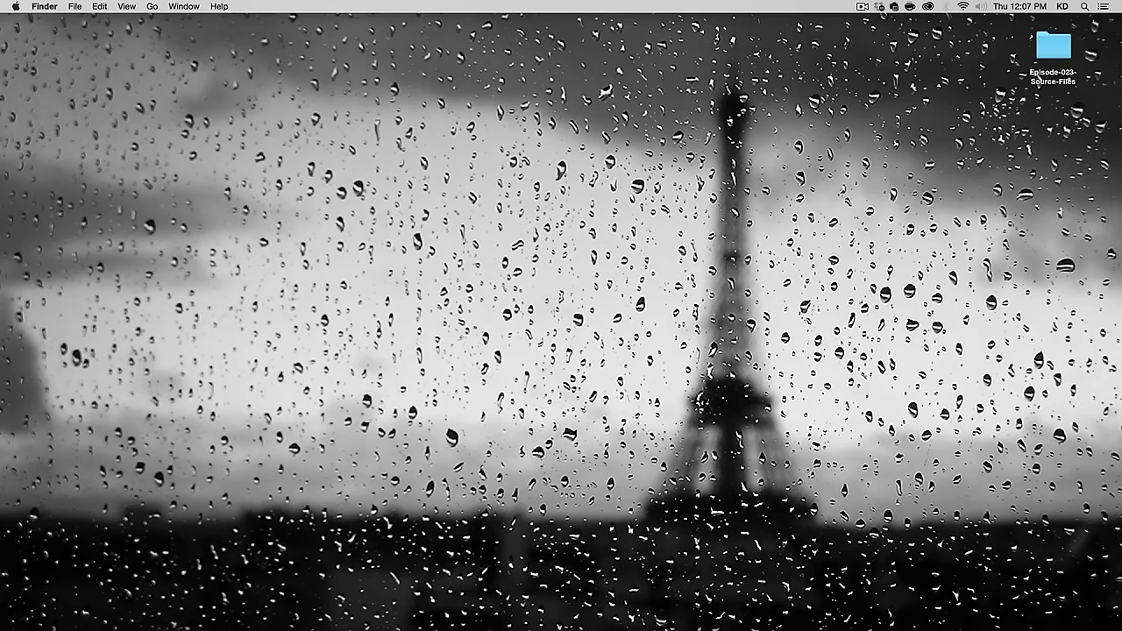
Open the How To Retouch Eyes In Photoshop lesson on kelvindesigns.com, then minimize Chrome.
{"action": "left_click", "coordinate": [648, 611]}
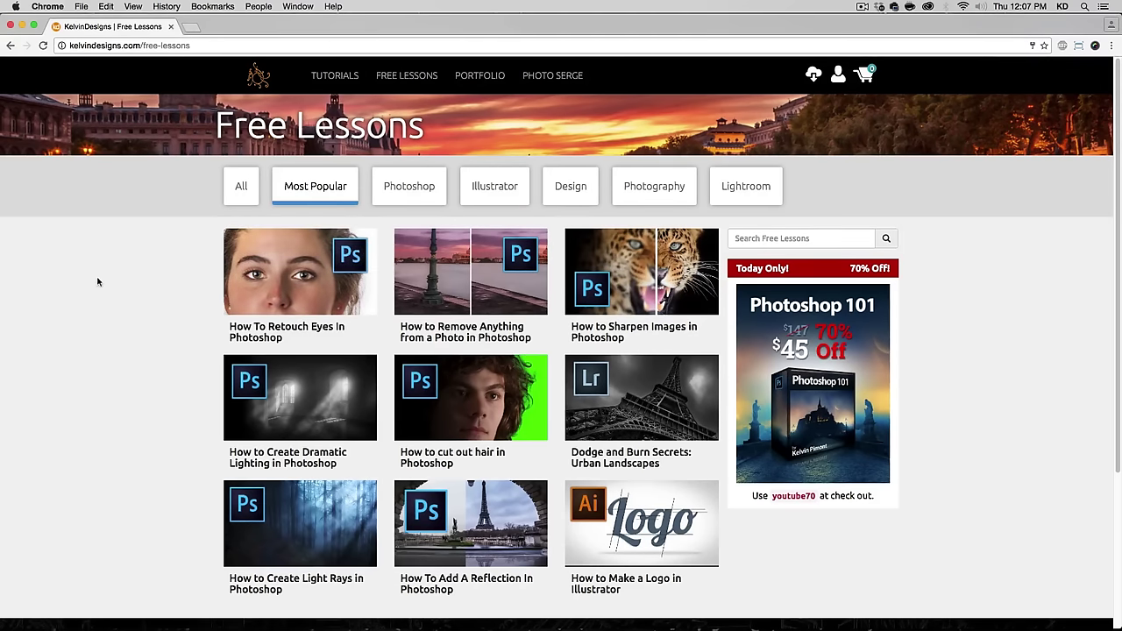
{"action": "left_click", "coordinate": [310, 298]}
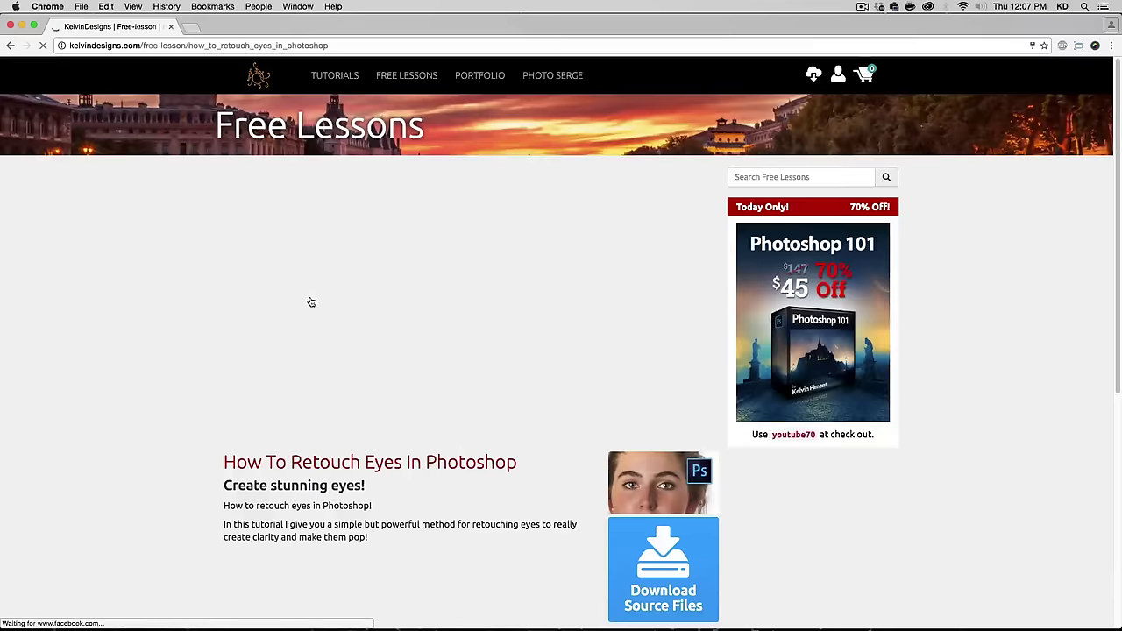
{"action": "scroll", "coordinate": [818, 561], "scroll_direction": "down", "scroll_amount": 1}
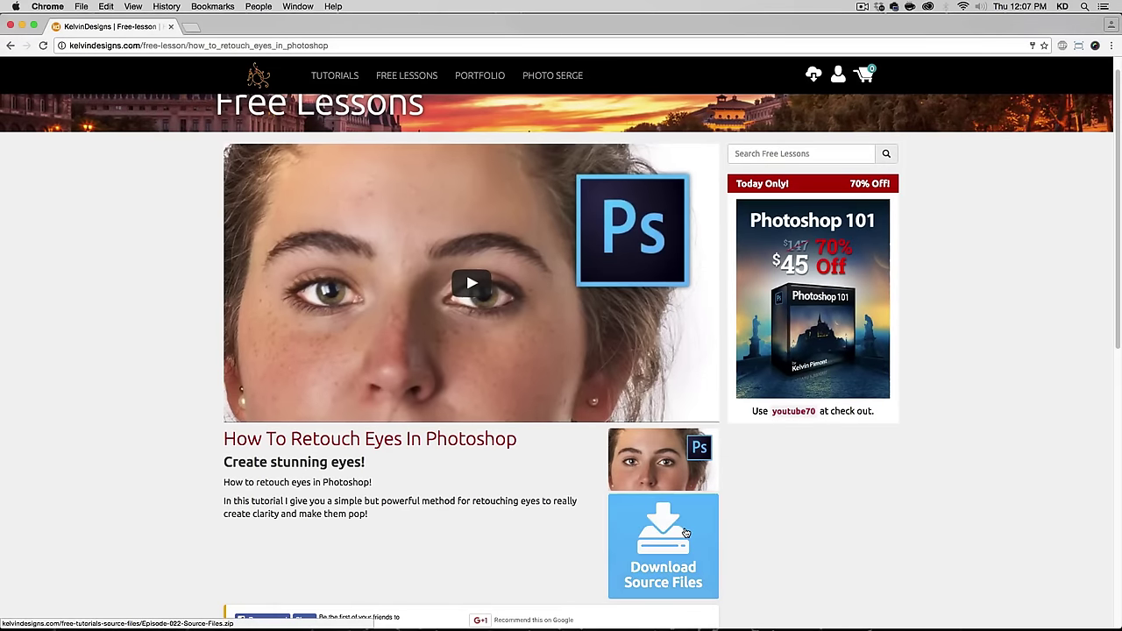
{"action": "left_click", "coordinate": [24, 25]}
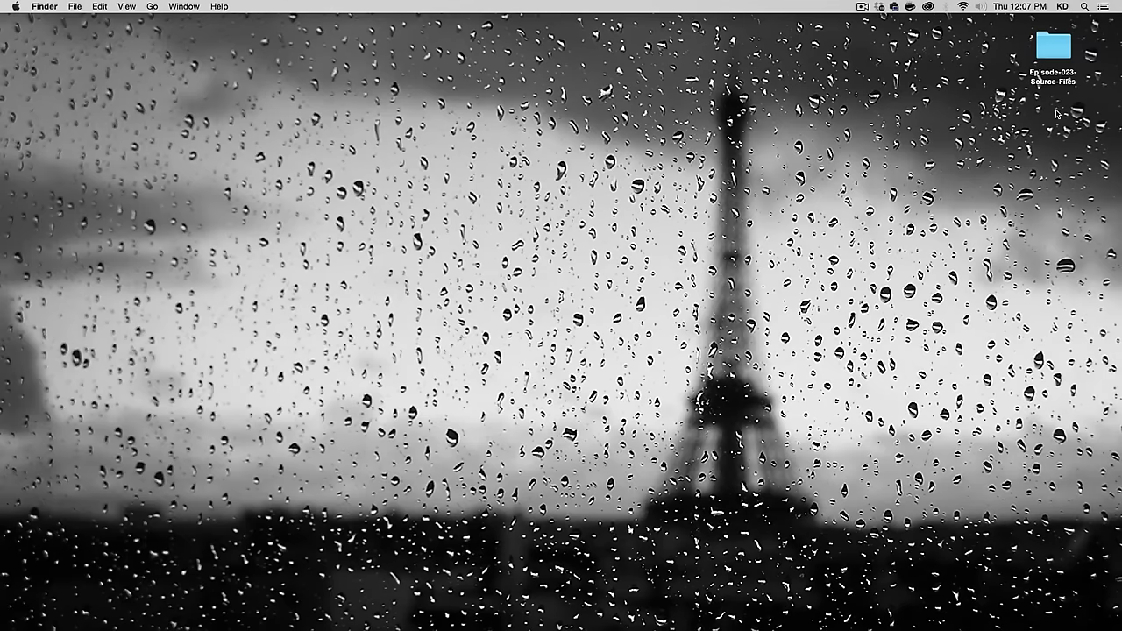
Check that Episode-023-Source-Files holds New York.dng and Portrait.ARW, then return to Lightroom.
{"action": "double_click", "coordinate": [1056, 49]}
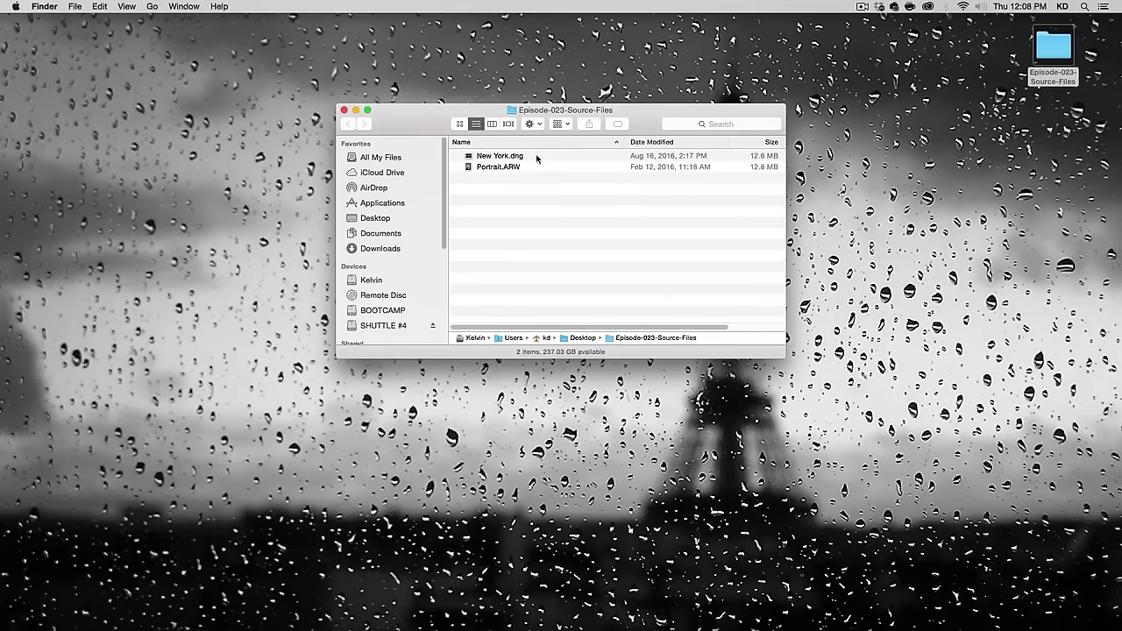
{"action": "left_click", "coordinate": [537, 159]}
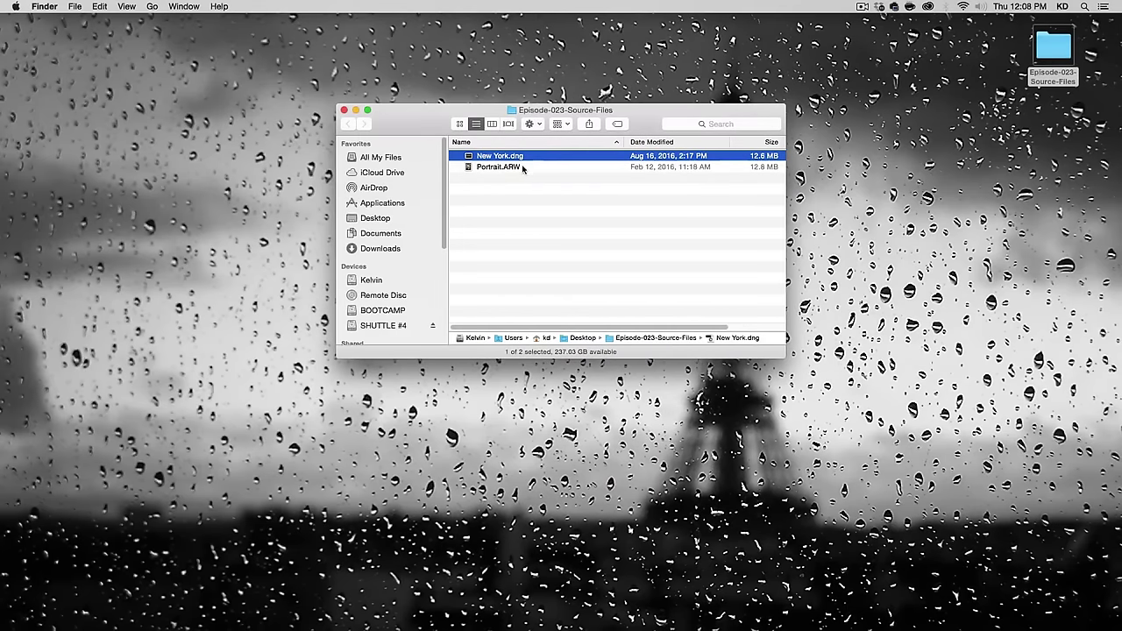
{"action": "left_click", "coordinate": [523, 167]}
{"action": "left_click", "coordinate": [344, 110]}
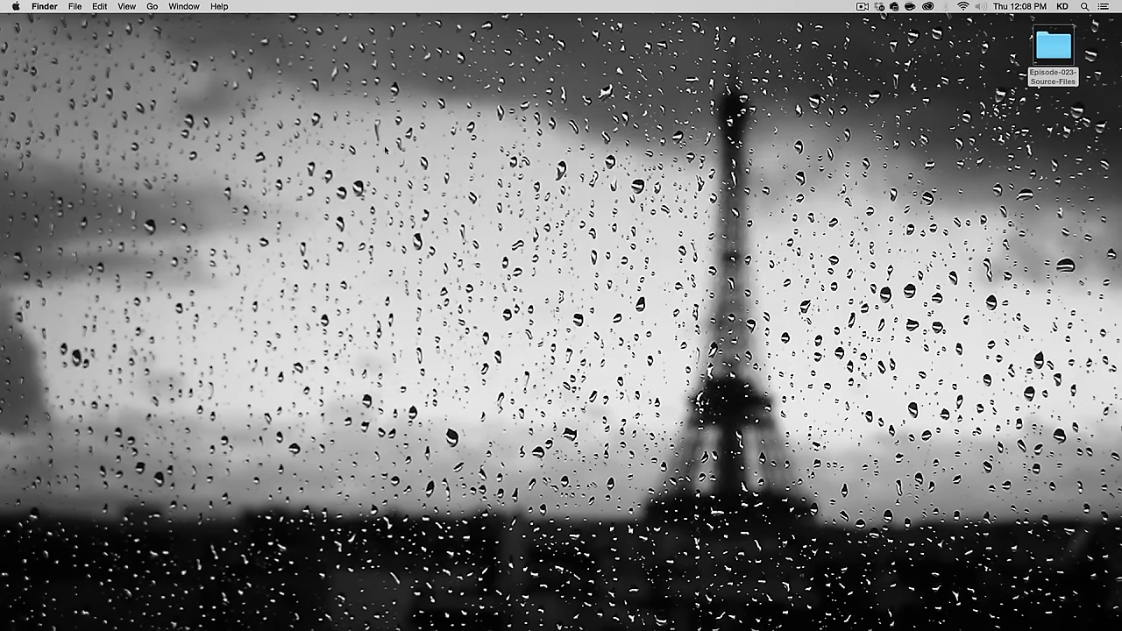
{"action": "left_click", "coordinate": [562, 619]}
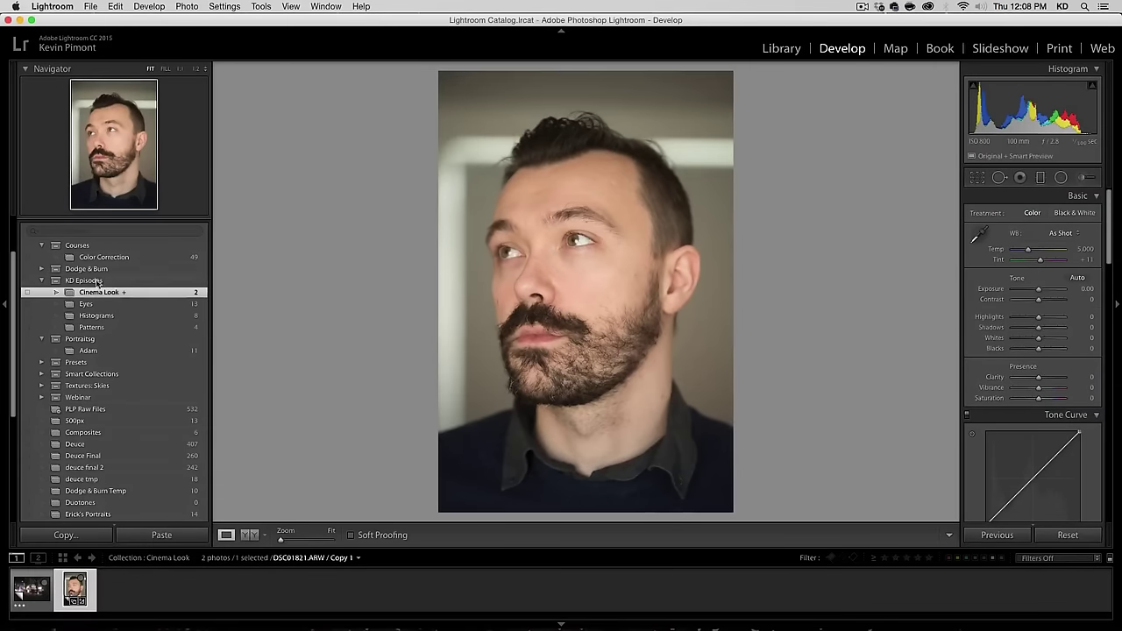
Create virtual copy DSC01821.ARW / Copy 3 of the portrait from the filmstrip.
{"action": "scroll", "coordinate": [142, 299], "scroll_direction": "up", "scroll_amount": 3}
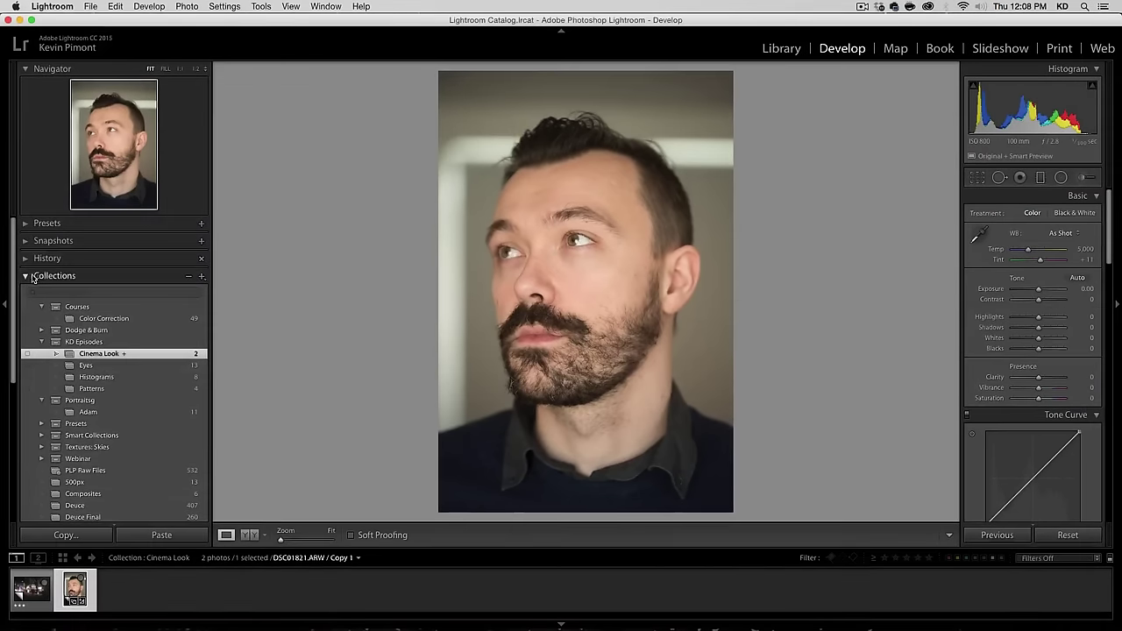
{"action": "left_click", "coordinate": [54, 275]}
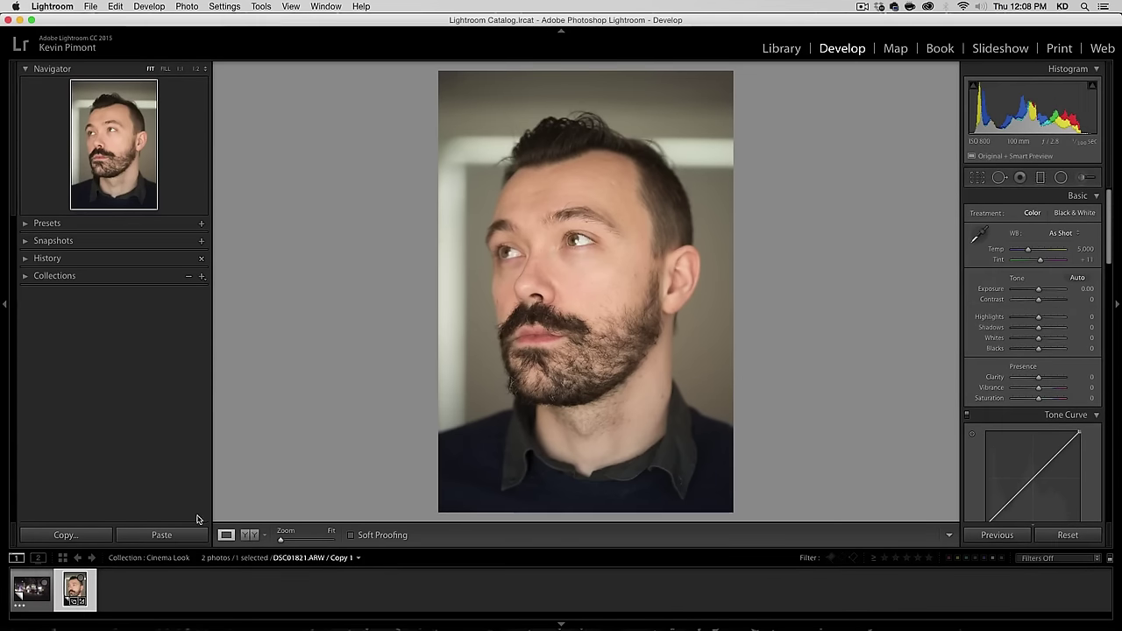
{"action": "right_click", "coordinate": [91, 584]}
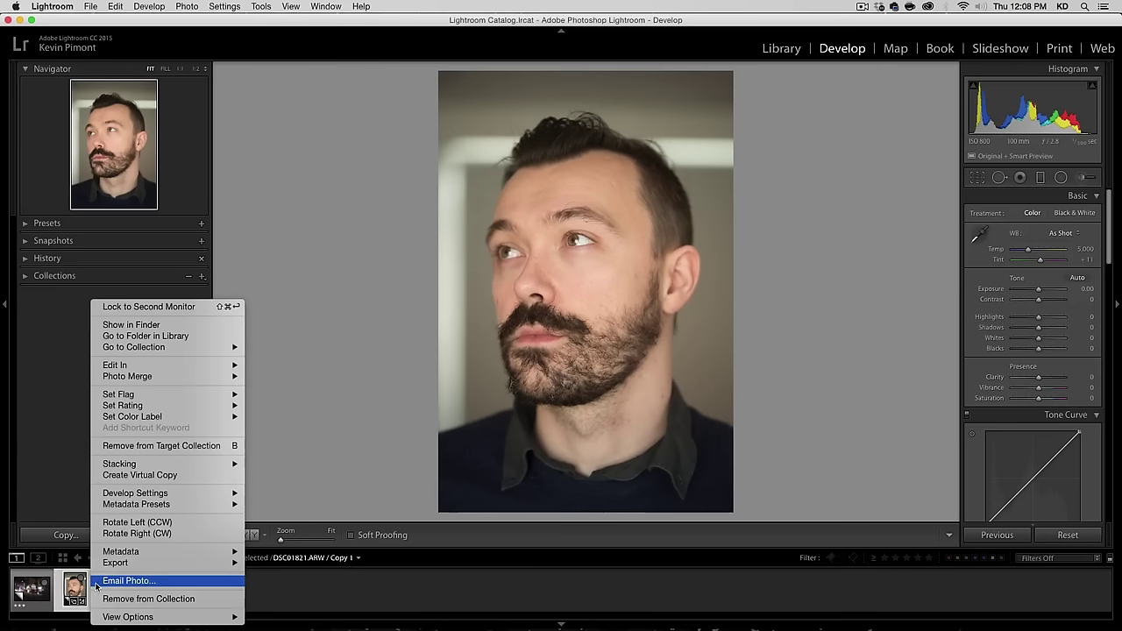
{"action": "left_click", "coordinate": [175, 475]}
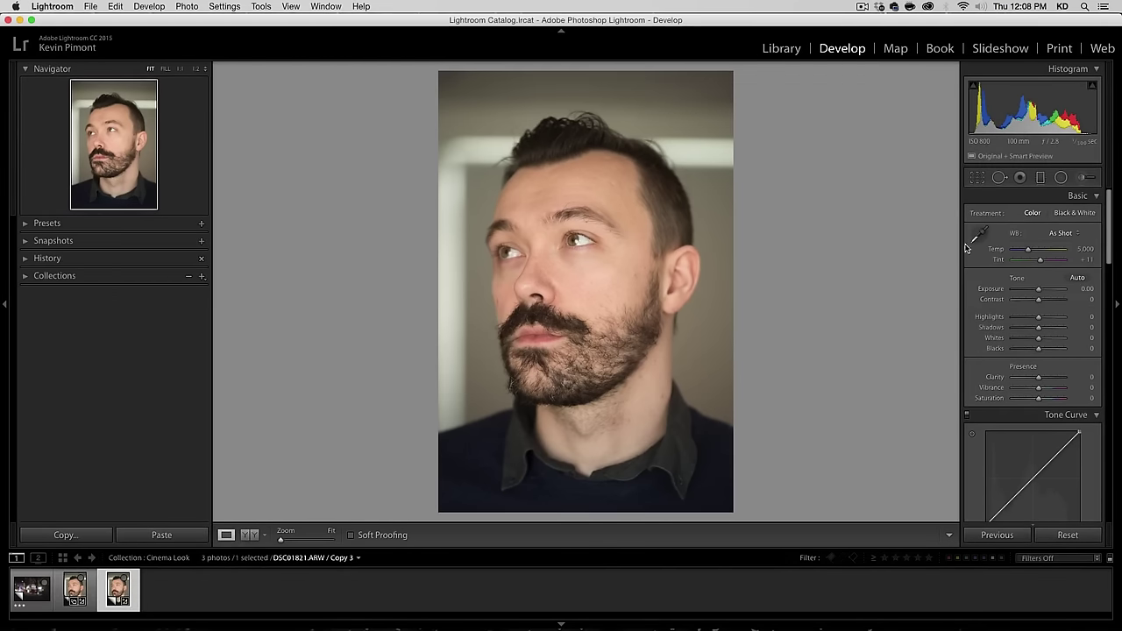
Set Highlights -77, Shadows +72, Clarity +59, Vibrance -52, Temp 6,253 and Tint +19.
{"action": "mouse_move", "coordinate": [1039, 318]}
{"action": "left_mouse_down"}
{"action": "mouse_move", "coordinate": [1018, 319]}
{"action": "mouse_move", "coordinate": [1057, 330]}
{"action": "left_mouse_up"}
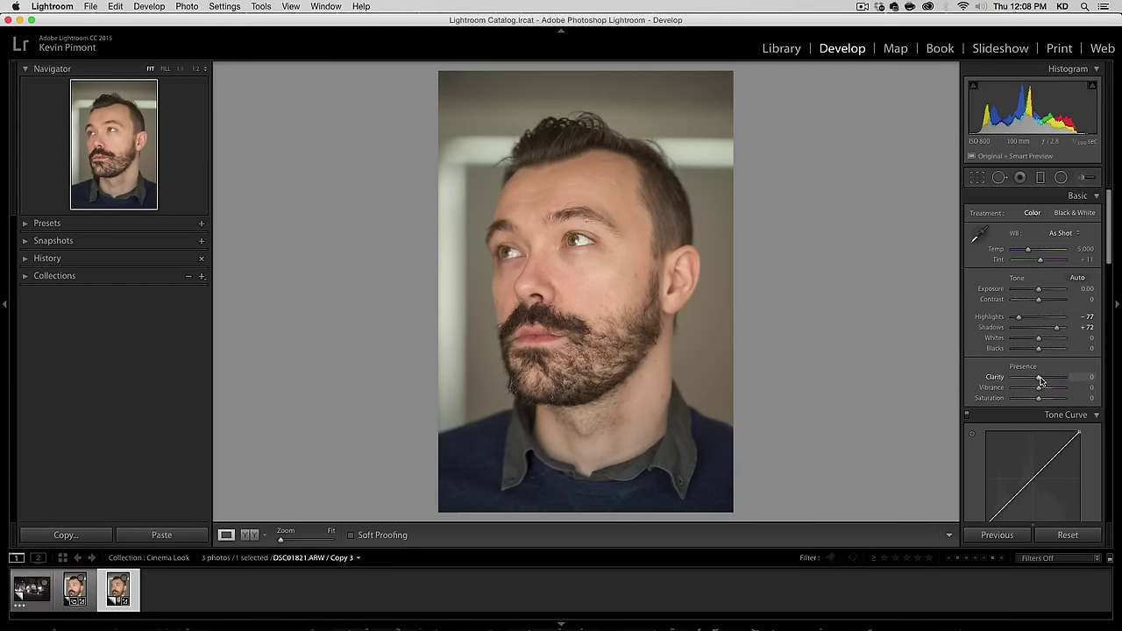
{"action": "left_click_drag", "start_coordinate": [1038, 376], "coordinate": [1054, 381]}
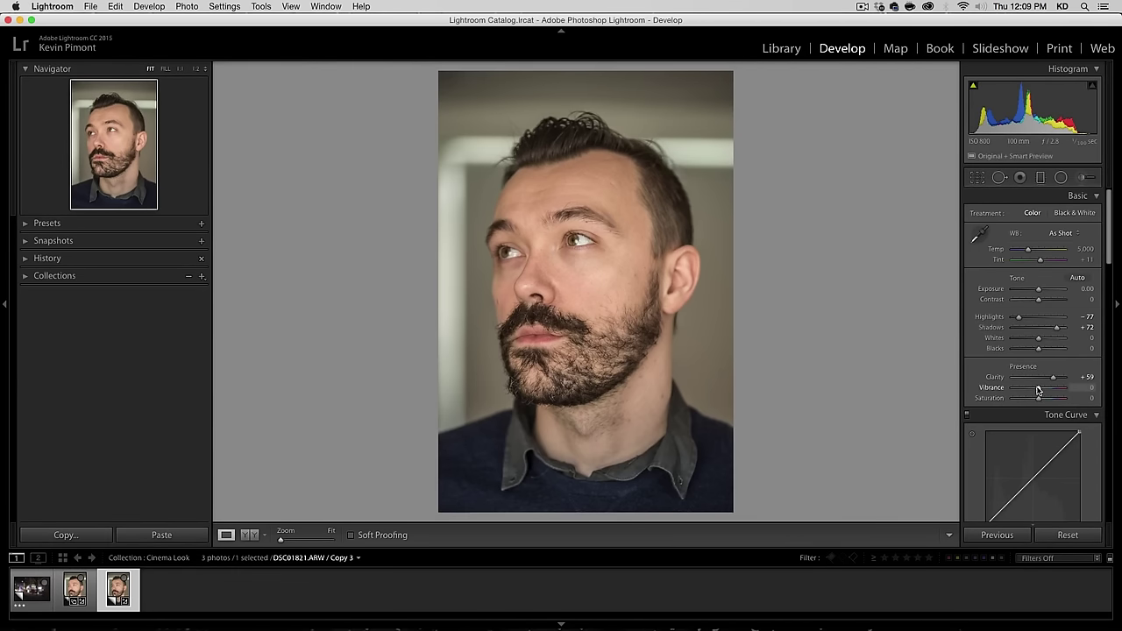
{"action": "left_click_drag", "start_coordinate": [1036, 390], "coordinate": [1029, 389]}
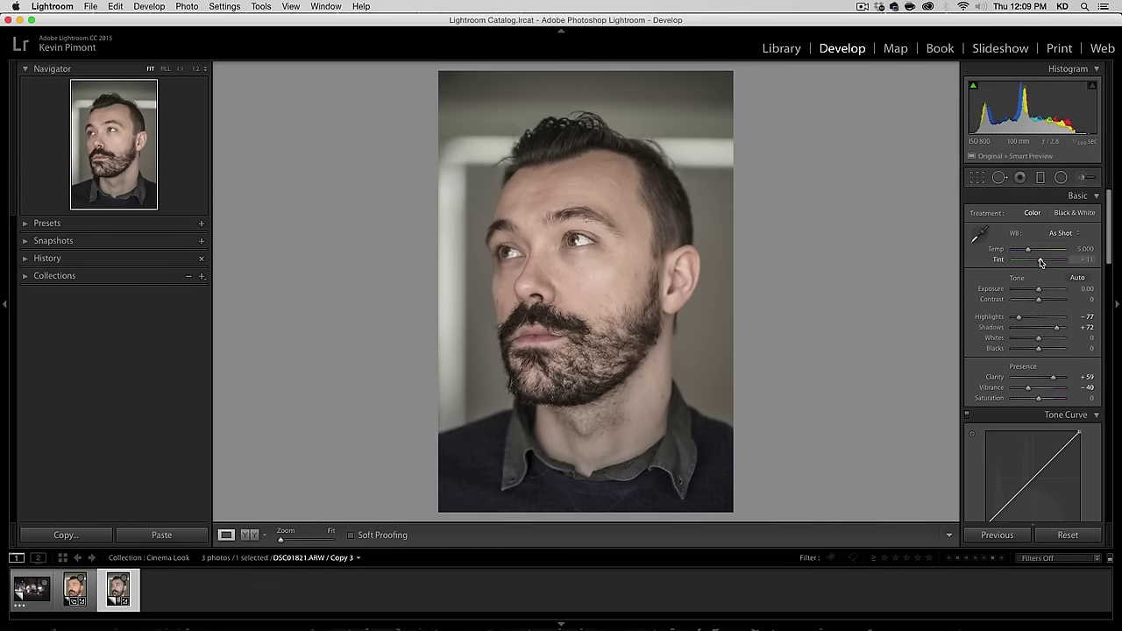
{"action": "left_click_drag", "start_coordinate": [1040, 262], "coordinate": [1036, 253]}
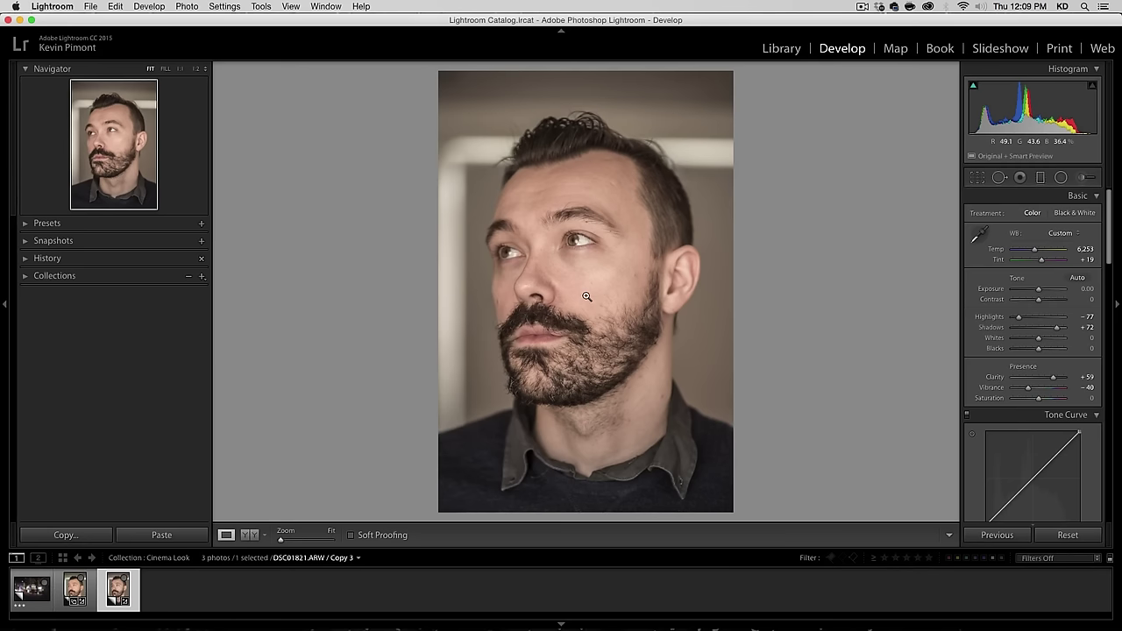
{"action": "left_click_drag", "start_coordinate": [1030, 389], "coordinate": [1024, 390]}
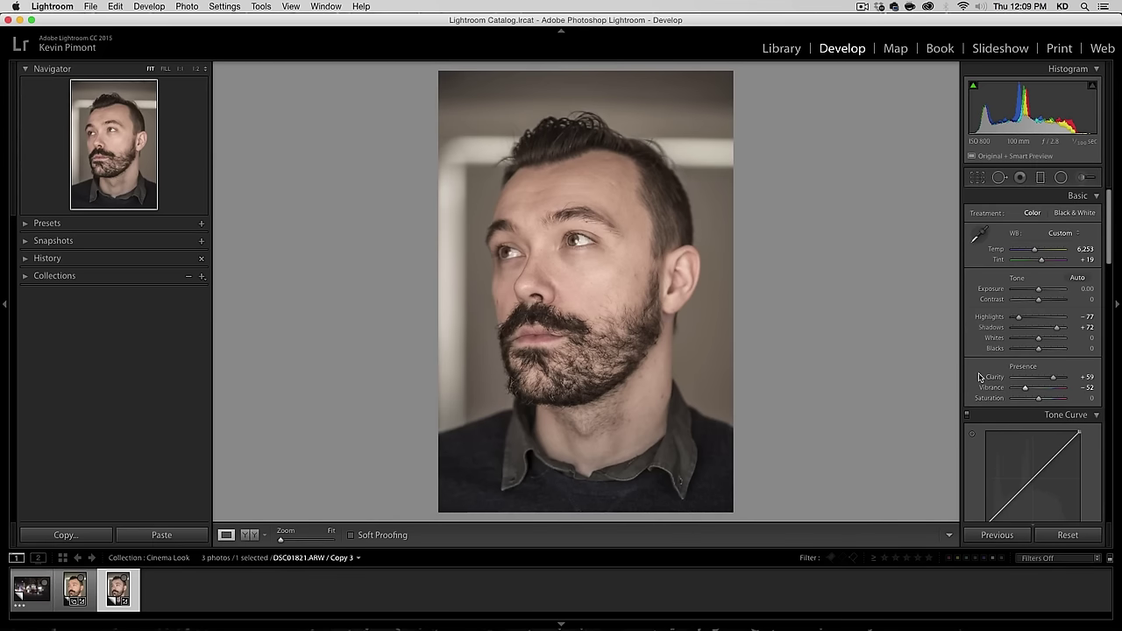
Tint the highlights warm yellow (hue 43, saturation 11) and the shadows teal.
{"action": "scroll", "coordinate": [990, 386], "scroll_direction": "down", "scroll_amount": 10}
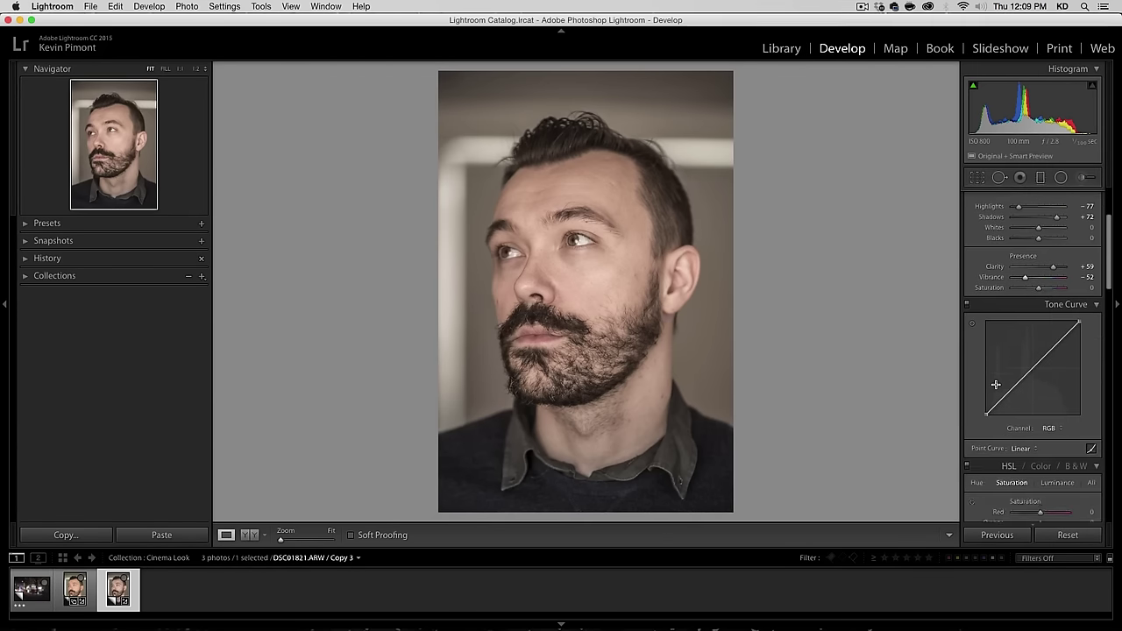
{"action": "scroll", "coordinate": [995, 386], "scroll_direction": "down", "scroll_amount": 5}
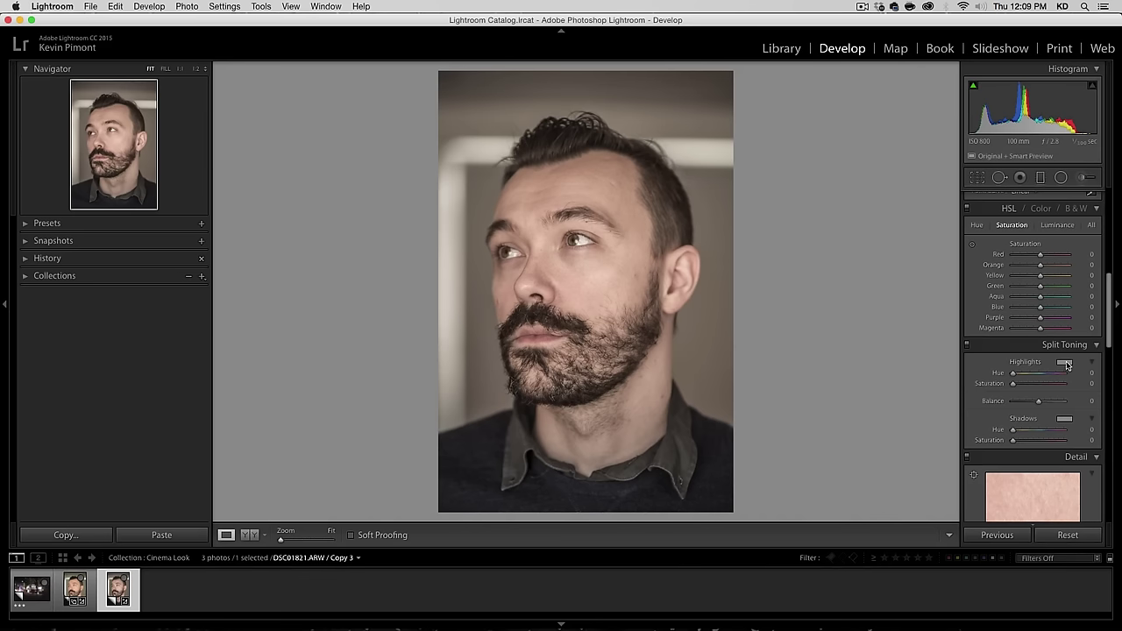
{"action": "left_click", "coordinate": [1065, 363]}
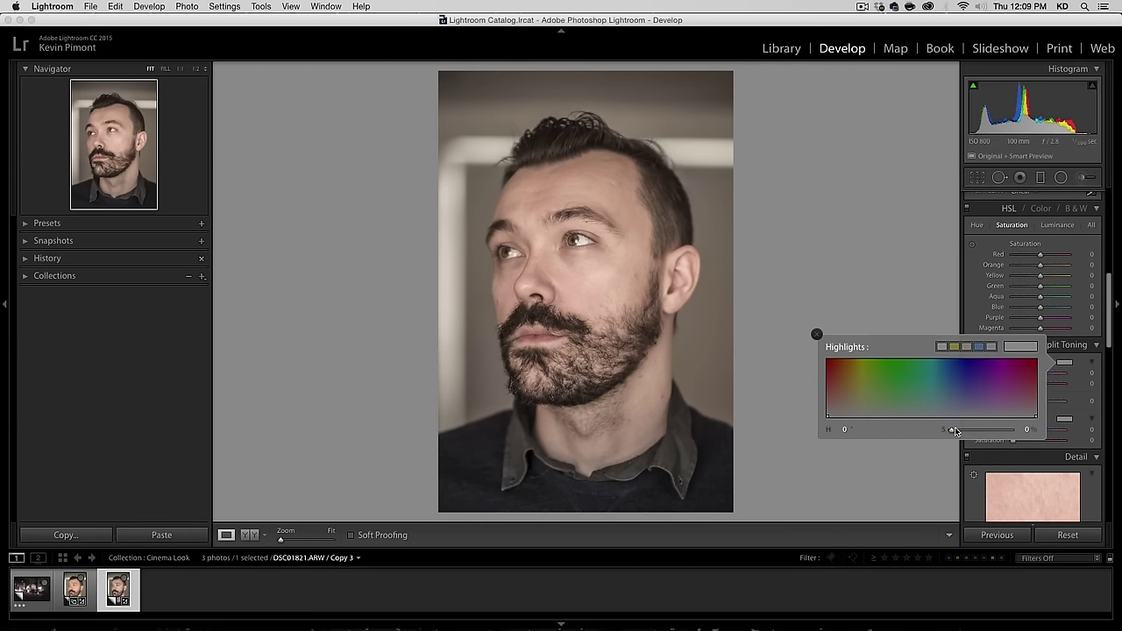
{"action": "left_click_drag", "start_coordinate": [858, 412], "coordinate": [852, 410]}
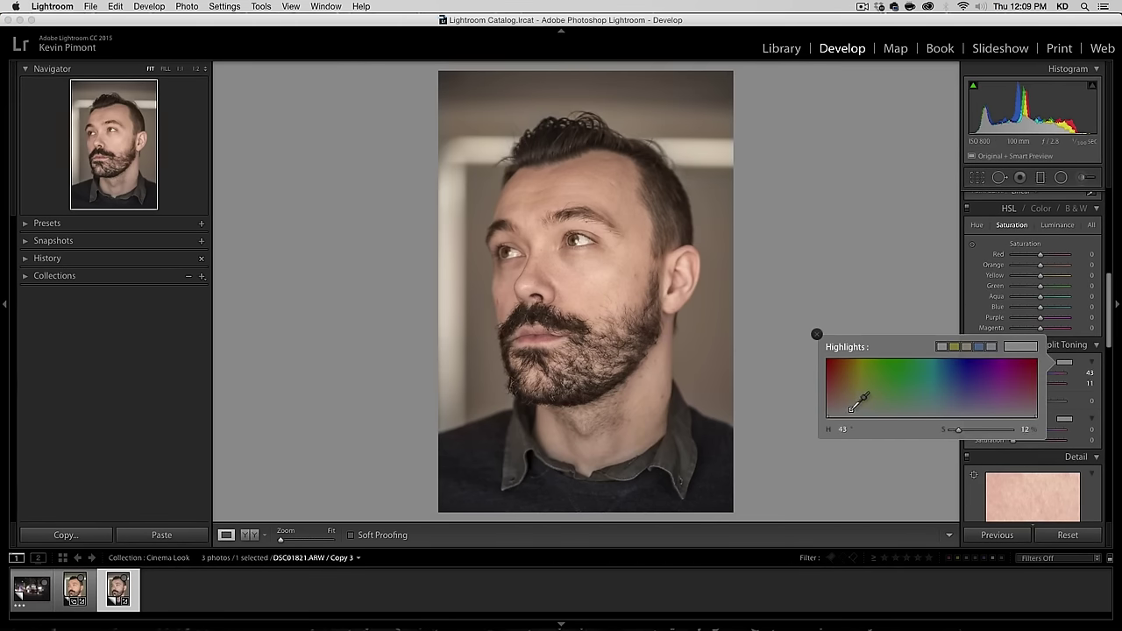
{"action": "left_click", "coordinate": [1064, 419]}
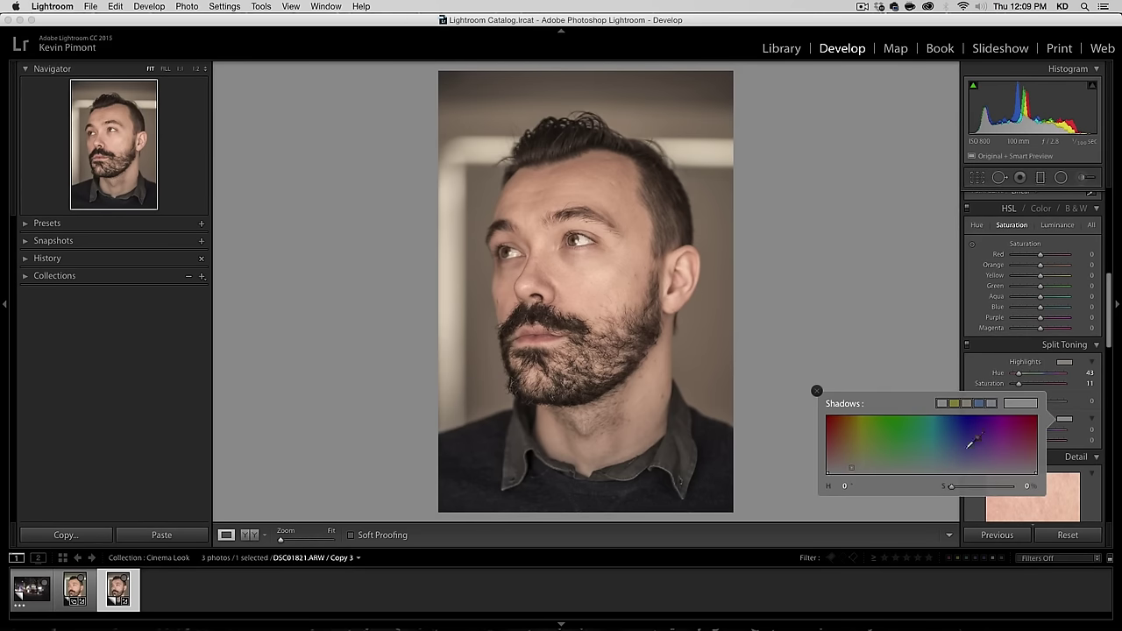
{"action": "left_click_drag", "start_coordinate": [941, 468], "coordinate": [932, 464]}
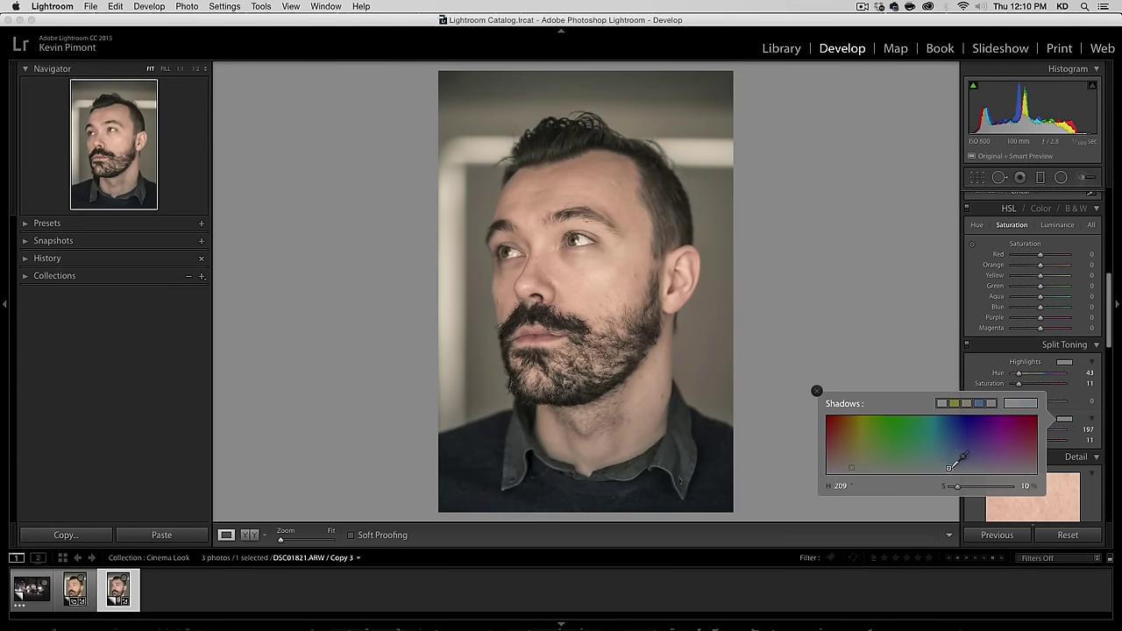
{"action": "mouse_move", "coordinate": [944, 465]}
{"action": "left_mouse_down"}
{"action": "mouse_move", "coordinate": [954, 453]}
{"action": "mouse_move", "coordinate": [943, 441]}
{"action": "mouse_move", "coordinate": [955, 448]}
{"action": "mouse_move", "coordinate": [923, 451]}
{"action": "mouse_move", "coordinate": [949, 441]}
{"action": "mouse_move", "coordinate": [940, 455]}
{"action": "left_mouse_up"}
Set split-toning balance to +33 and refine the shadows to hue 191, saturation 13.
{"action": "left_click", "coordinate": [1082, 400]}
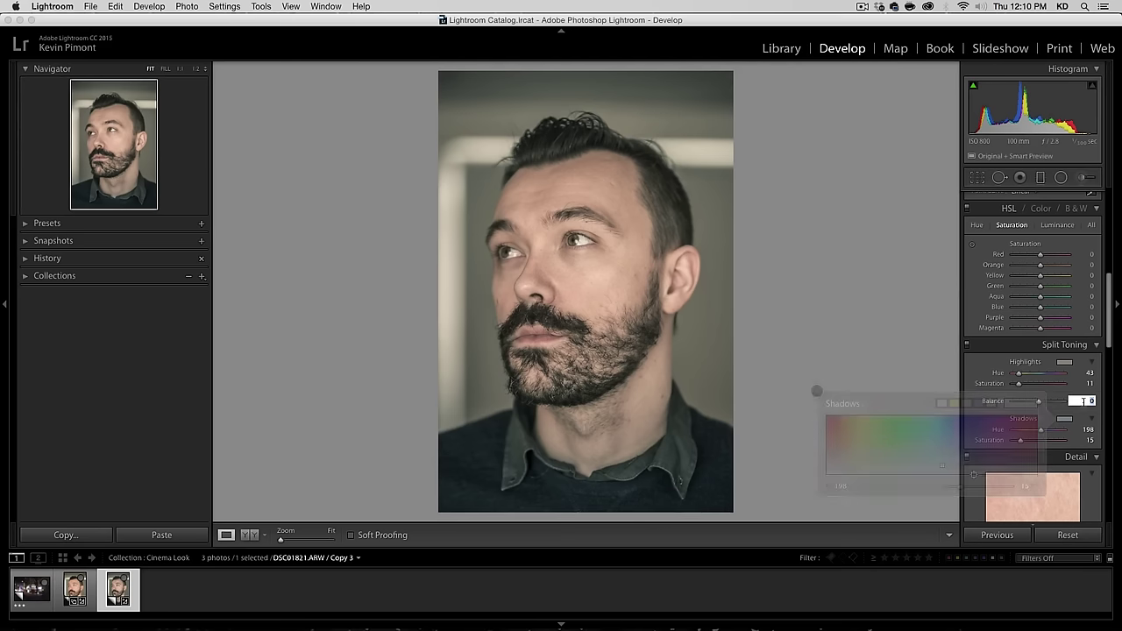
{"action": "mouse_move", "coordinate": [1038, 403]}
{"action": "left_mouse_down"}
{"action": "mouse_move", "coordinate": [984, 405]}
{"action": "mouse_move", "coordinate": [1055, 408]}
{"action": "mouse_move", "coordinate": [1030, 410]}
{"action": "left_mouse_up"}
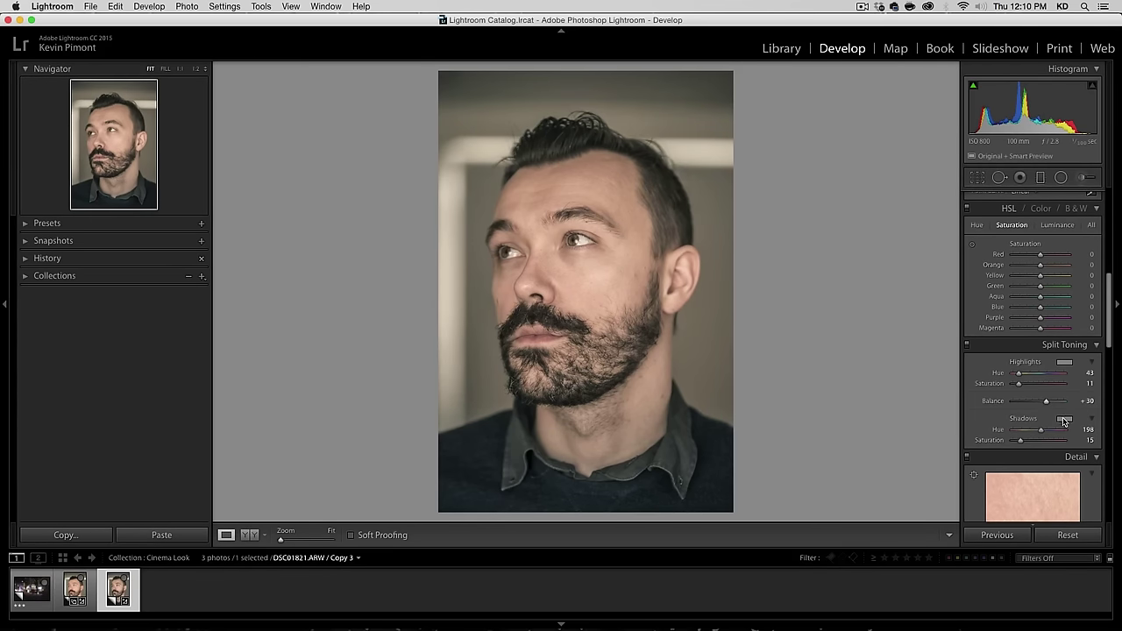
{"action": "left_click", "coordinate": [1063, 419]}
{"action": "left_click_drag", "start_coordinate": [961, 489], "coordinate": [967, 488]}
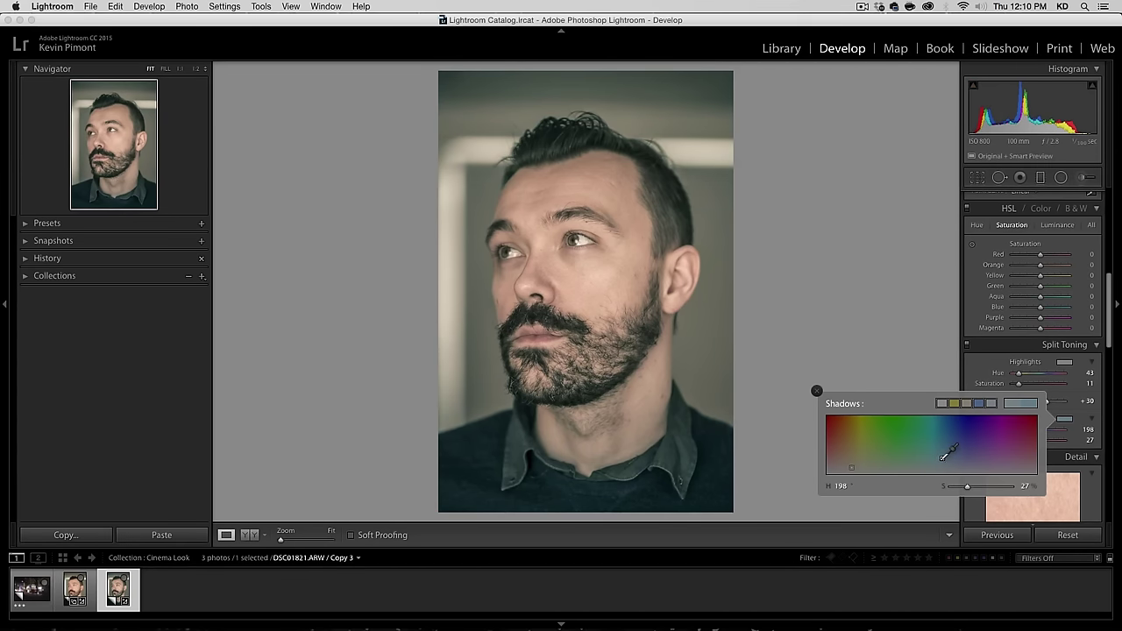
{"action": "left_click", "coordinate": [1056, 406]}
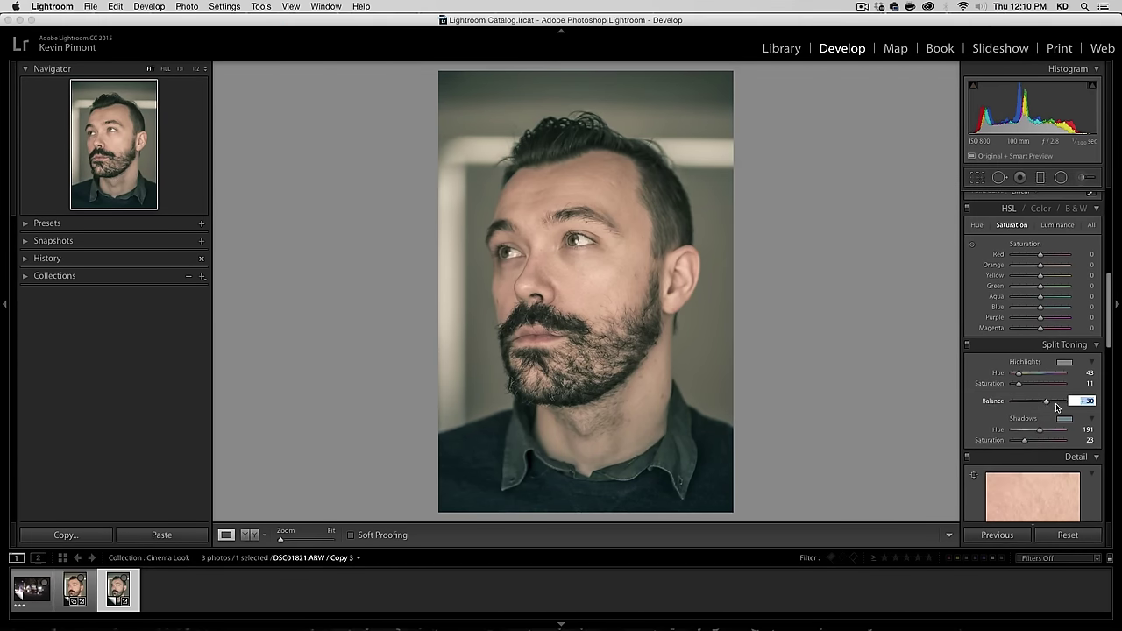
{"action": "left_click_drag", "start_coordinate": [1047, 403], "coordinate": [1046, 404]}
{"action": "left_click_drag", "start_coordinate": [1024, 440], "coordinate": [1019, 440]}
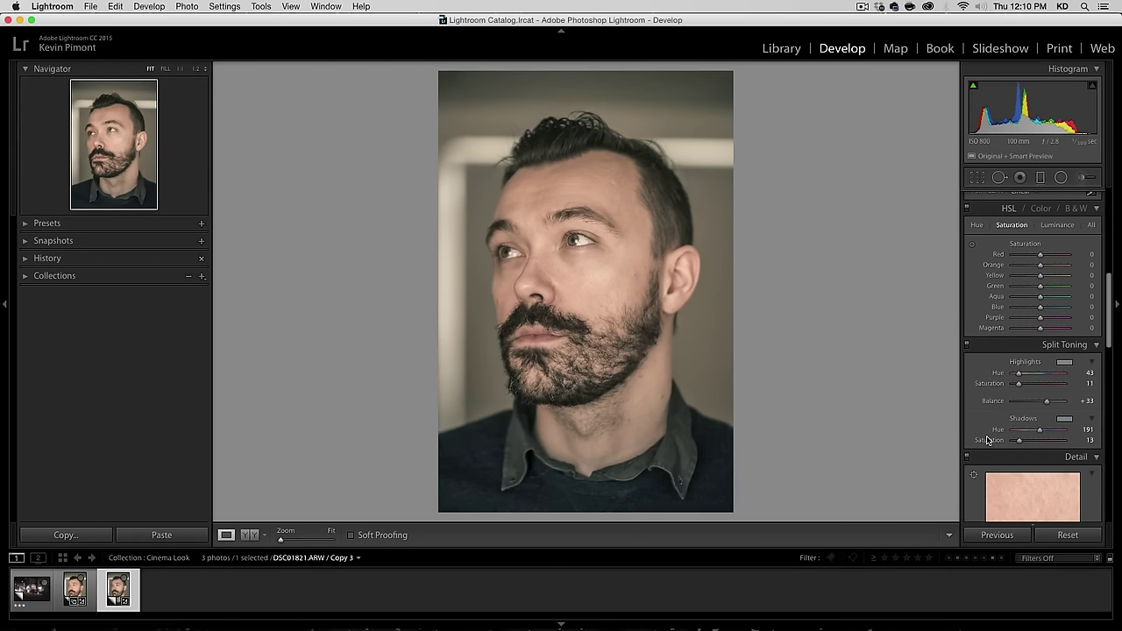
Toggle split toning off and on to compare before and after.
{"action": "left_click", "coordinate": [968, 346]}
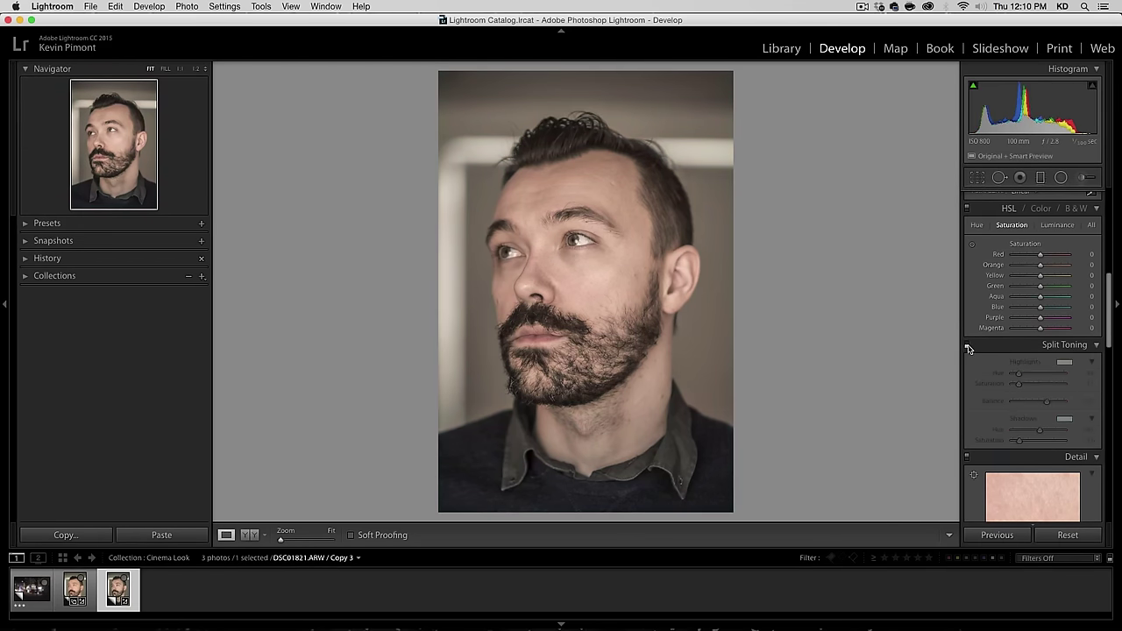
{"action": "left_click", "coordinate": [968, 346]}
{"action": "left_click", "coordinate": [967, 345]}
{"action": "left_click", "coordinate": [968, 345]}
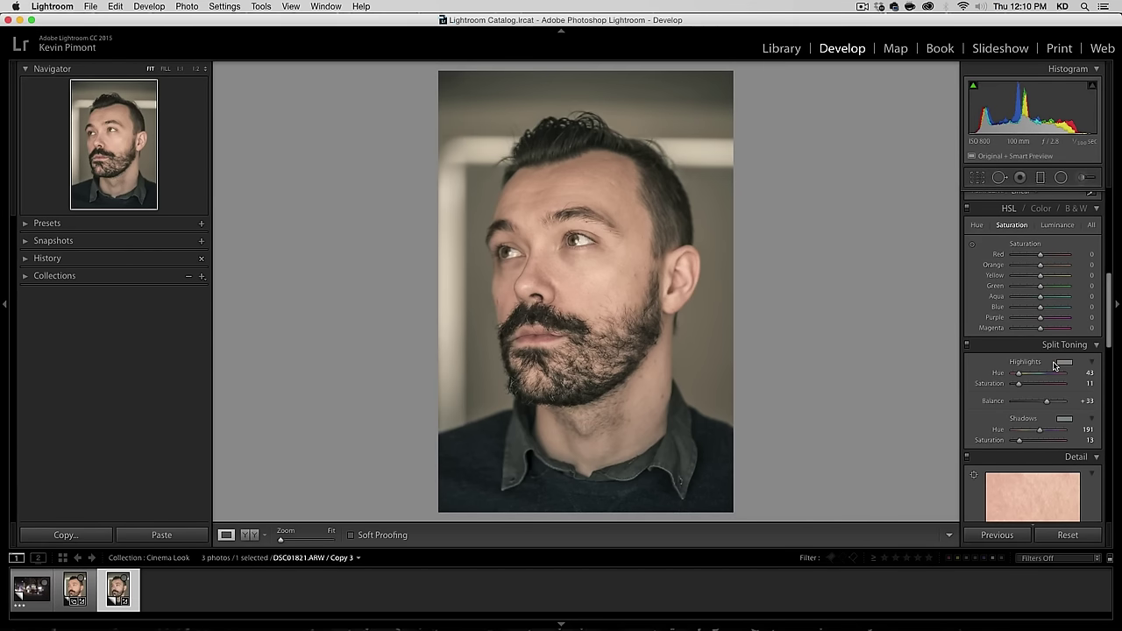
Draw a radial filter oval over the bearded man's face.
{"action": "scroll", "coordinate": [1058, 281], "scroll_direction": "up", "scroll_amount": 10}
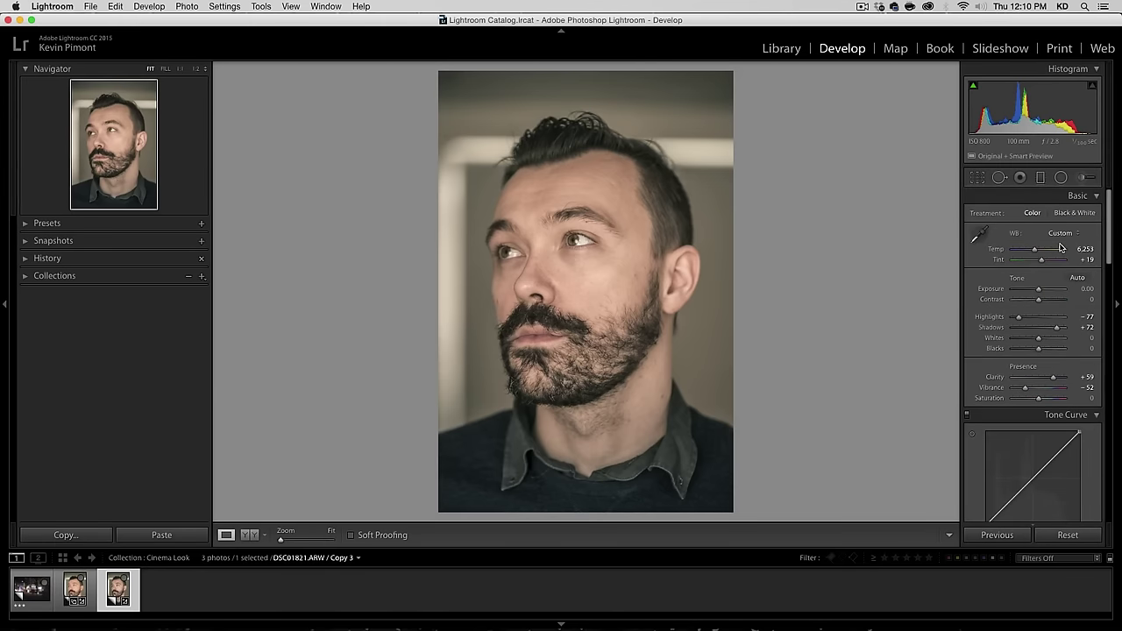
{"action": "left_click", "coordinate": [1062, 178]}
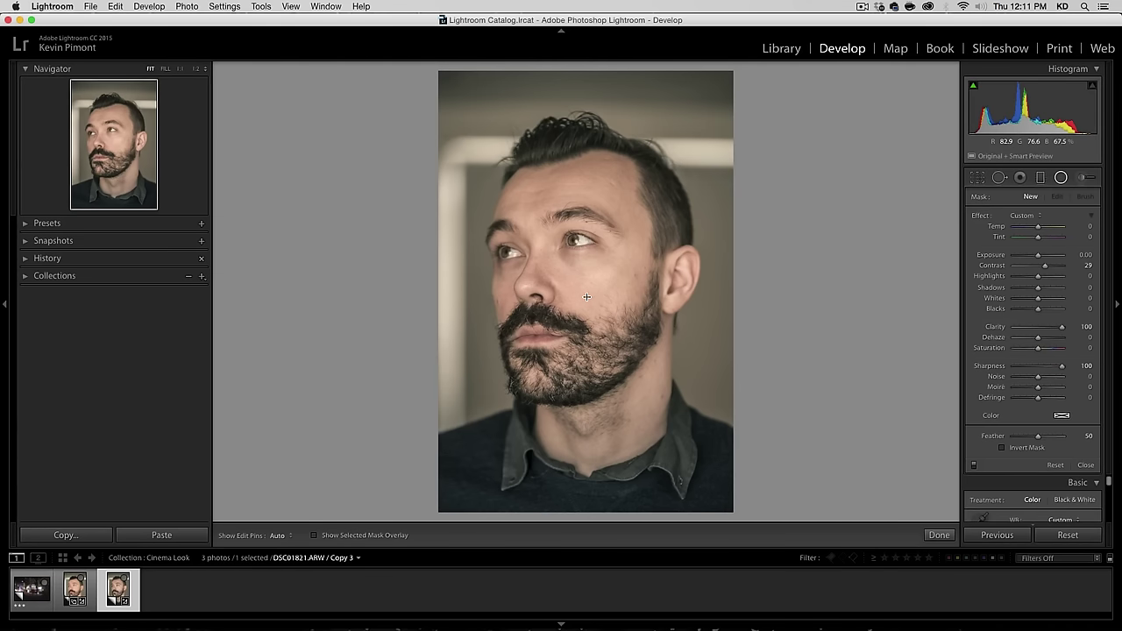
{"action": "left_click_drag", "start_coordinate": [566, 289], "coordinate": [453, 132]}
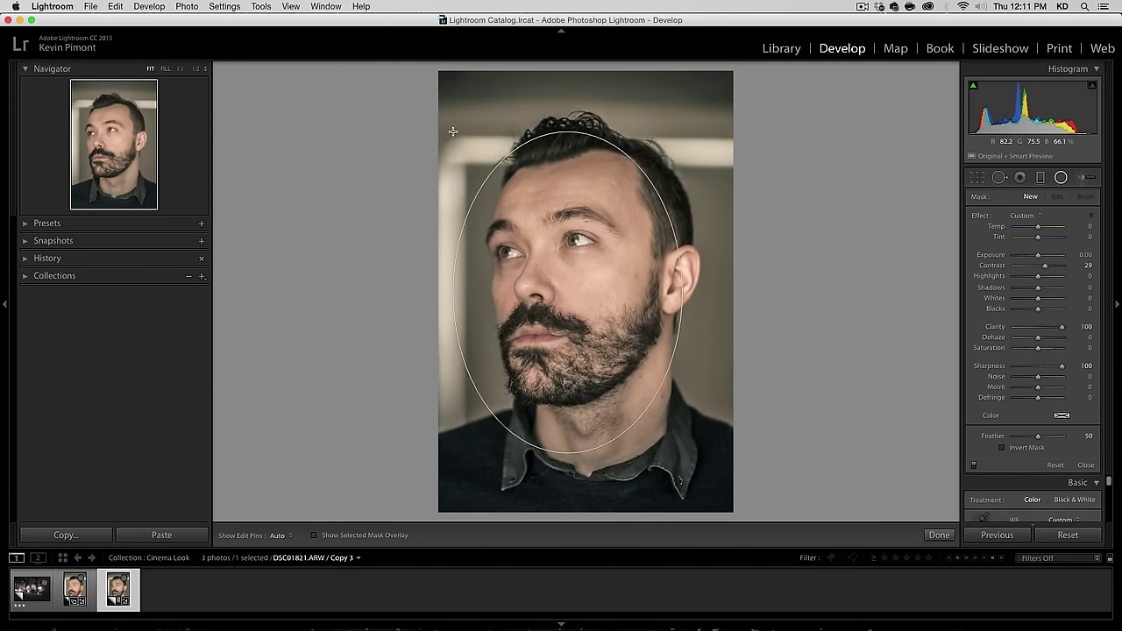
{"action": "left_click_drag", "start_coordinate": [566, 293], "coordinate": [576, 278]}
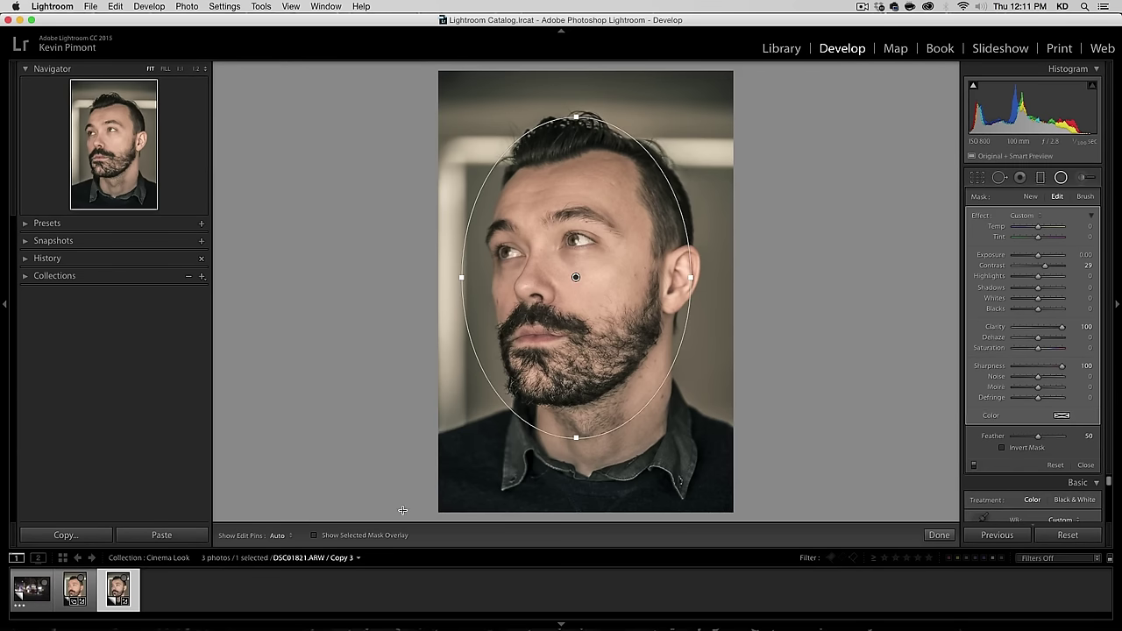
Reset the filter and set Exposure -0.72, Contrast -22, Clarity -100, Sharpness -100.
{"action": "double_click", "coordinate": [980, 216]}
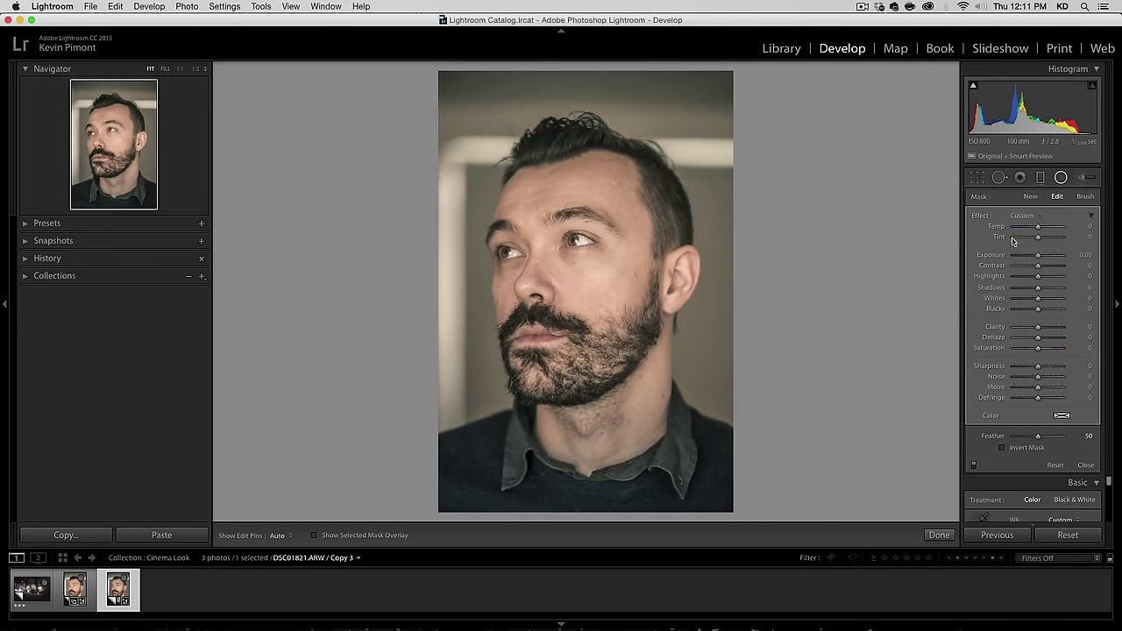
{"action": "left_click_drag", "start_coordinate": [1038, 255], "coordinate": [1036, 258]}
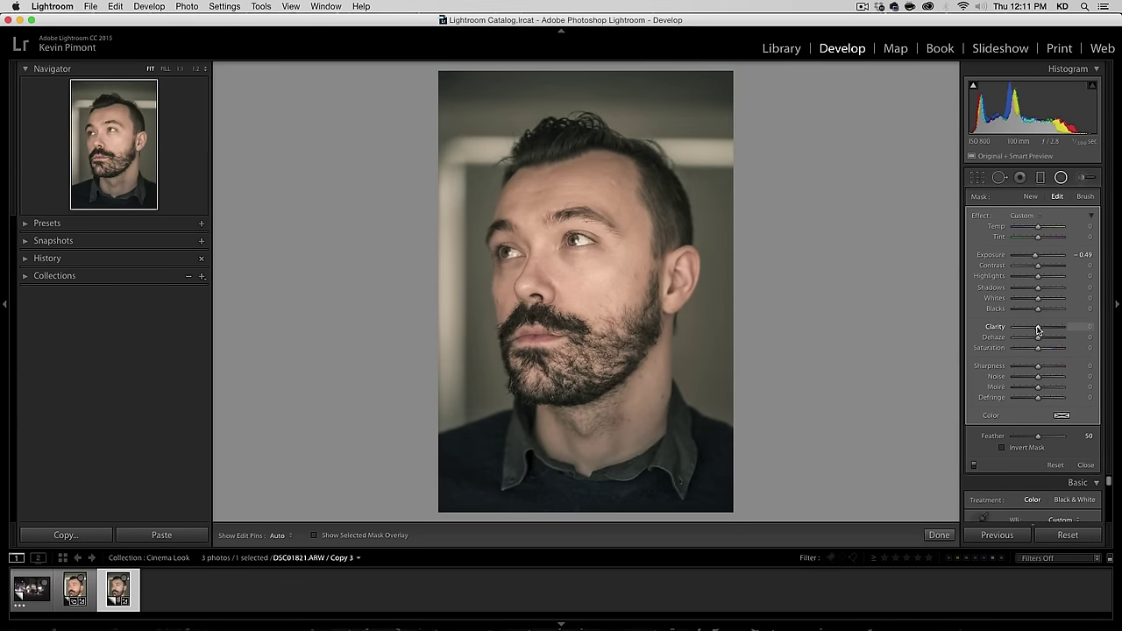
{"action": "left_click_drag", "start_coordinate": [1038, 328], "coordinate": [1014, 327]}
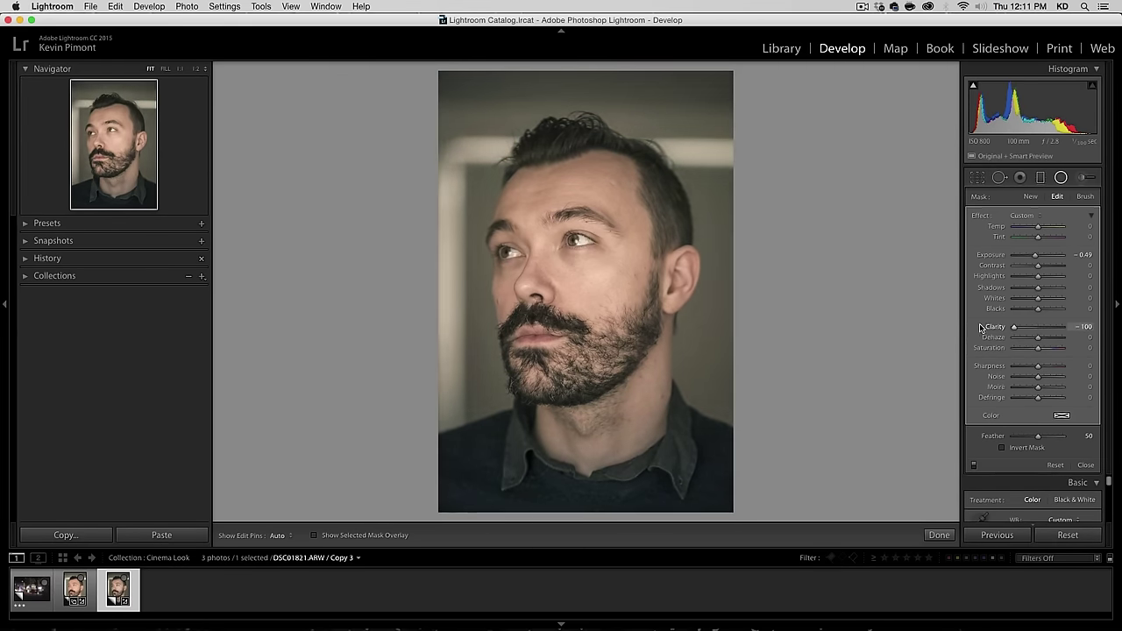
{"action": "left_click_drag", "start_coordinate": [1038, 370], "coordinate": [984, 369]}
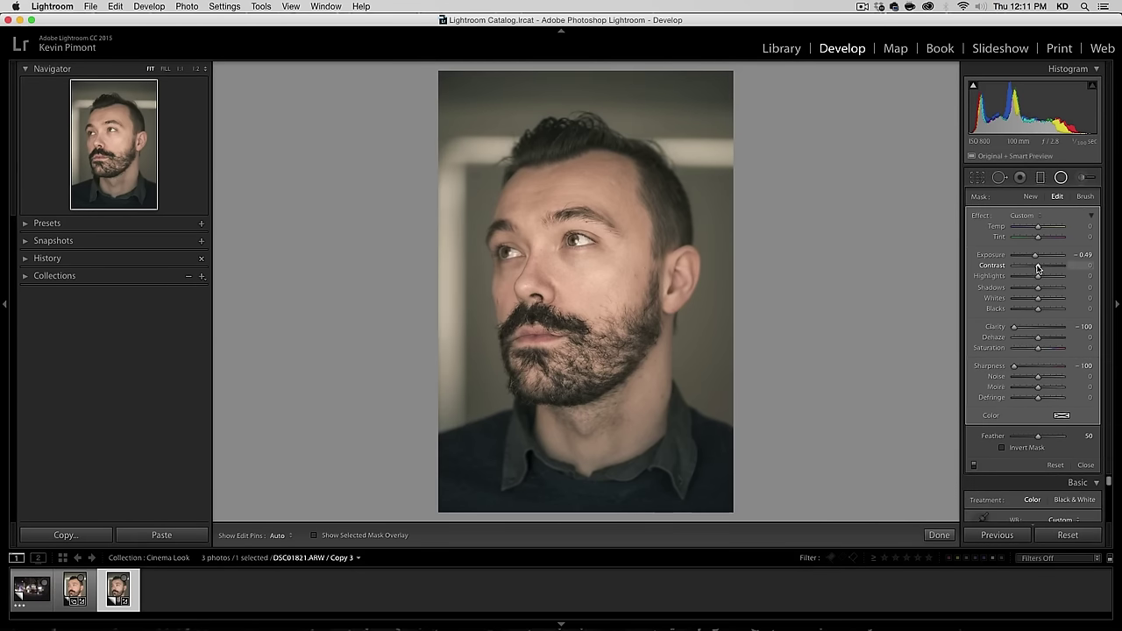
{"action": "left_click_drag", "start_coordinate": [1037, 269], "coordinate": [1035, 257]}
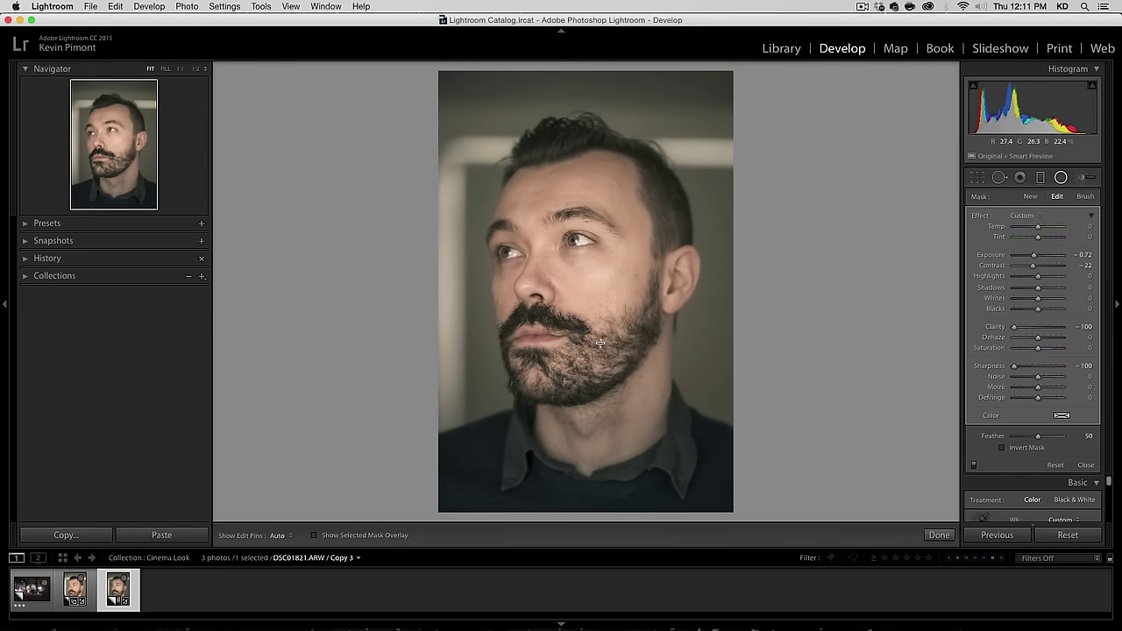
Make the oval wider and much taller around the head, toggling the filter to compare.
{"action": "left_click_drag", "start_coordinate": [692, 279], "coordinate": [699, 279]}
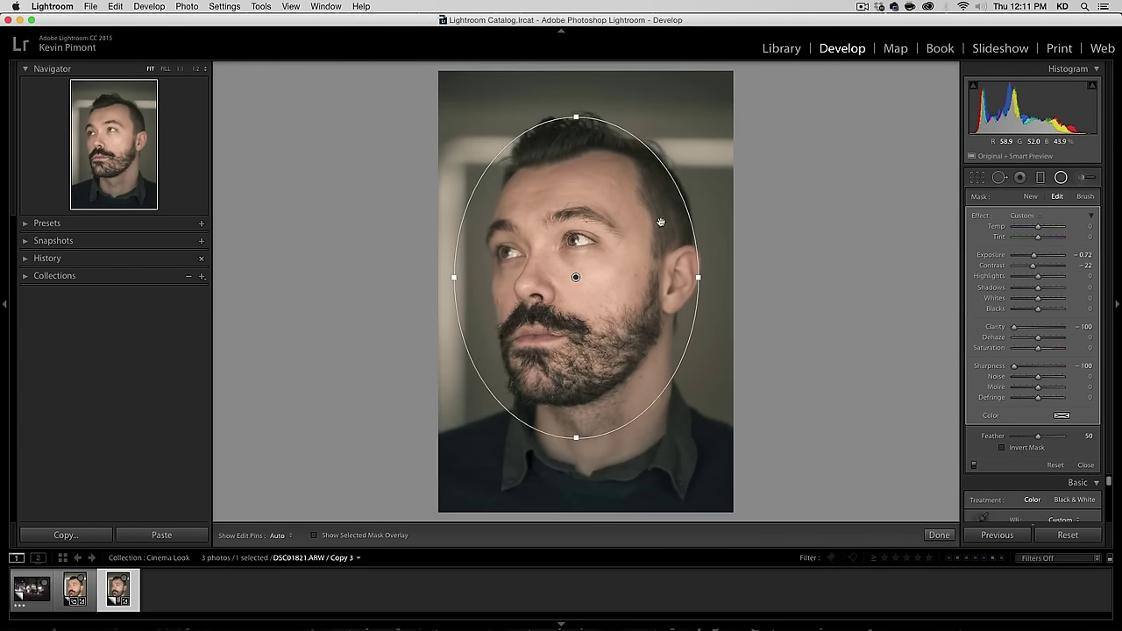
{"action": "left_click_drag", "start_coordinate": [575, 115], "coordinate": [576, 96]}
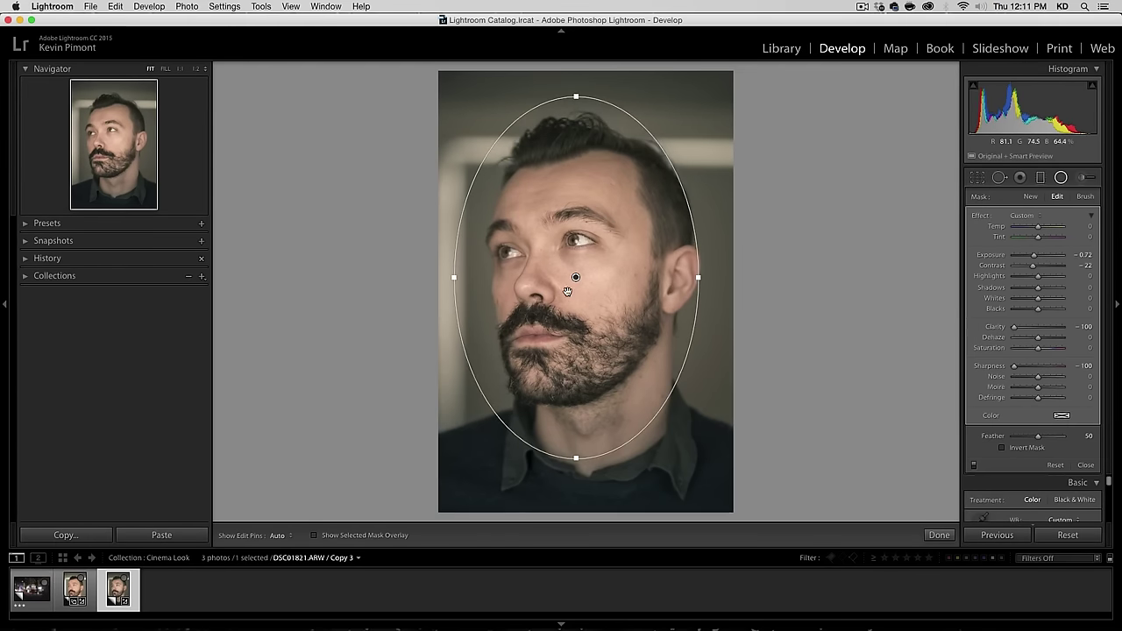
{"action": "left_click_drag", "start_coordinate": [576, 276], "coordinate": [566, 266]}
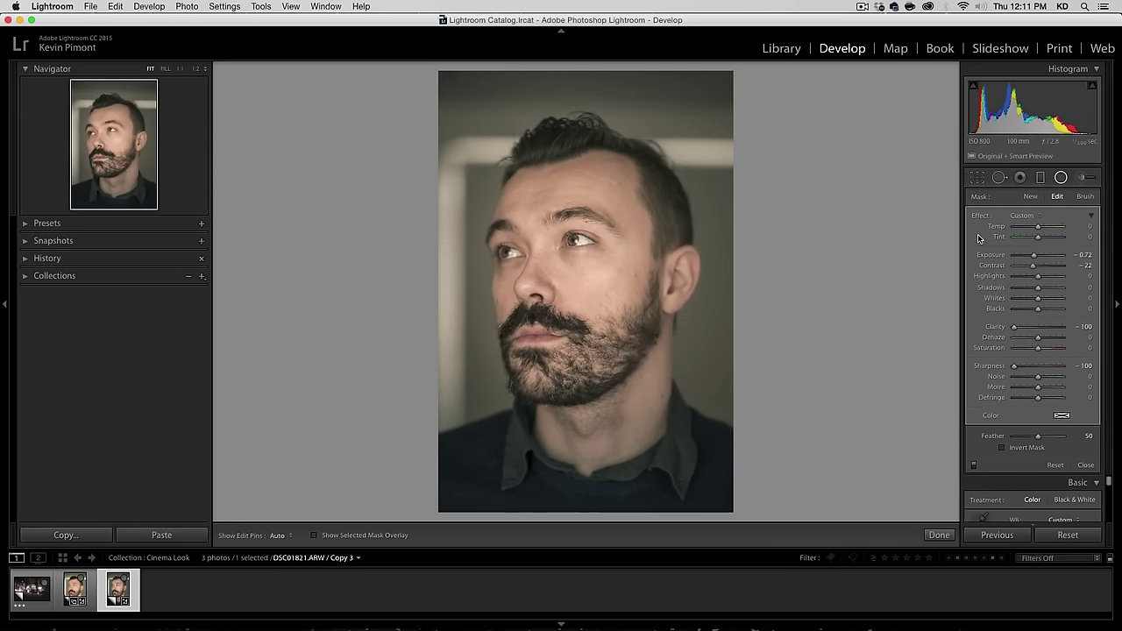
{"action": "left_click", "coordinate": [973, 466]}
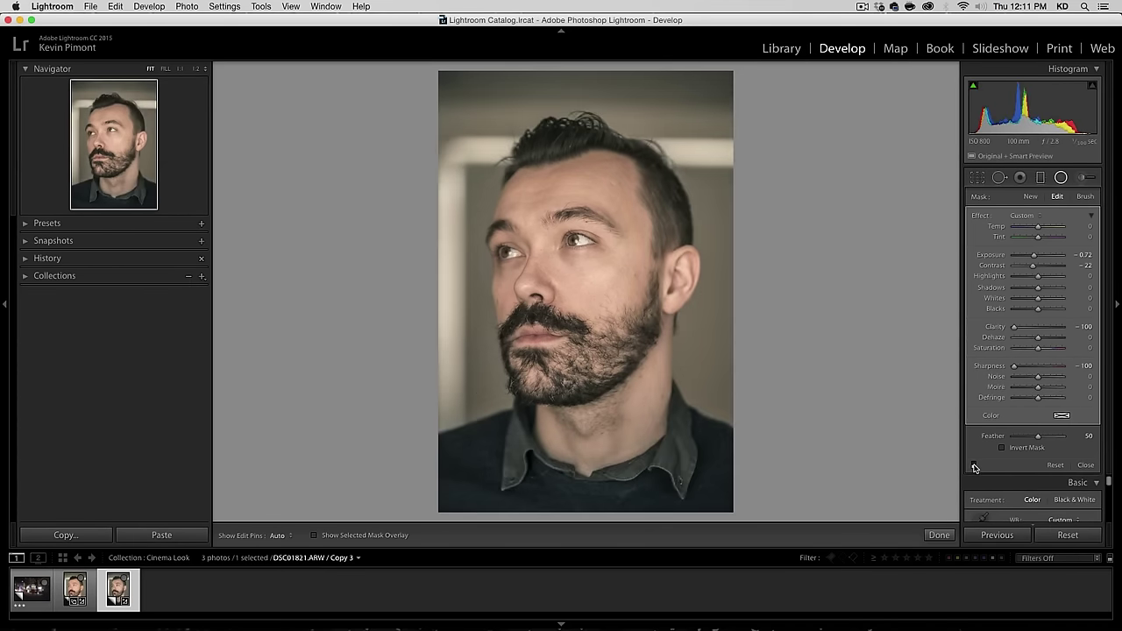
{"action": "left_click", "coordinate": [973, 465]}
{"action": "left_click", "coordinate": [973, 465]}
{"action": "left_click", "coordinate": [973, 465]}
{"action": "left_click", "coordinate": [973, 465]}
{"action": "left_click", "coordinate": [973, 466]}
Nudge the oval slightly into place and toggle the filter off and on again.
{"action": "mouse_move", "coordinate": [602, 485]}
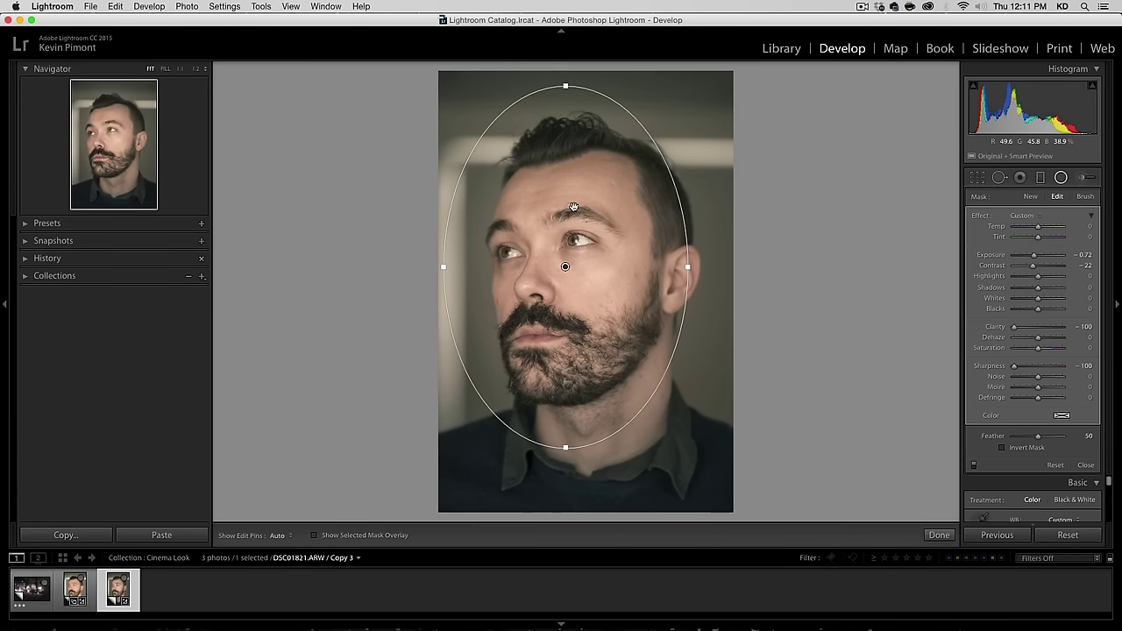
{"action": "left_click_drag", "start_coordinate": [565, 267], "coordinate": [563, 272]}
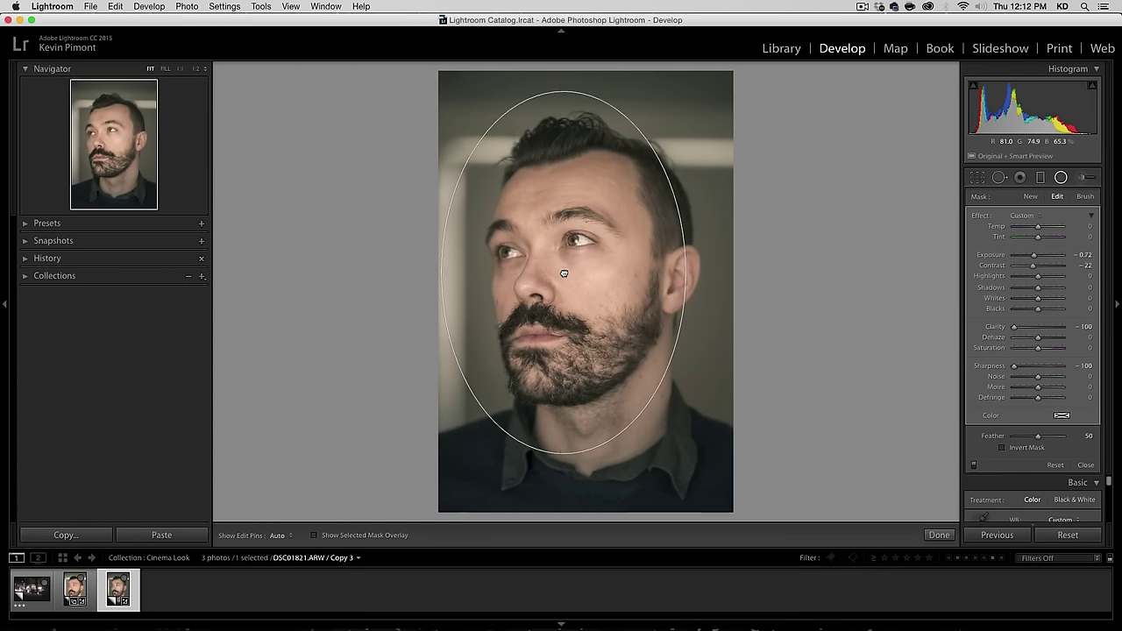
{"action": "right_click", "coordinate": [563, 272]}
{"action": "left_click", "coordinate": [593, 277]}
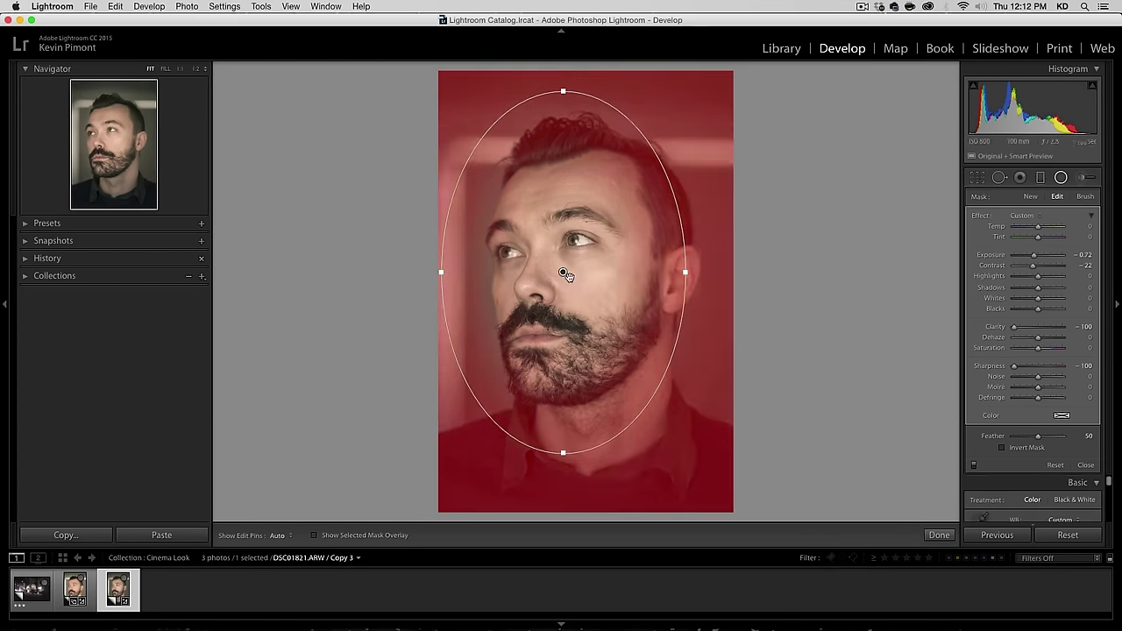
{"action": "left_click_drag", "start_coordinate": [562, 271], "coordinate": [569, 272]}
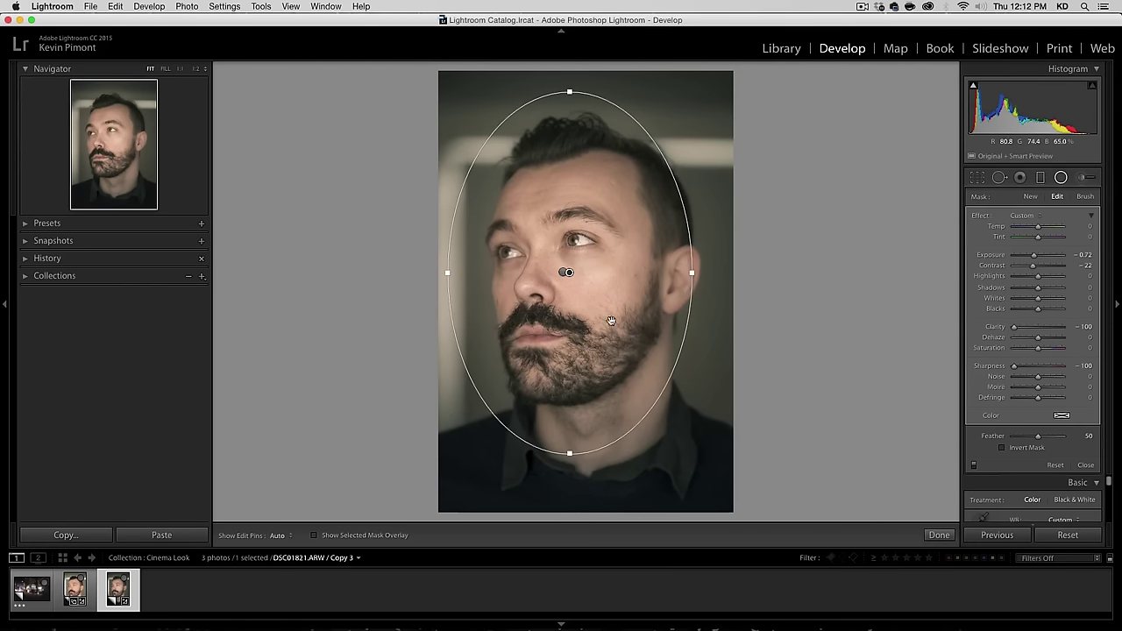
{"action": "left_click", "coordinate": [973, 465]}
{"action": "left_click", "coordinate": [973, 466]}
{"action": "left_click", "coordinate": [973, 466]}
{"action": "left_click", "coordinate": [973, 465]}
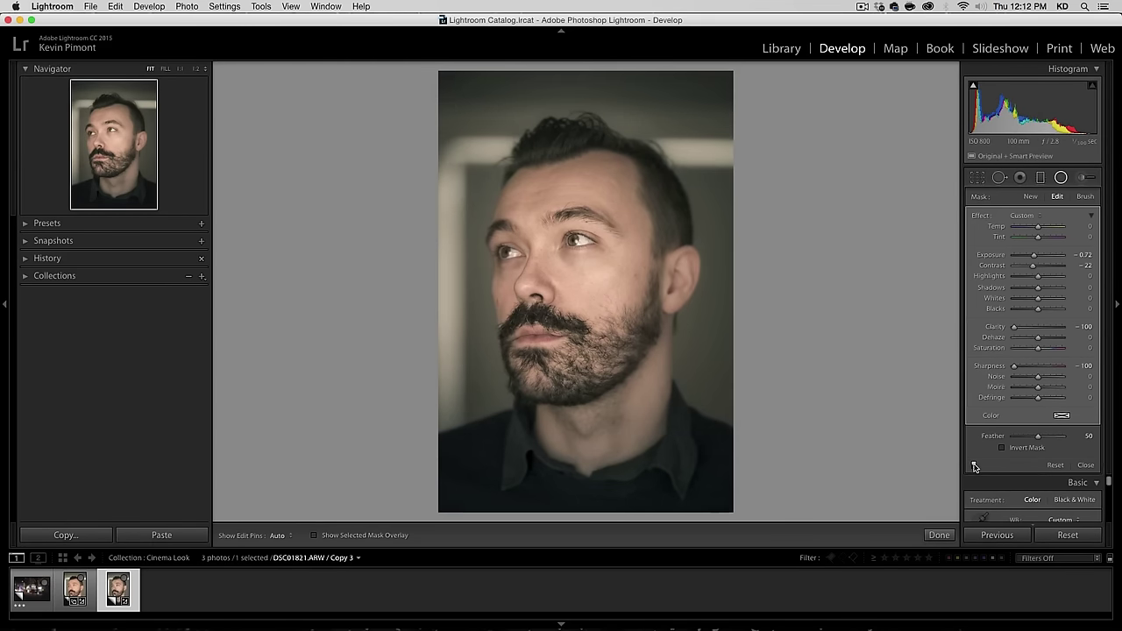
Duplicate the oval, invert it onto the face, reset it, and set Contrast 39, Shadows 100, Clarity 100, Sharpness 80.
{"action": "right_click", "coordinate": [567, 273]}
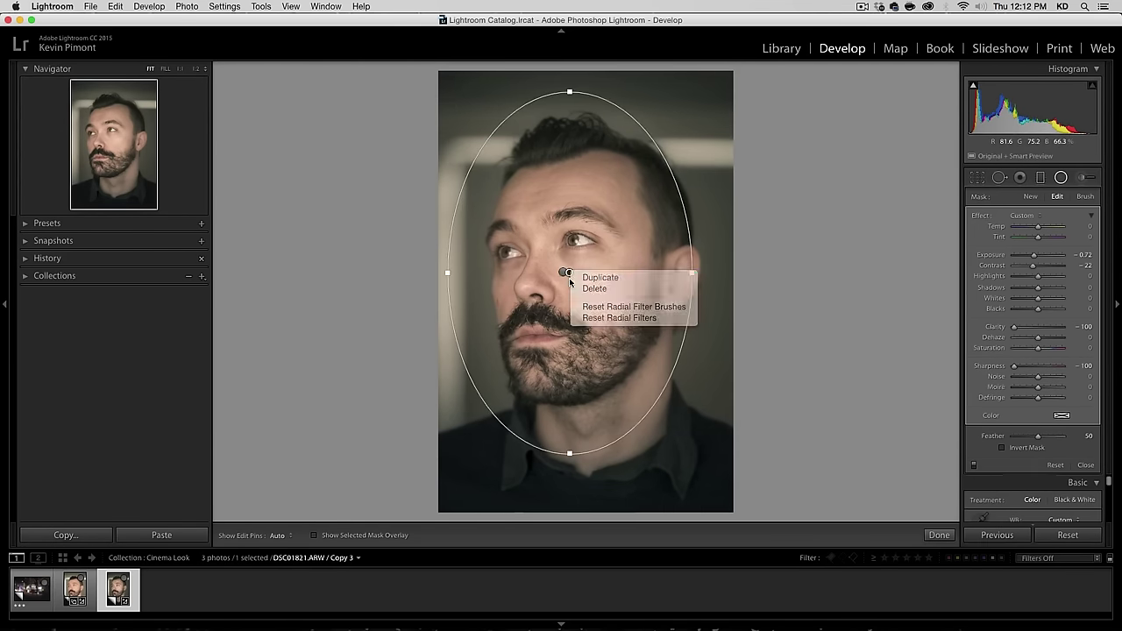
{"action": "left_click", "coordinate": [583, 278]}
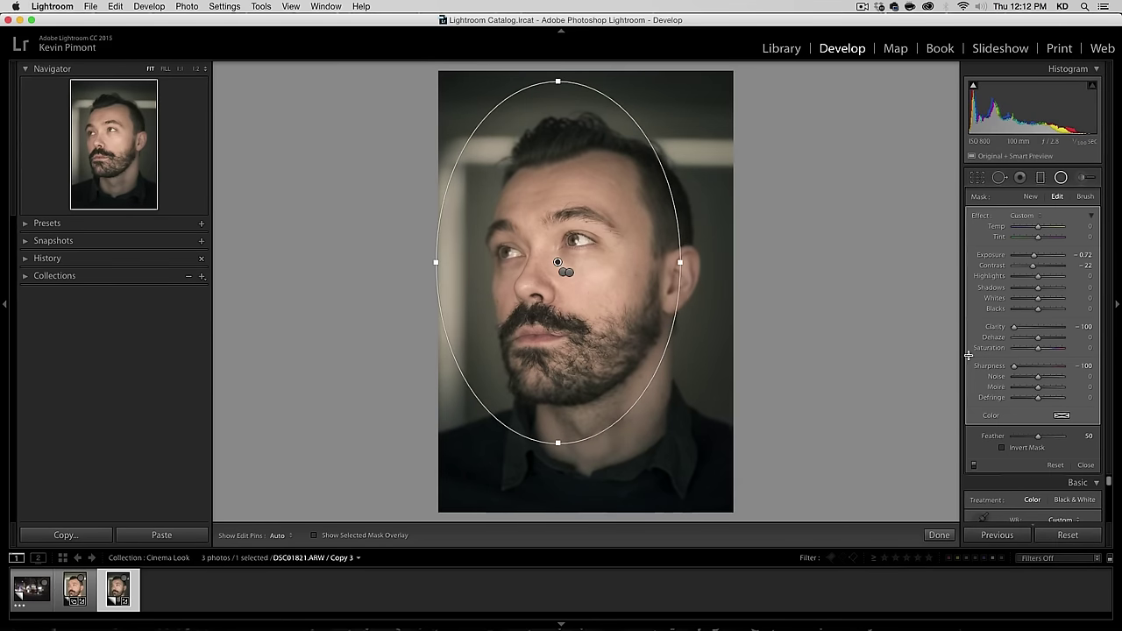
{"action": "left_click", "coordinate": [1013, 450]}
{"action": "key", "text": "alt"}
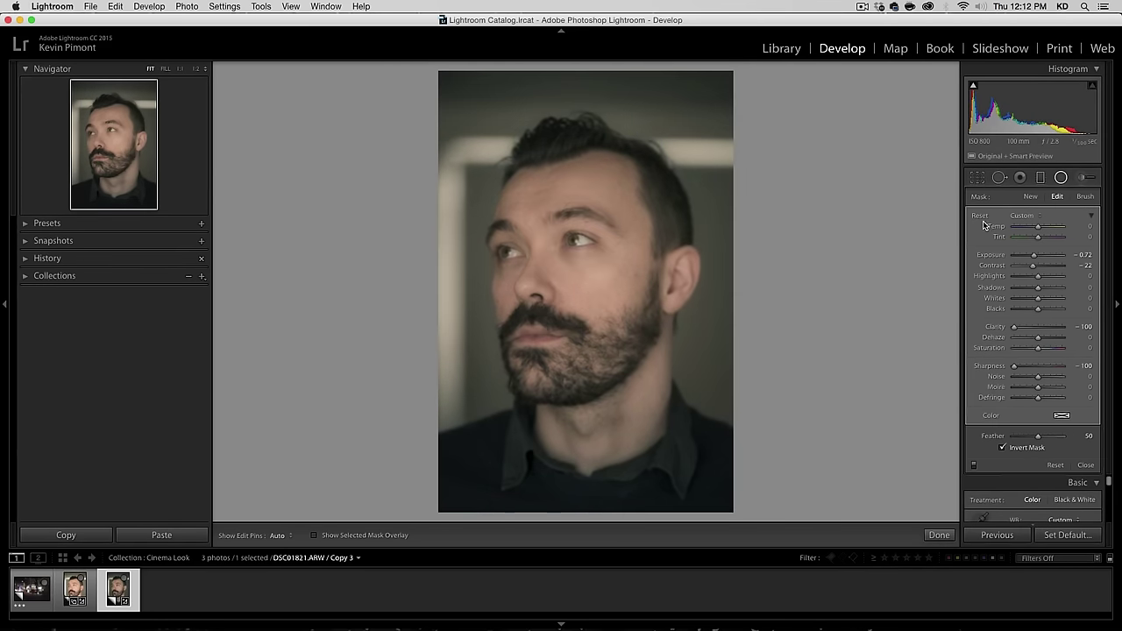
{"action": "left_click", "coordinate": [981, 216], "text": "alt"}
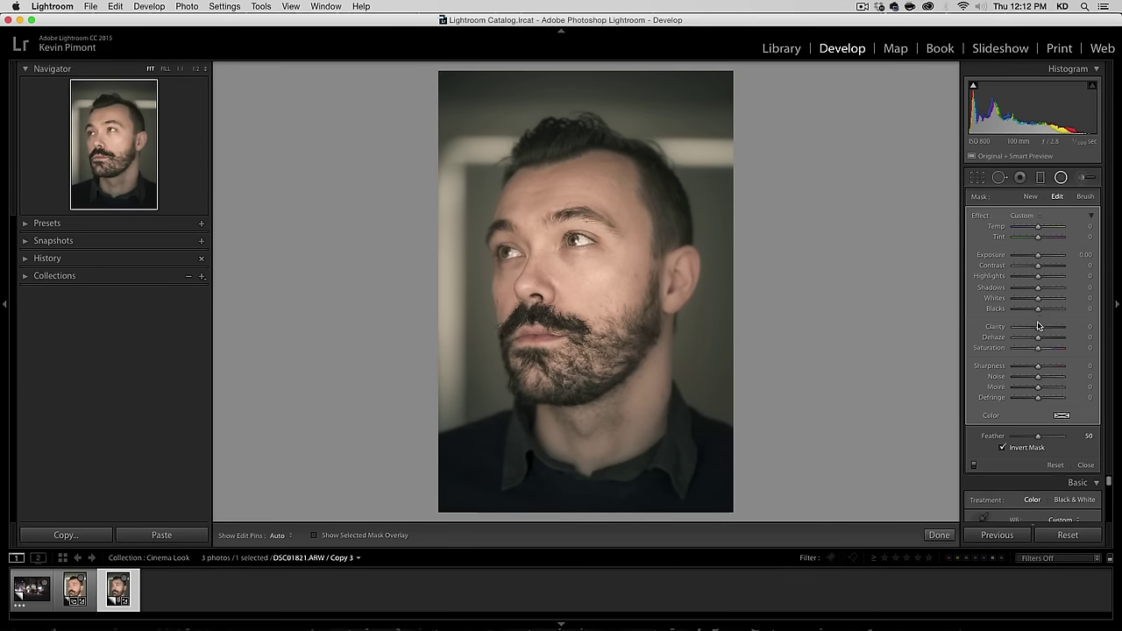
{"action": "left_click_drag", "start_coordinate": [1039, 327], "coordinate": [1084, 336]}
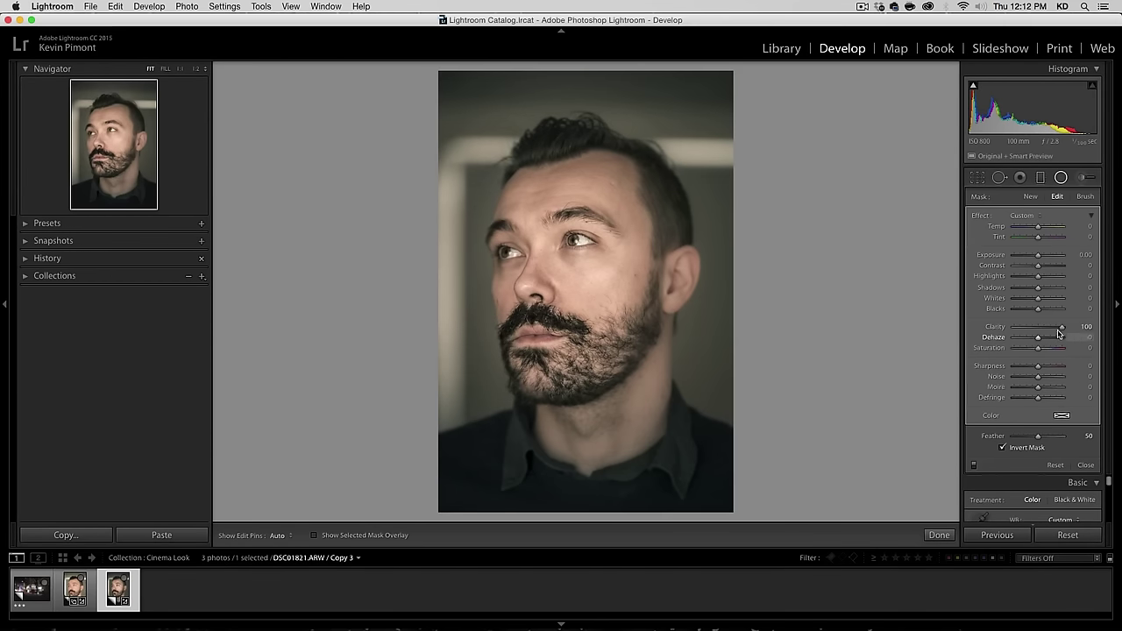
{"action": "left_click_drag", "start_coordinate": [1037, 266], "coordinate": [1069, 287]}
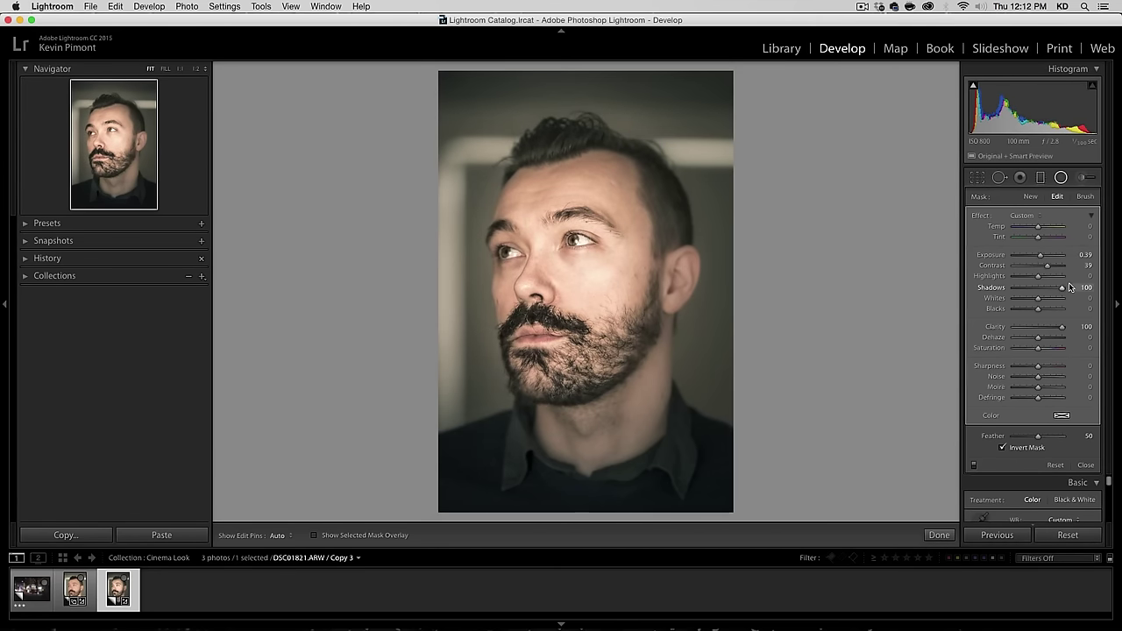
{"action": "left_click_drag", "start_coordinate": [1038, 371], "coordinate": [1056, 367]}
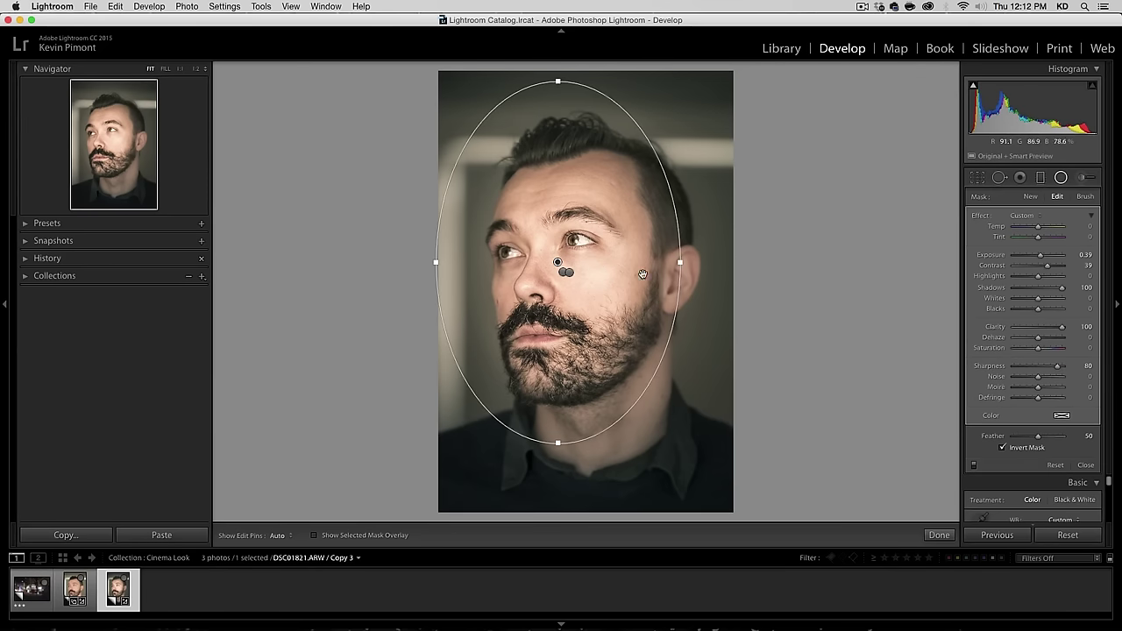
{"action": "left_click_drag", "start_coordinate": [1041, 257], "coordinate": [1039, 257]}
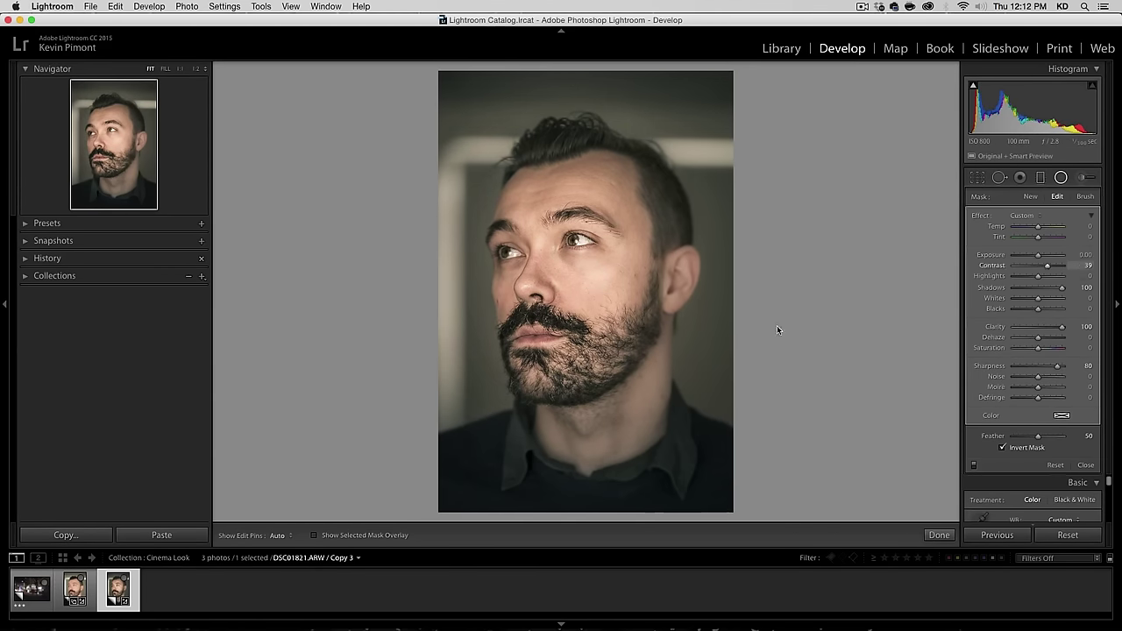
{"action": "mouse_move", "coordinate": [551, 263]}
{"action": "left_mouse_down"}
{"action": "mouse_move", "coordinate": [621, 277]}
{"action": "mouse_move", "coordinate": [527, 267]}
{"action": "mouse_move", "coordinate": [580, 290]}
{"action": "mouse_move", "coordinate": [564, 279]}
{"action": "mouse_move", "coordinate": [569, 260]}
{"action": "mouse_move", "coordinate": [554, 258]}
{"action": "left_mouse_up"}
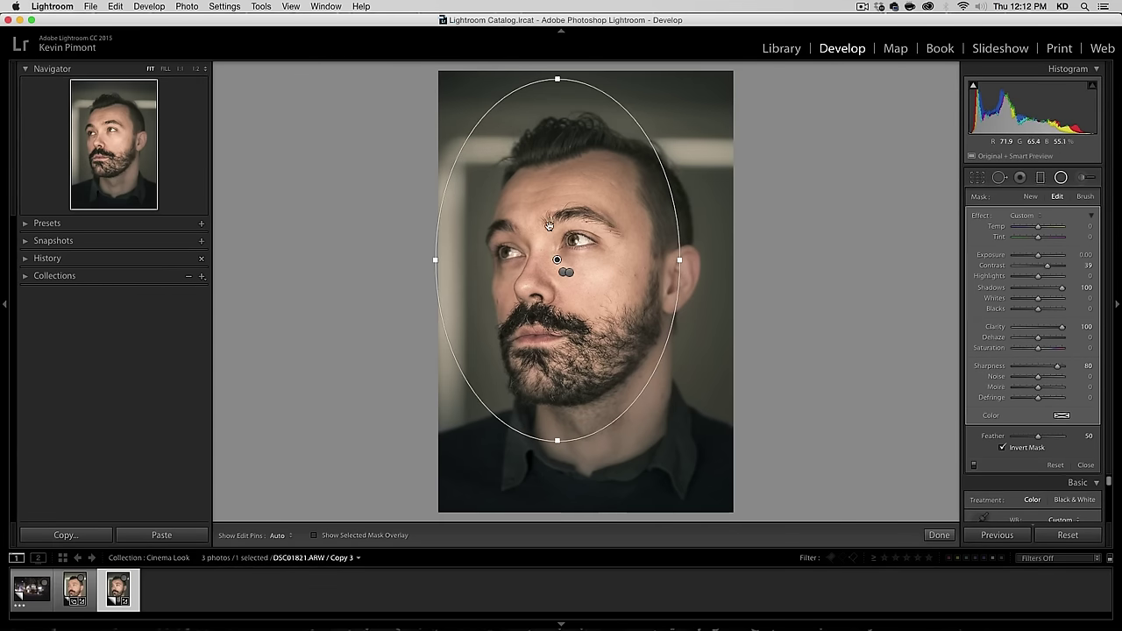
Add a small inverted oval over the right eye with Exposure 0.10 and Sharpness 49.
{"action": "left_click", "coordinate": [1031, 198]}
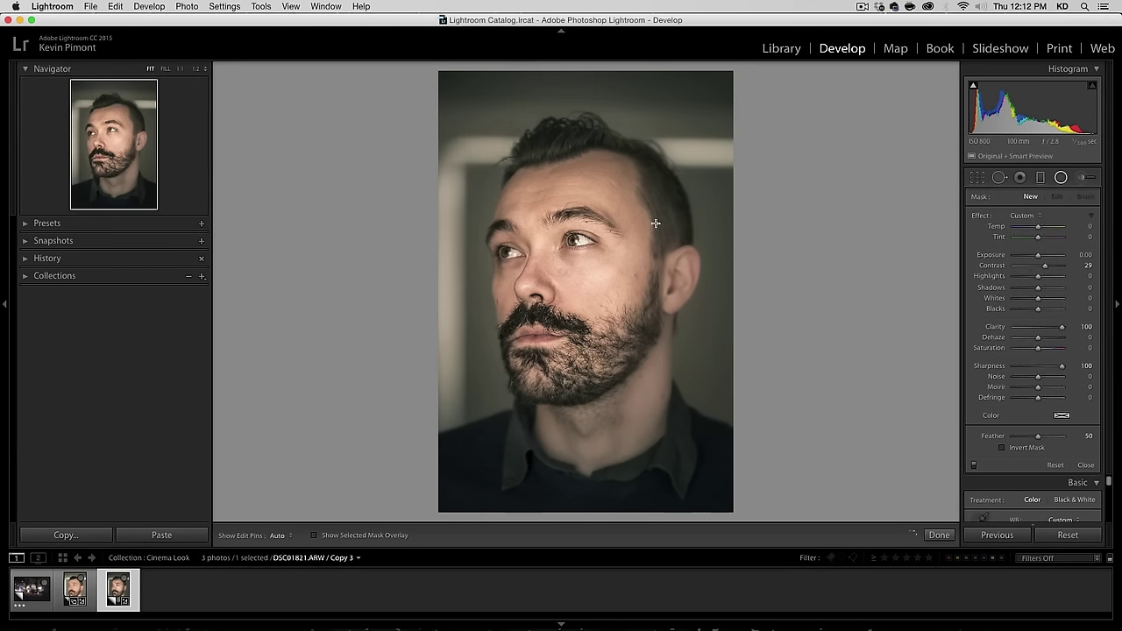
{"action": "left_click_drag", "start_coordinate": [570, 236], "coordinate": [559, 229]}
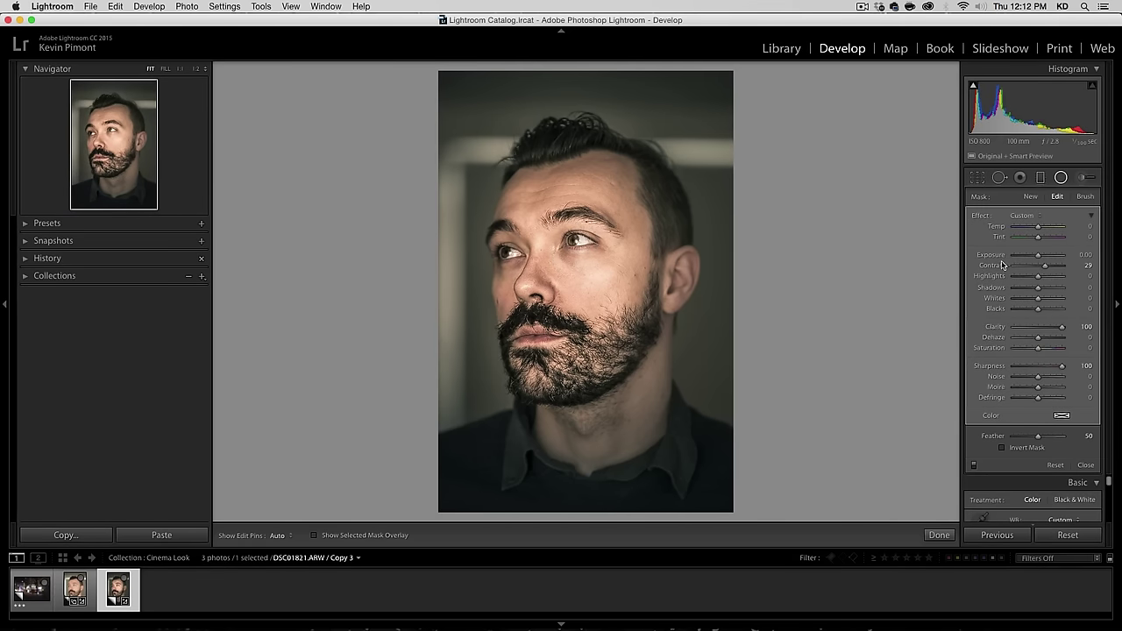
{"action": "key", "text": "alt"}
{"action": "left_click", "coordinate": [981, 216], "text": "alt"}
{"action": "left_click", "coordinate": [1021, 447]}
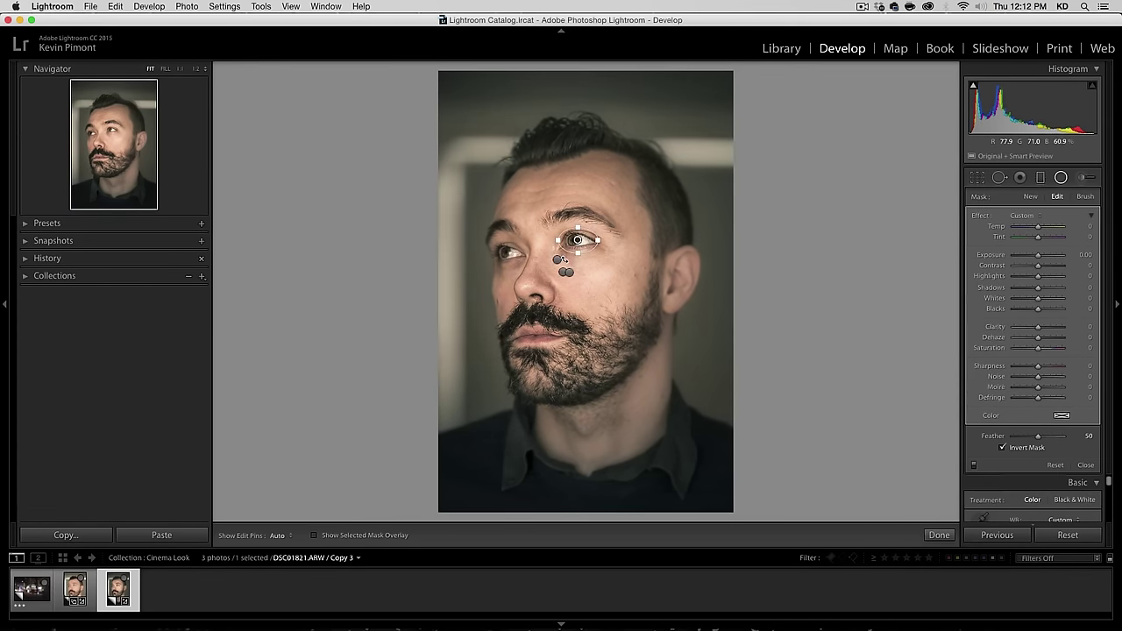
{"action": "left_click_drag", "start_coordinate": [1037, 255], "coordinate": [1068, 292]}
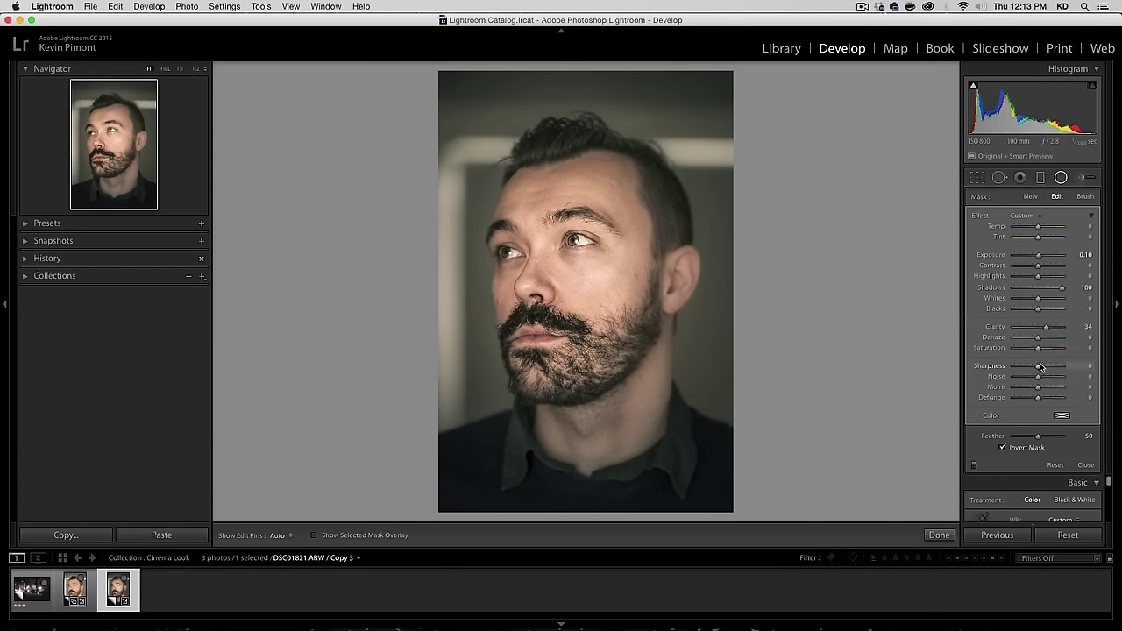
{"action": "left_click_drag", "start_coordinate": [1039, 367], "coordinate": [1054, 370]}
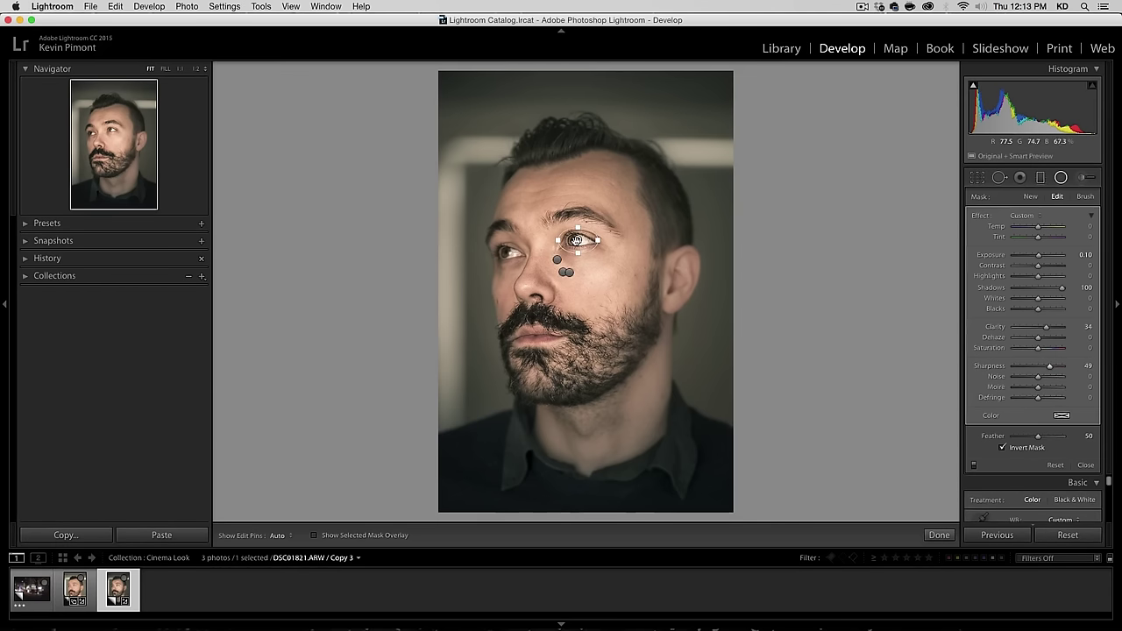
Duplicate the eye filter and set the eye's Saturation to -14.
{"action": "right_click", "coordinate": [580, 243]}
{"action": "left_click", "coordinate": [605, 248]}
{"action": "left_click", "coordinate": [570, 243]}
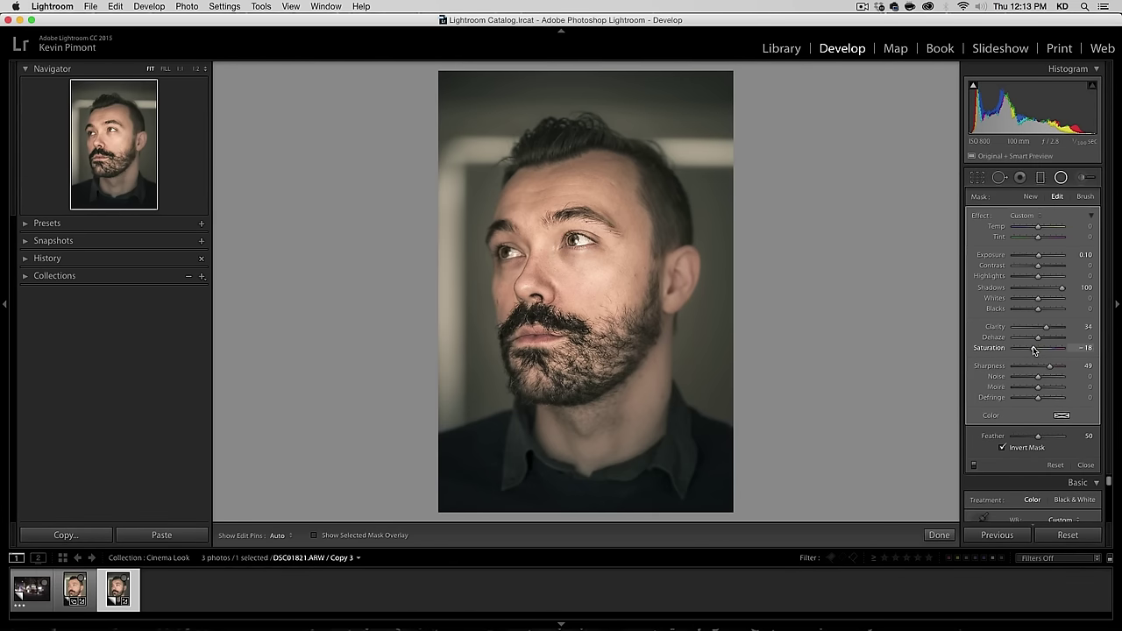
{"action": "left_click_drag", "start_coordinate": [1037, 352], "coordinate": [1038, 351]}
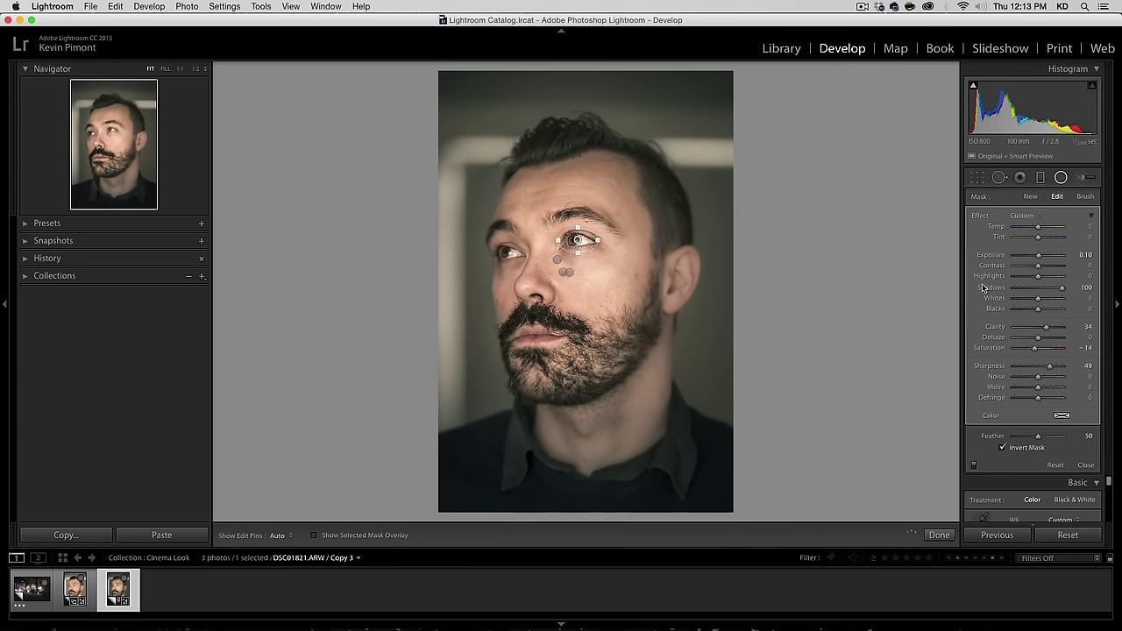
Move a copy of the eye filter onto the left eye with Highlights 61, Clarity 73, Sharpness 100.
{"action": "right_click", "coordinate": [577, 239]}
{"action": "left_click", "coordinate": [598, 238]}
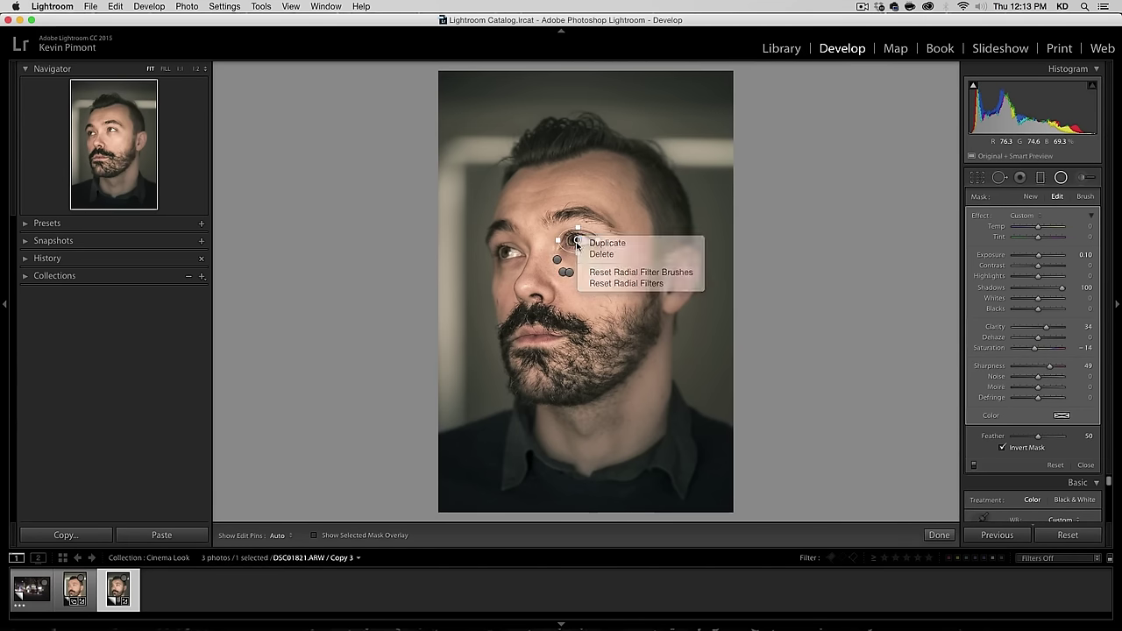
{"action": "left_click_drag", "start_coordinate": [544, 246], "coordinate": [507, 252]}
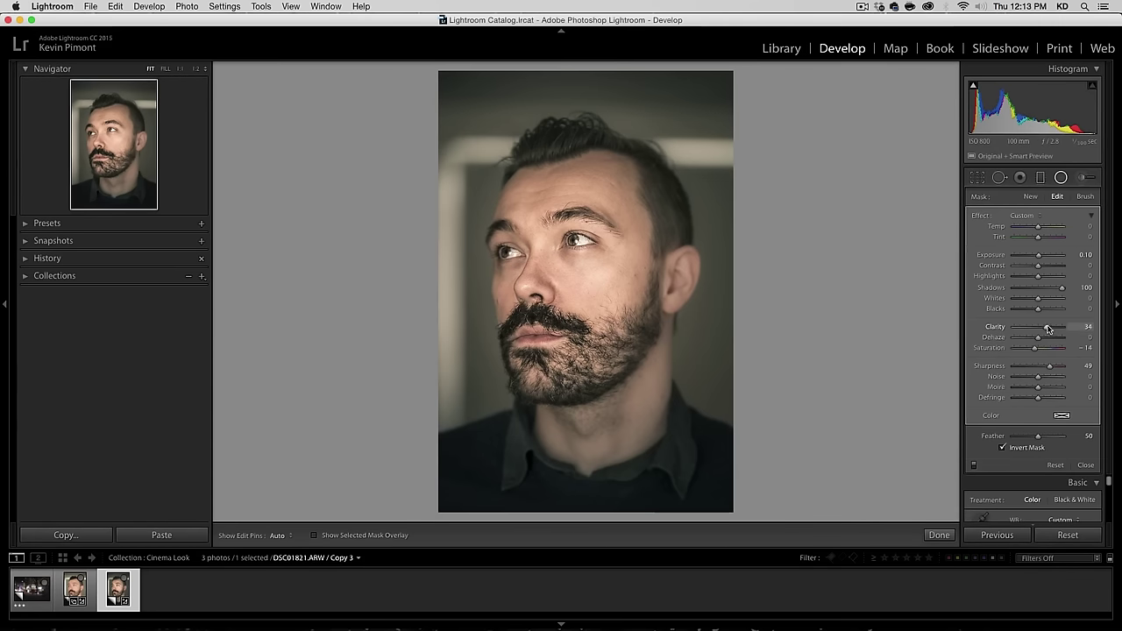
{"action": "left_click_drag", "start_coordinate": [1046, 327], "coordinate": [1059, 329]}
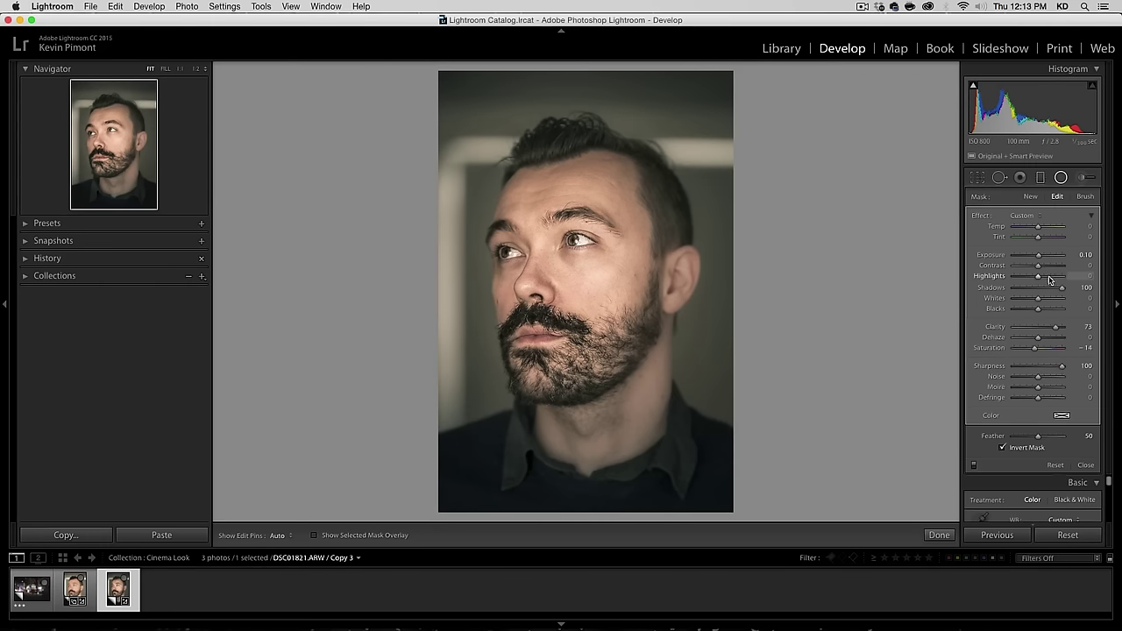
{"action": "left_click_drag", "start_coordinate": [1040, 279], "coordinate": [1094, 288]}
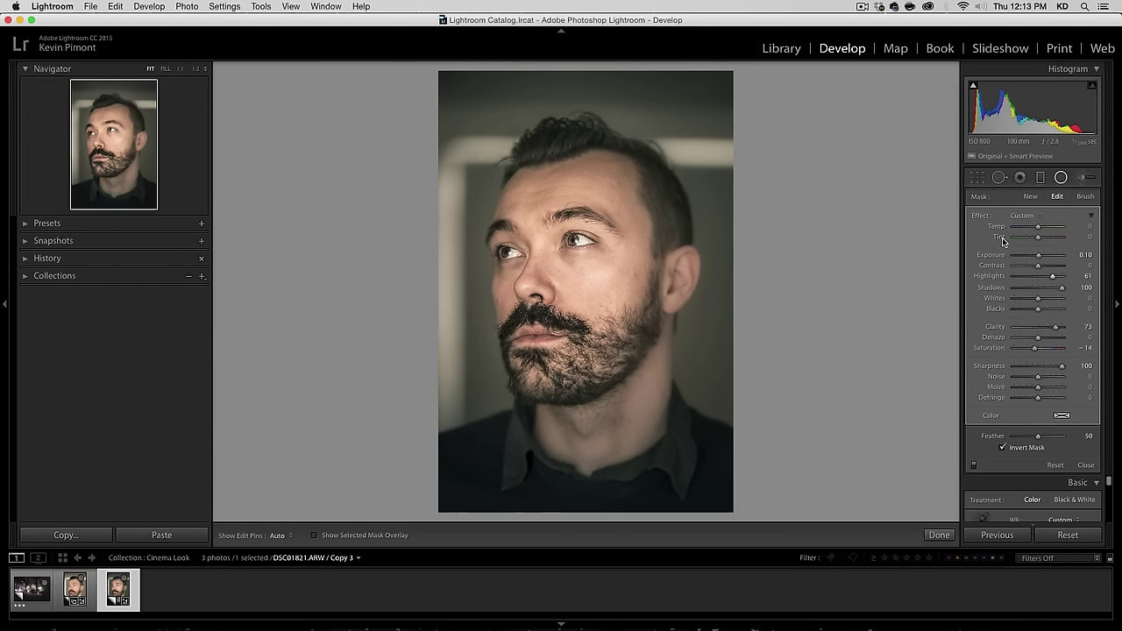
Compare the edited portrait with the original version in the filmstrip.
{"action": "left_click", "coordinate": [91, 602]}
{"action": "left_click", "coordinate": [90, 600]}
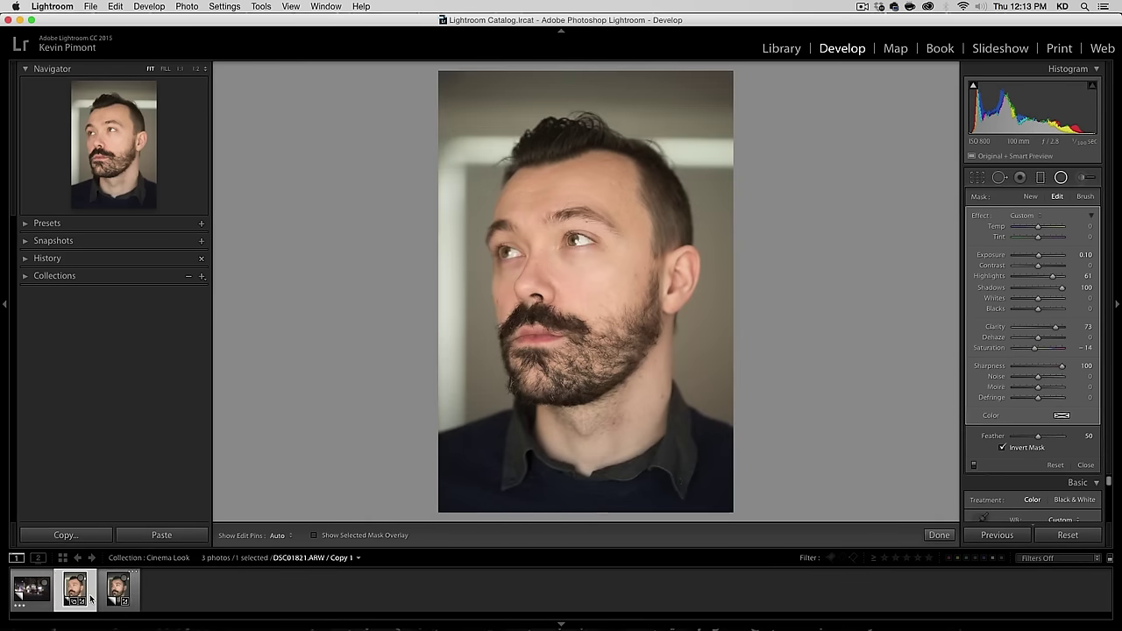
{"action": "left_click", "coordinate": [137, 588]}
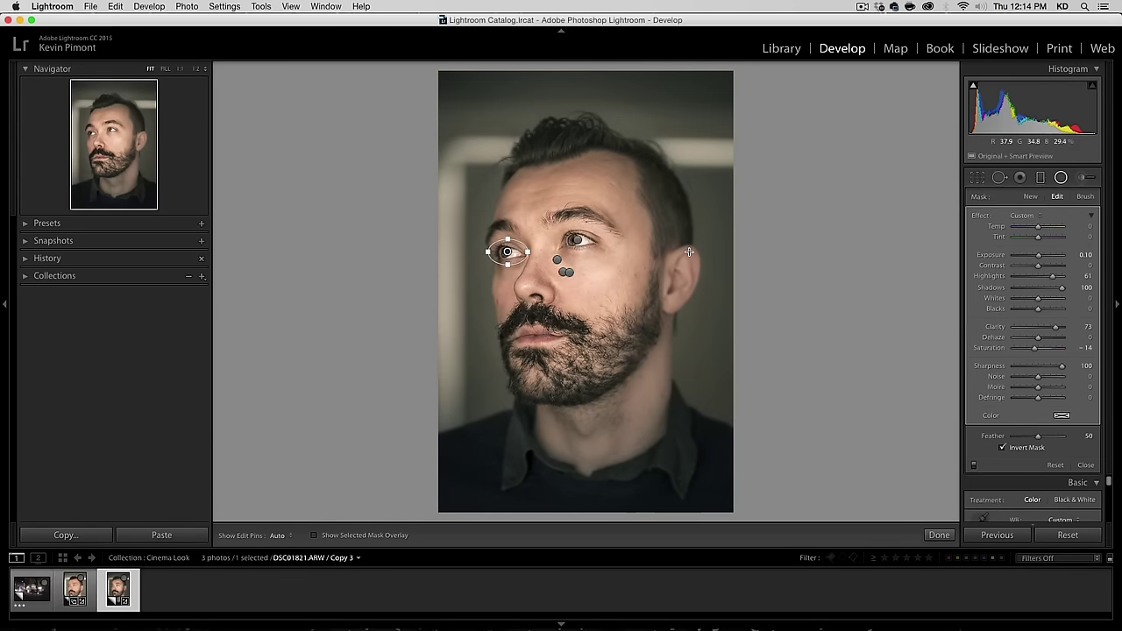
Widen the darkening ovals into a near-circle and stretch them taller.
{"action": "left_click", "coordinate": [565, 272]}
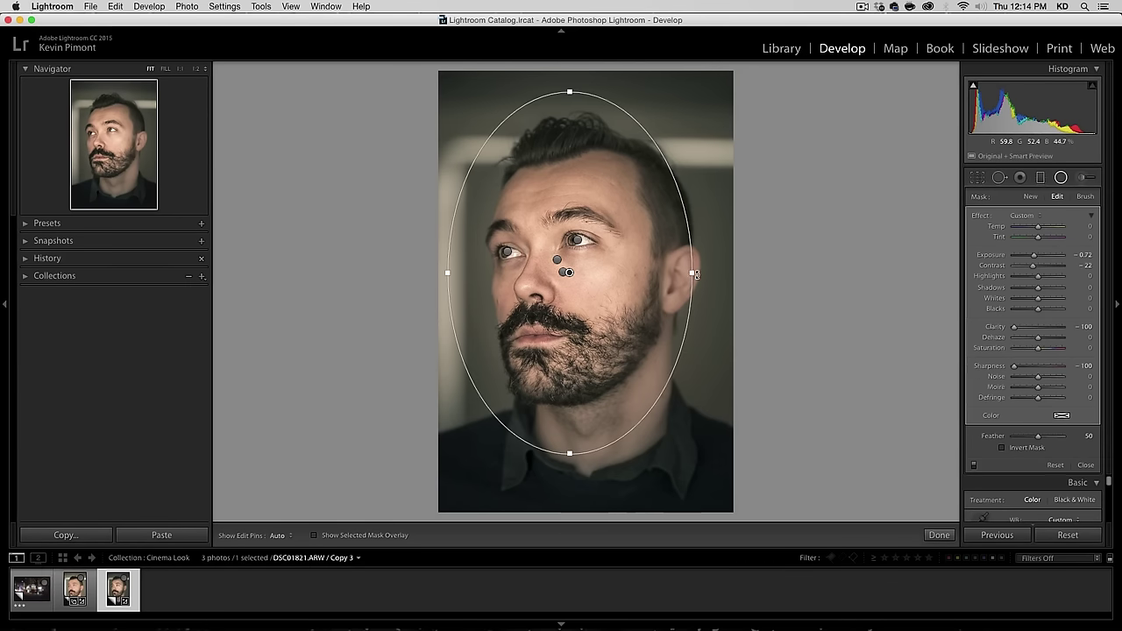
{"action": "left_click_drag", "start_coordinate": [693, 274], "coordinate": [726, 273]}
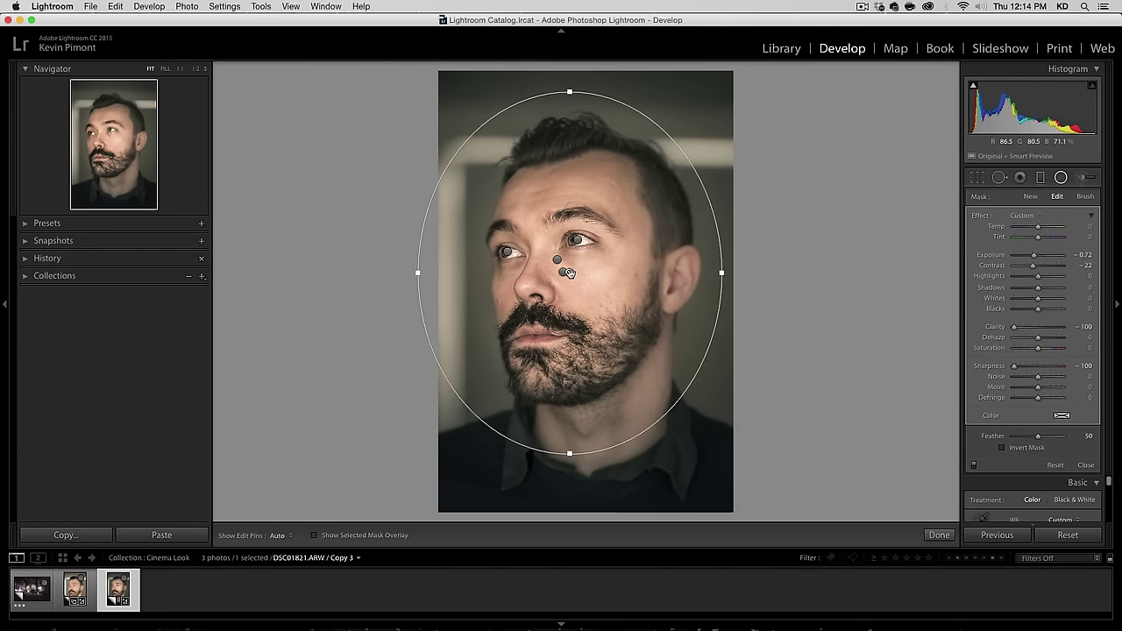
{"action": "left_click", "coordinate": [562, 272]}
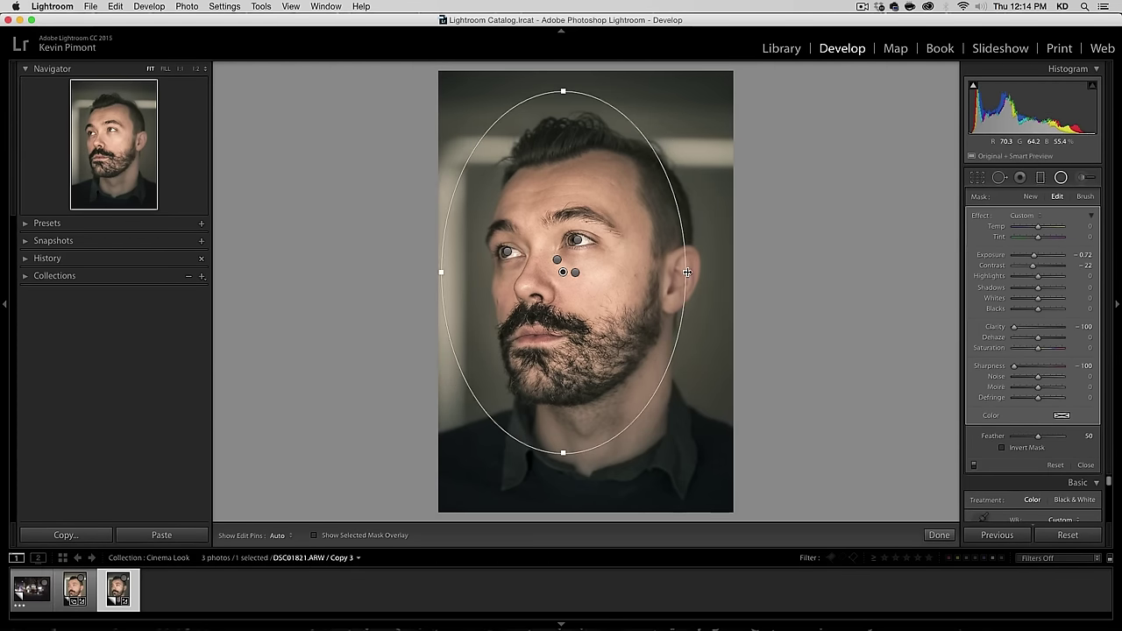
{"action": "left_click_drag", "start_coordinate": [687, 272], "coordinate": [726, 272]}
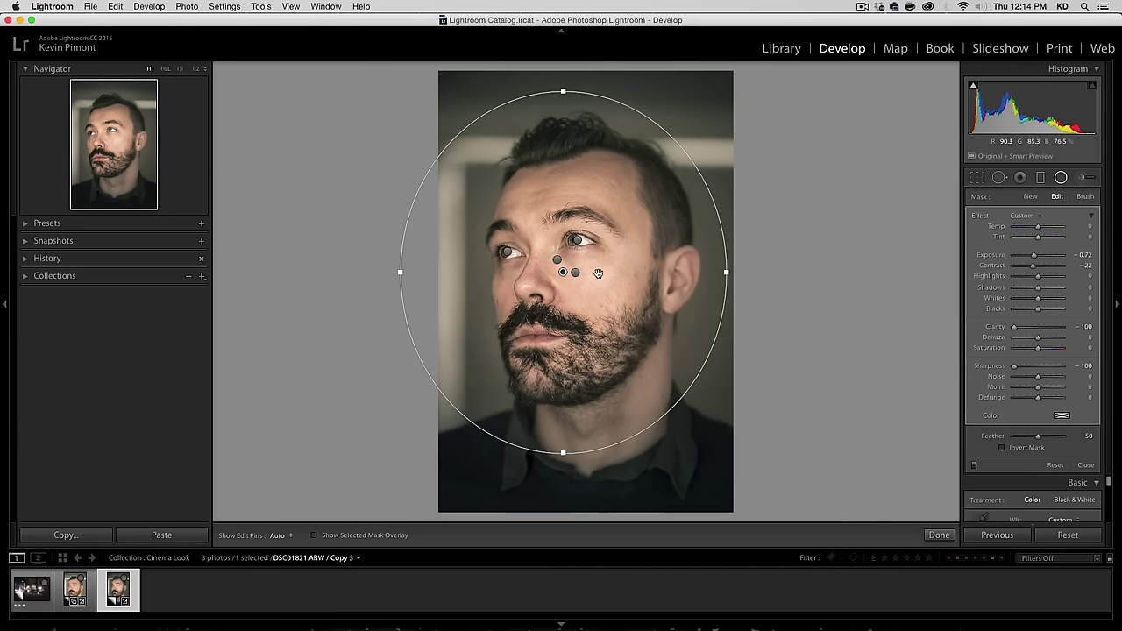
{"action": "left_click_drag", "start_coordinate": [564, 273], "coordinate": [572, 276]}
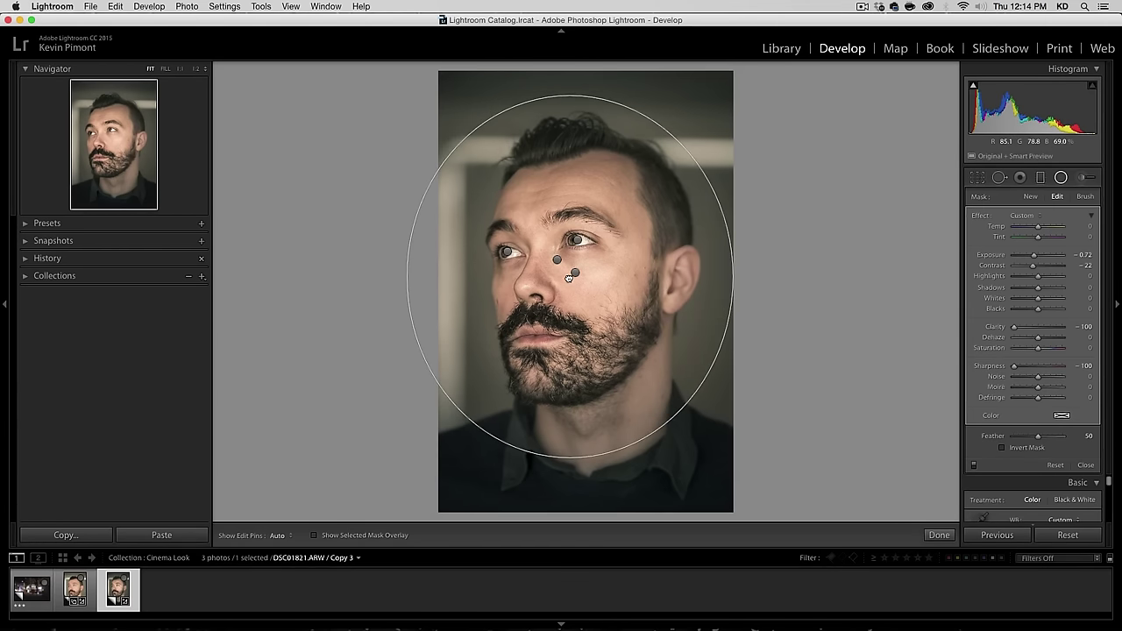
{"action": "left_click_drag", "start_coordinate": [569, 95], "coordinate": [588, 85]}
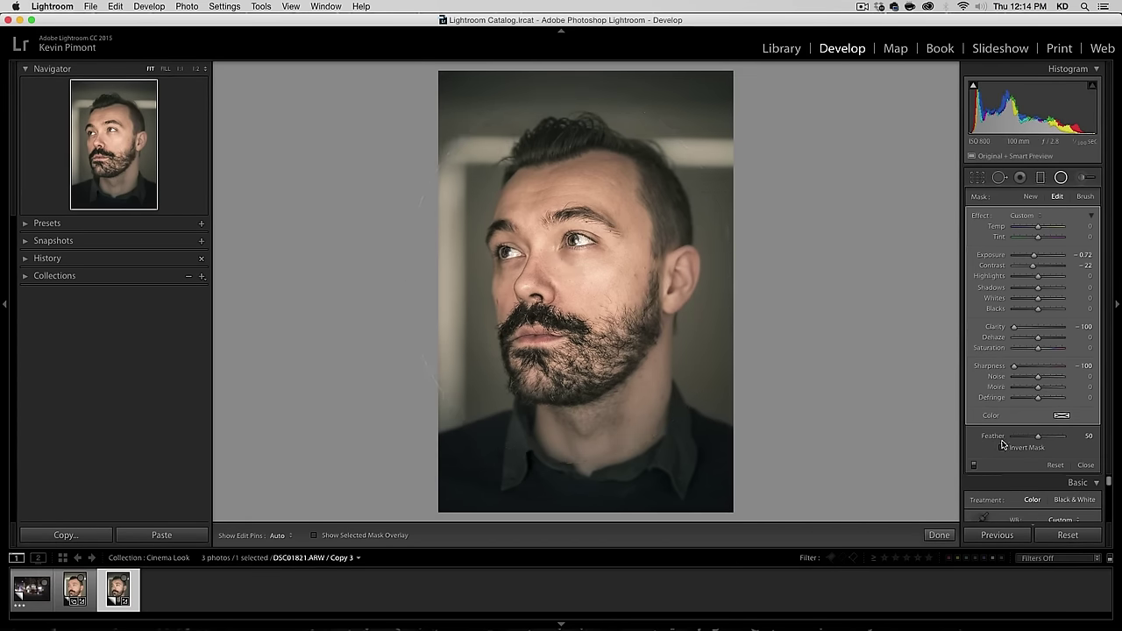
Widen the brightening face oval and shift it slightly right.
{"action": "left_click", "coordinate": [557, 259]}
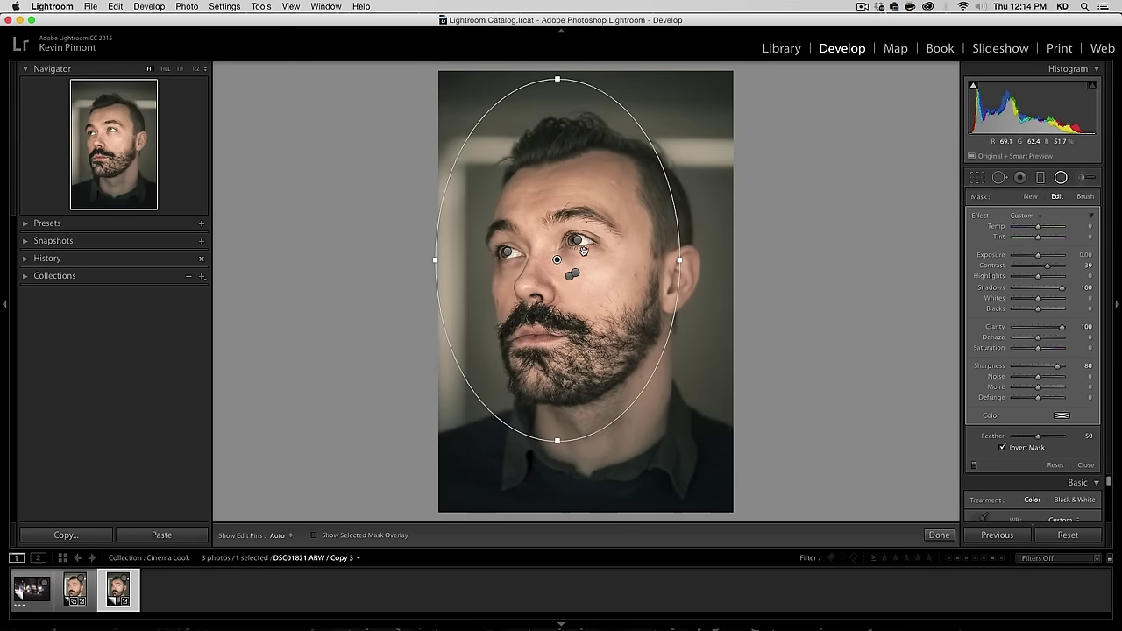
{"action": "left_click_drag", "start_coordinate": [678, 260], "coordinate": [699, 260]}
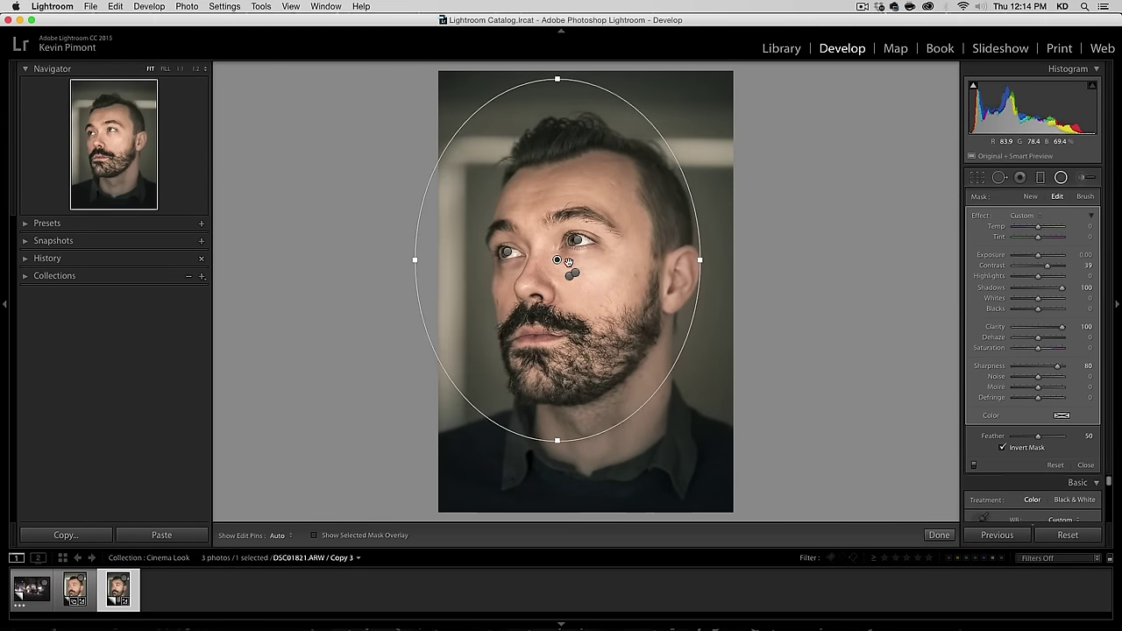
{"action": "left_click_drag", "start_coordinate": [556, 259], "coordinate": [570, 264]}
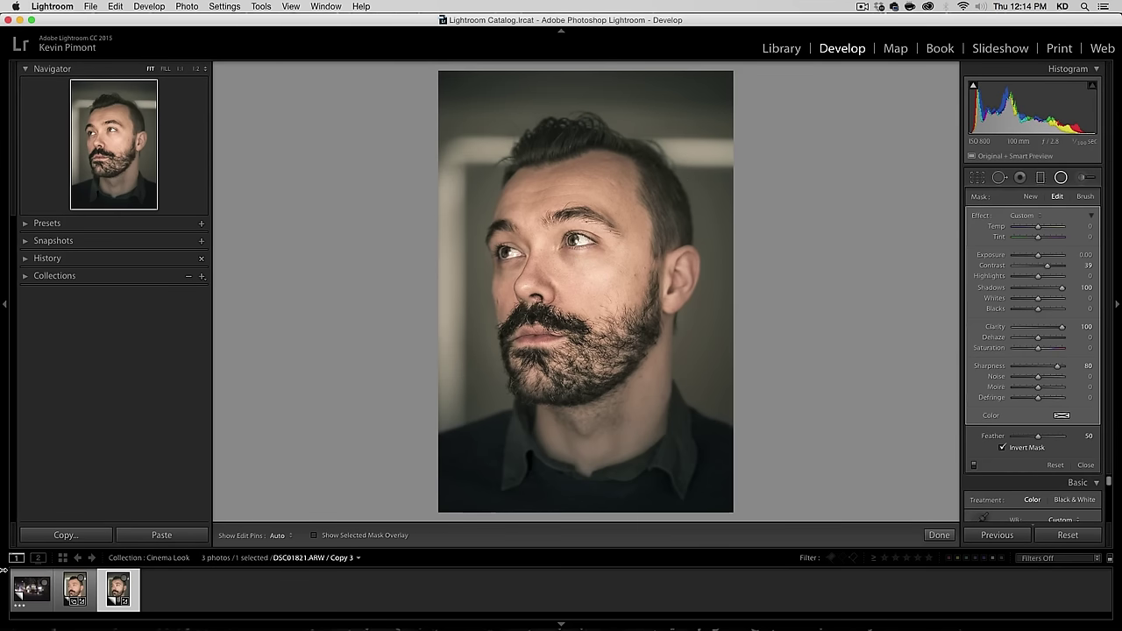
Compare the portrait with its original, then switch to the night street photo.
{"action": "left_click", "coordinate": [95, 587]}
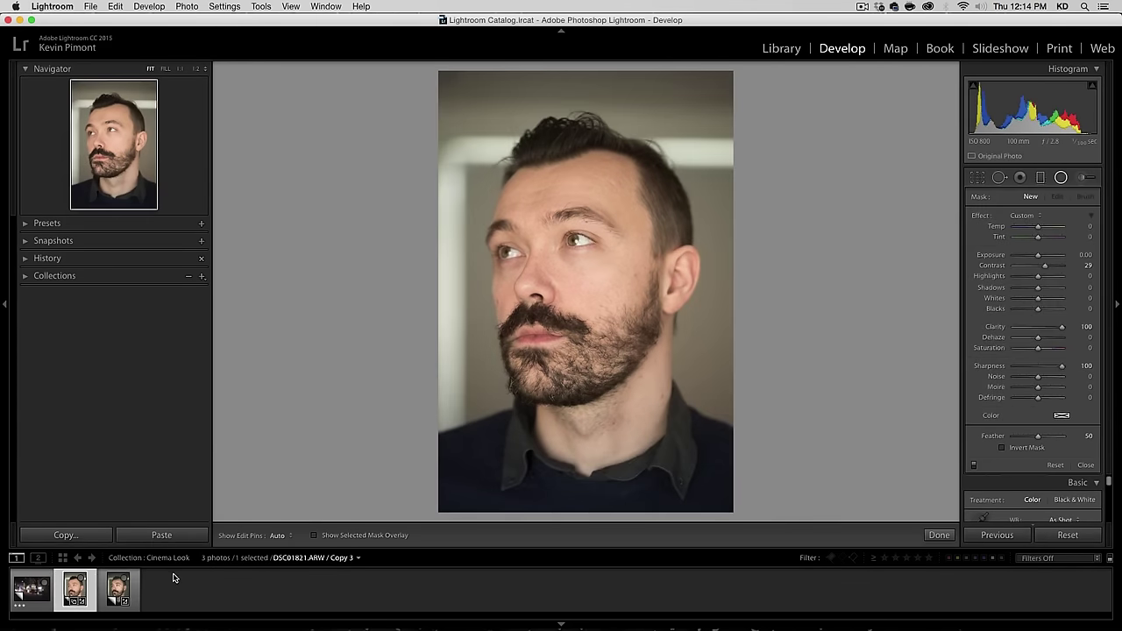
{"action": "left_click", "coordinate": [136, 581]}
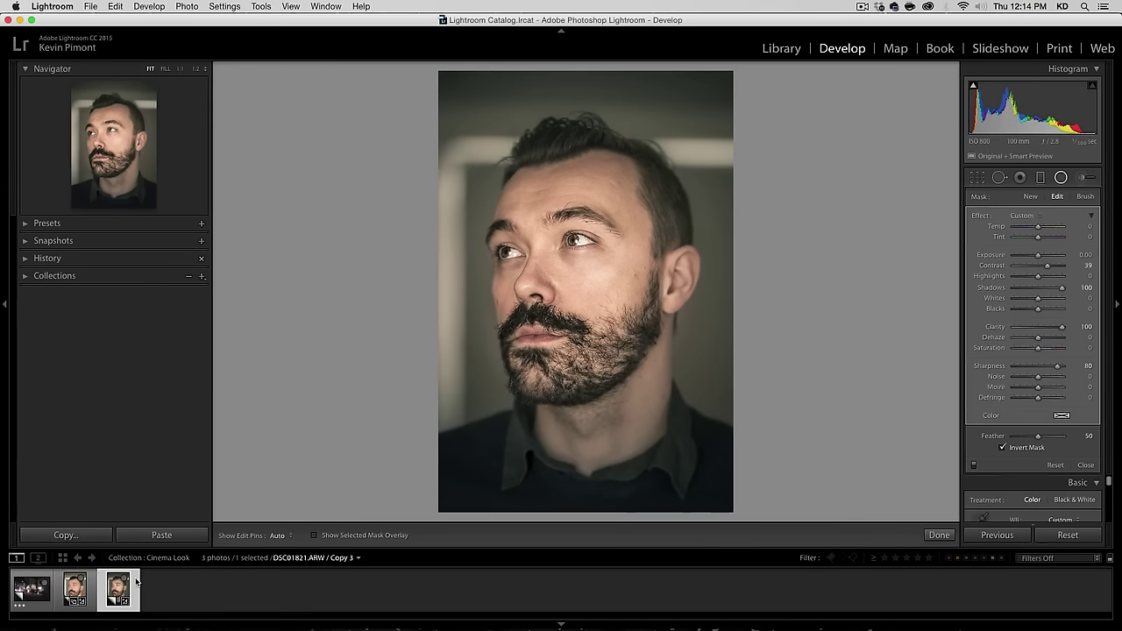
{"action": "left_click", "coordinate": [45, 575]}
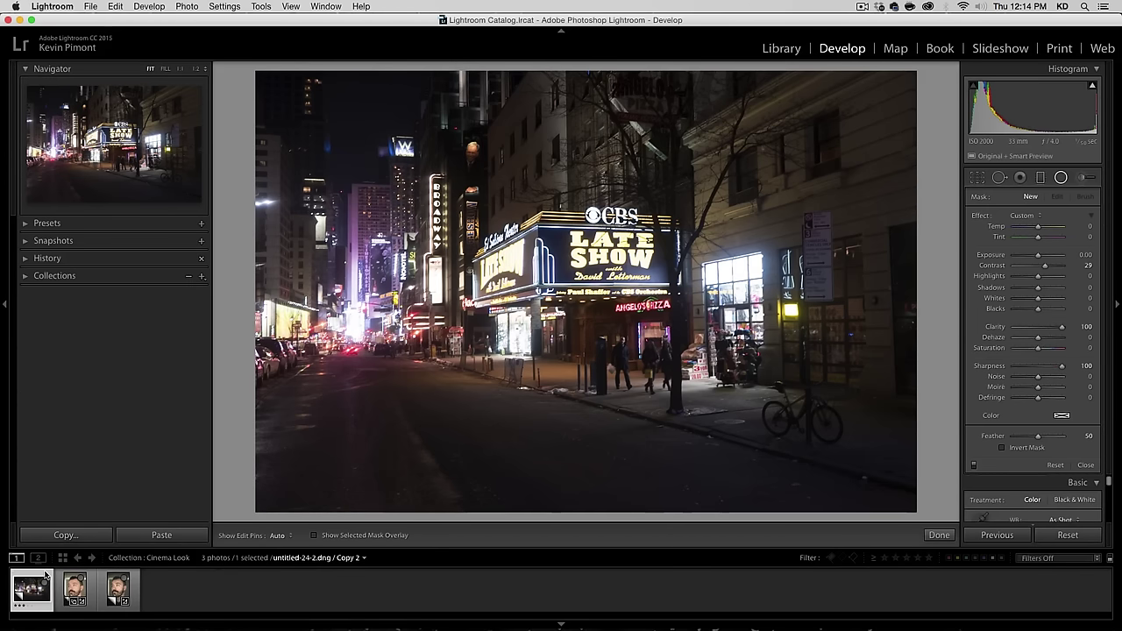
Create a virtual copy of the night street photo and close the Radial Filter settings.
{"action": "right_click", "coordinate": [45, 575]}
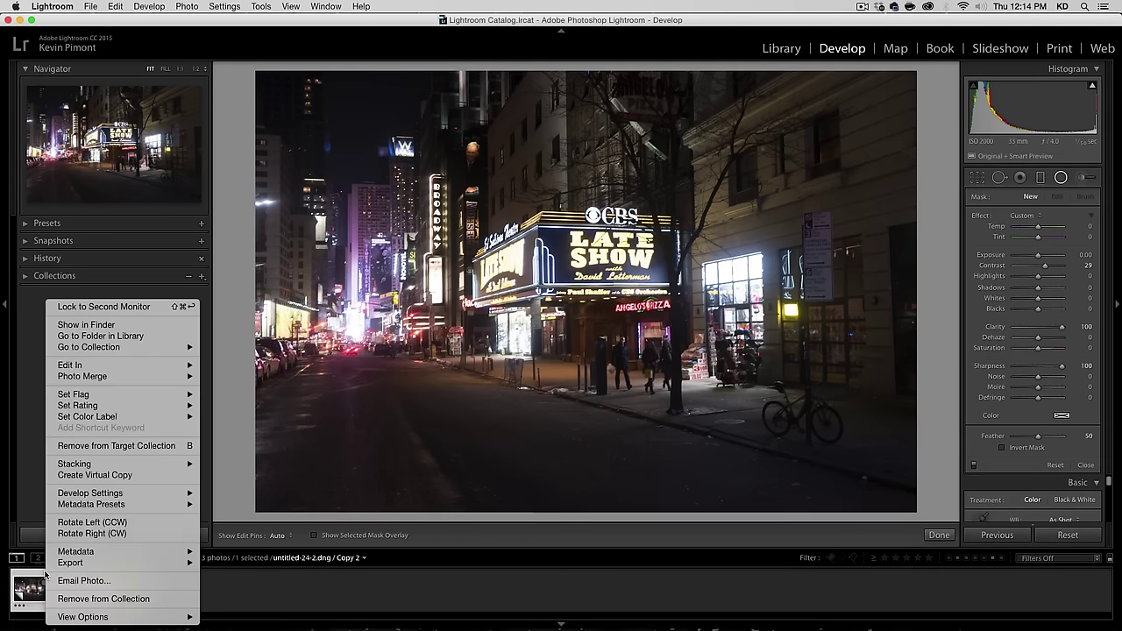
{"action": "left_click", "coordinate": [97, 476]}
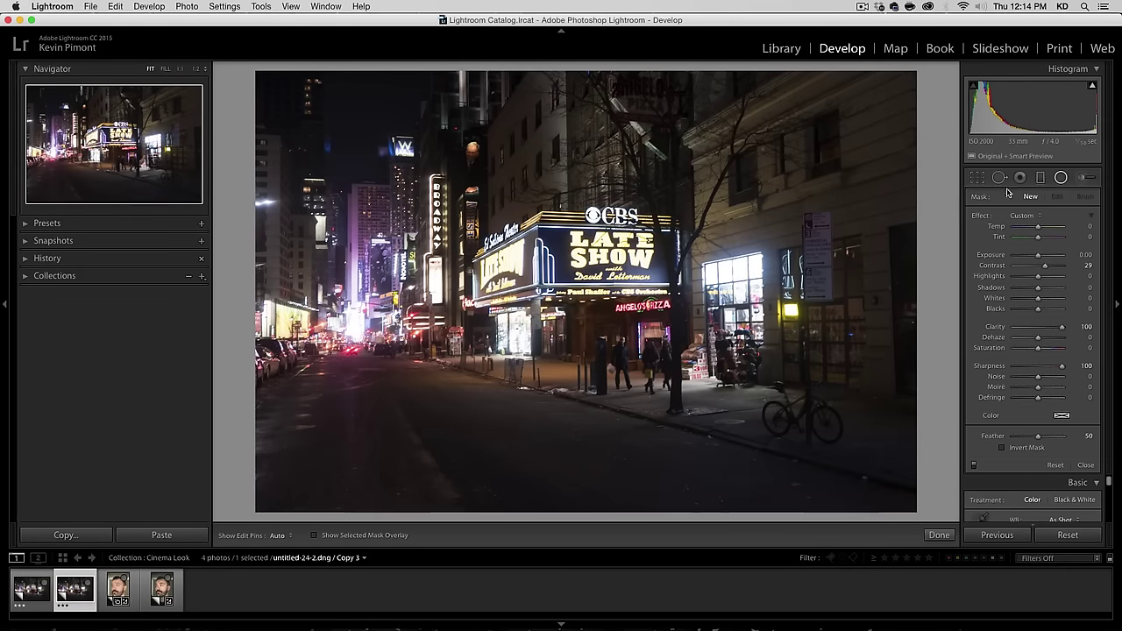
{"action": "left_click", "coordinate": [1061, 177]}
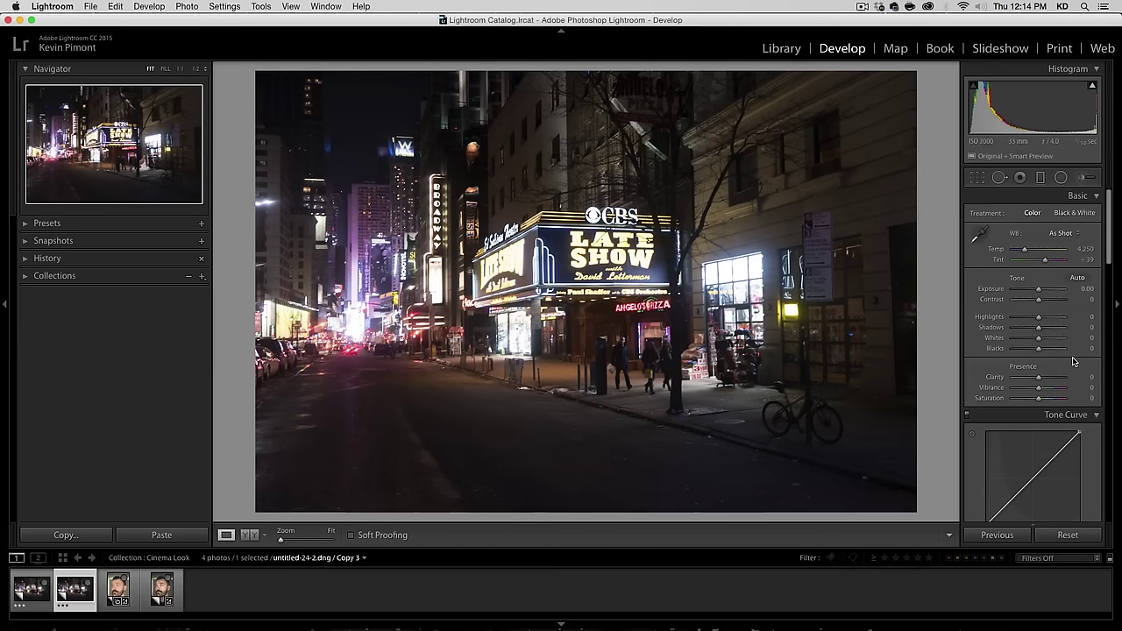
In the Basic panel, set Vibrance -52, Highlights -100, Shadows +100, Clarity +79, Contrast +84, Exposure +0.20.
{"action": "left_click_drag", "start_coordinate": [1039, 388], "coordinate": [1025, 391]}
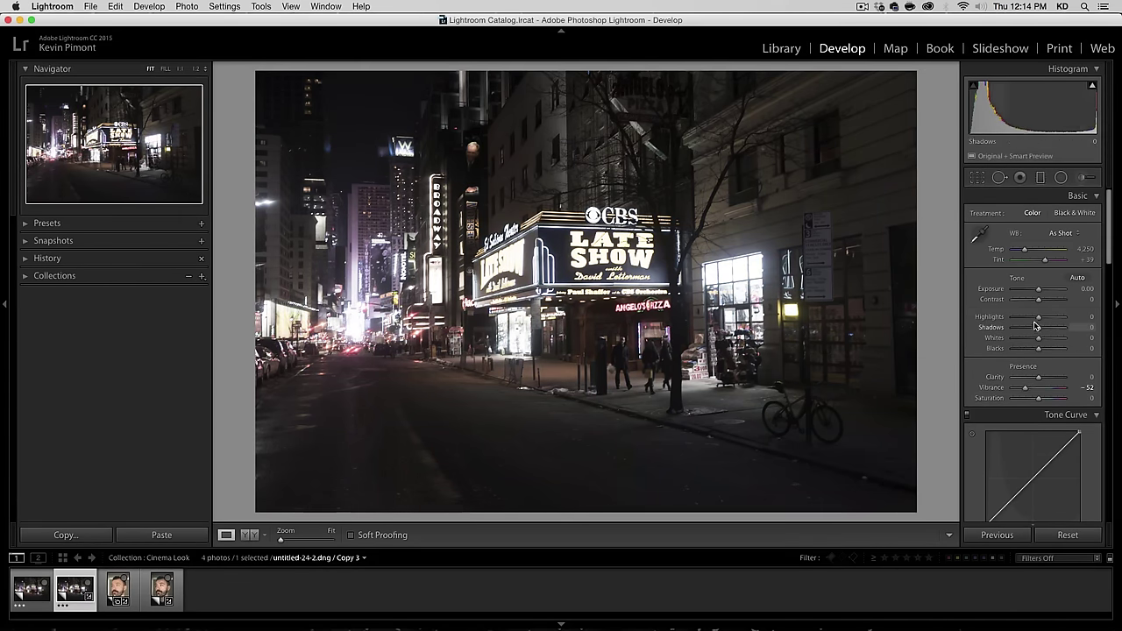
{"action": "left_click_drag", "start_coordinate": [1039, 316], "coordinate": [1067, 329]}
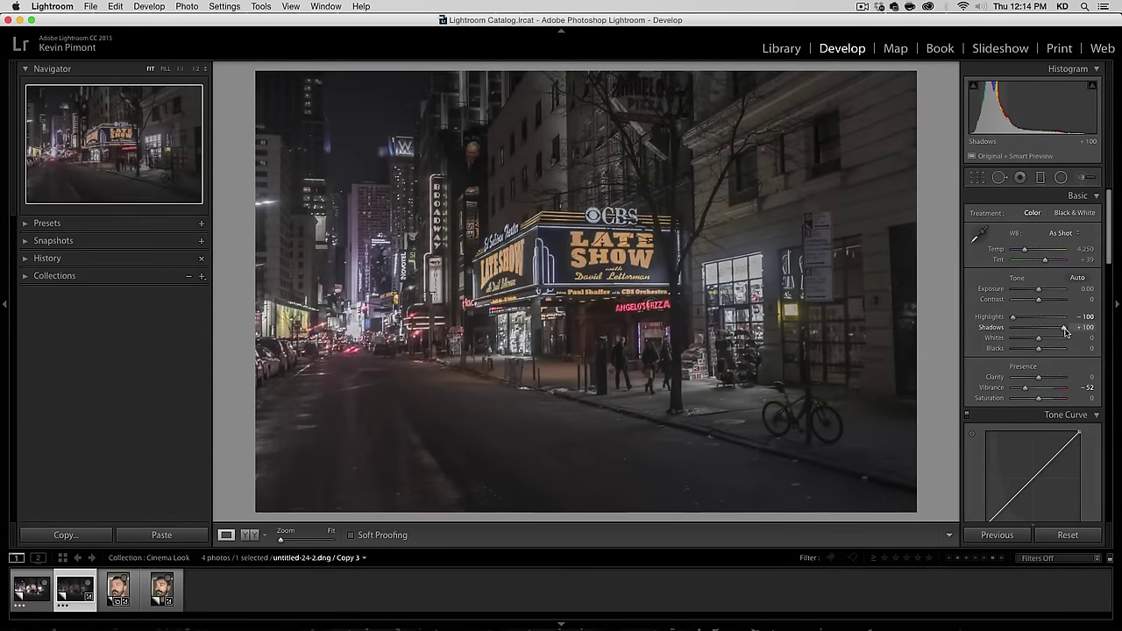
{"action": "left_click_drag", "start_coordinate": [1041, 379], "coordinate": [1059, 379]}
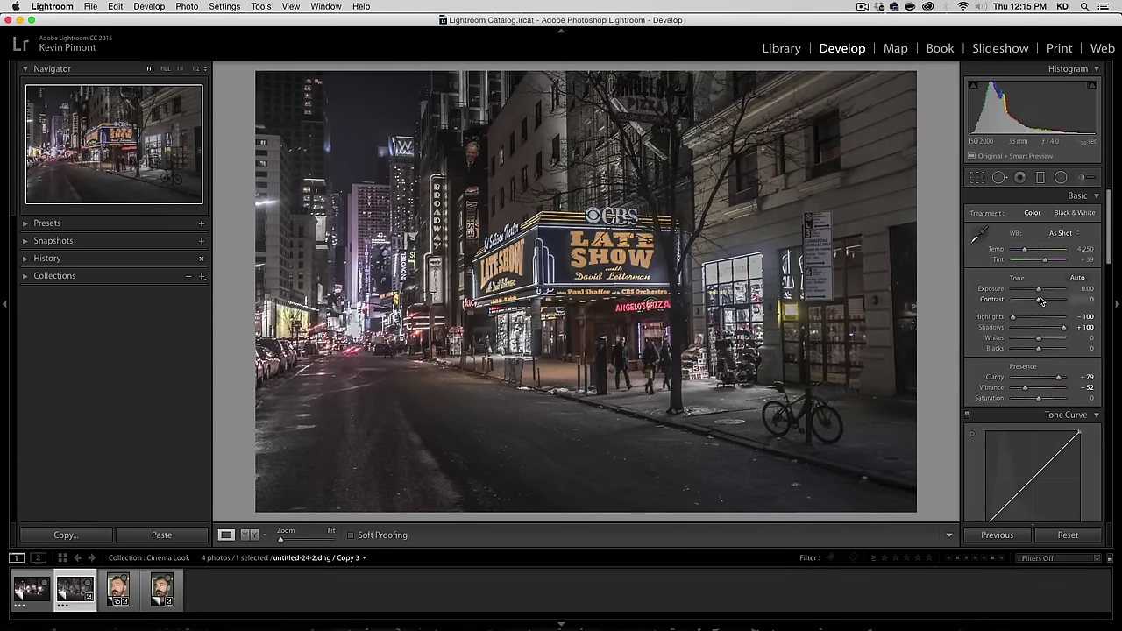
{"action": "left_click_drag", "start_coordinate": [1041, 302], "coordinate": [1056, 303]}
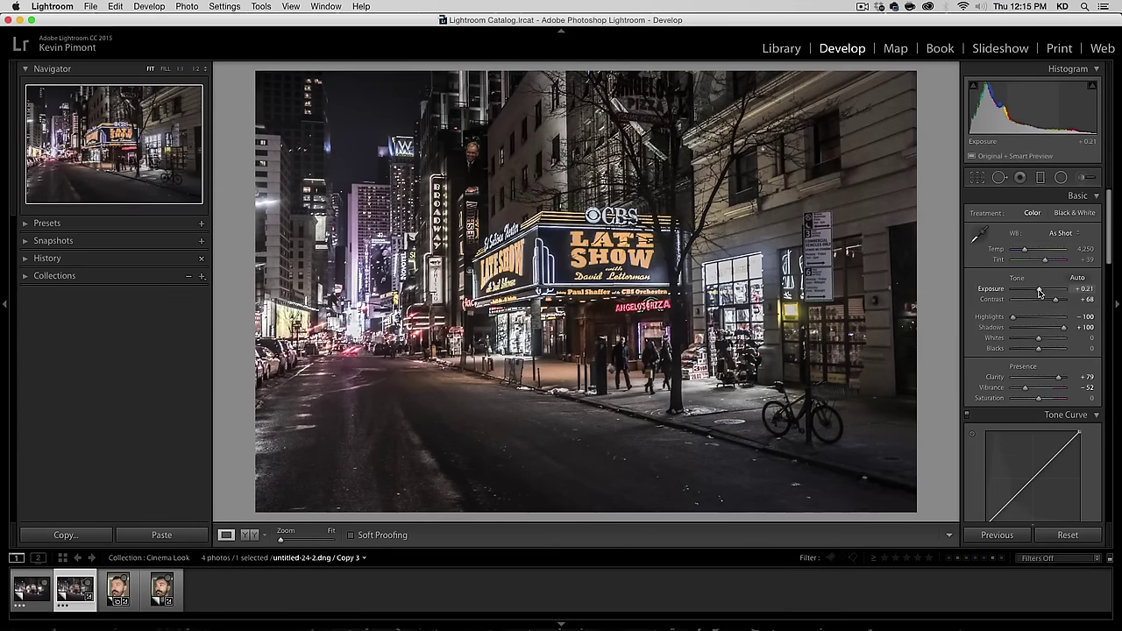
{"action": "left_click_drag", "start_coordinate": [1039, 292], "coordinate": [1039, 292]}
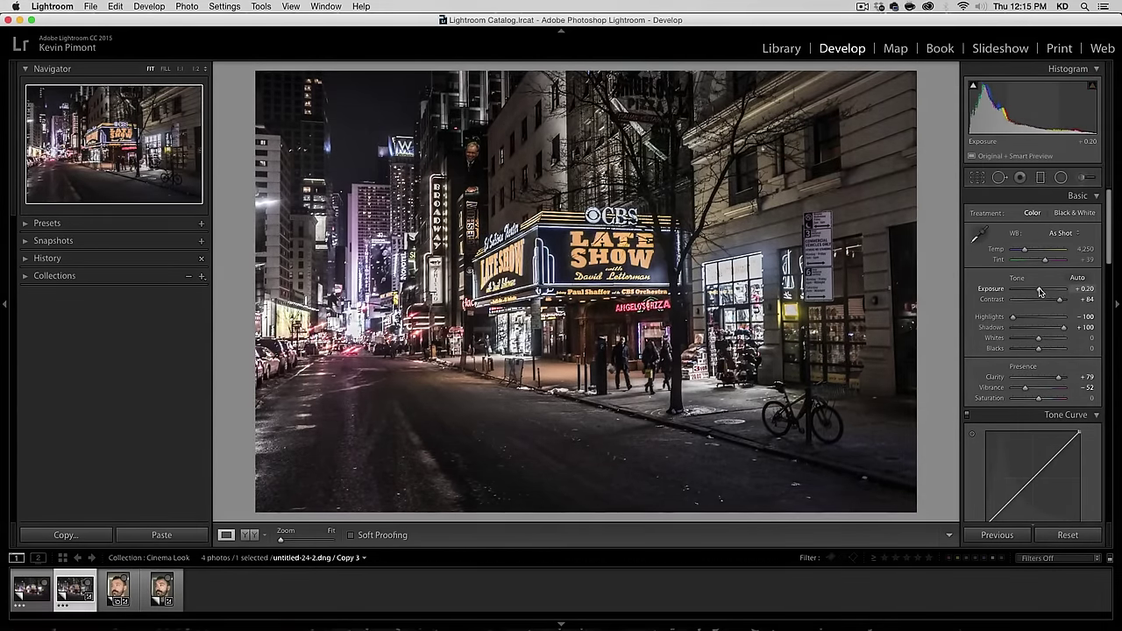
{"action": "left_click_drag", "start_coordinate": [1041, 292], "coordinate": [1040, 292]}
{"action": "scroll", "coordinate": [1017, 351], "scroll_direction": "down", "scroll_amount": 6}
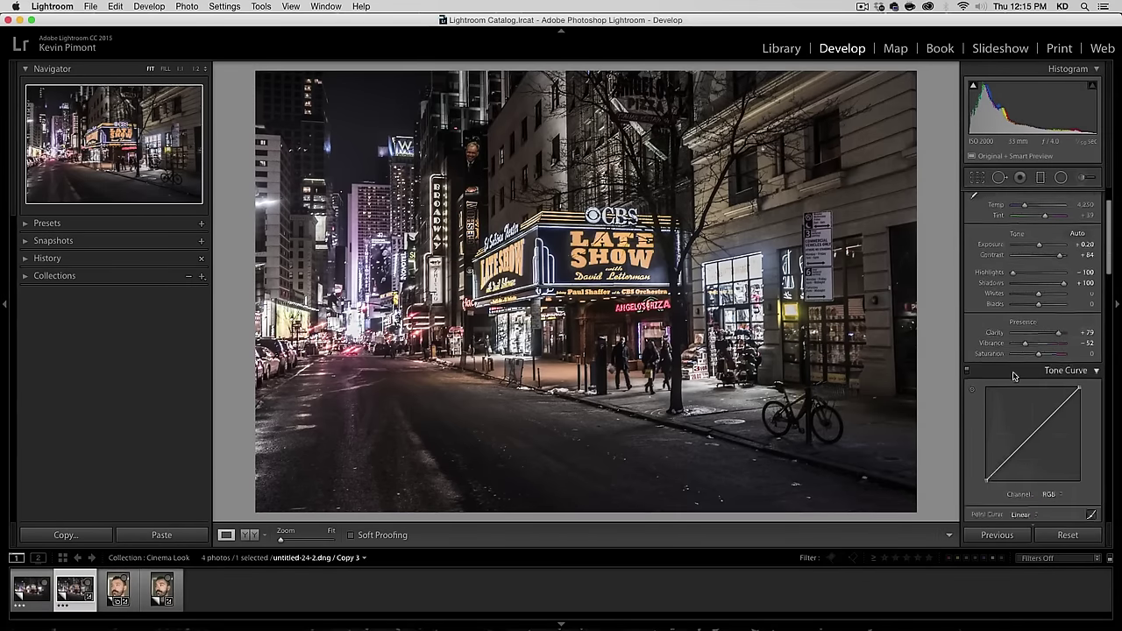
Tint the split-toning highlights yellow with hue 52 and saturation 75.
{"action": "scroll", "coordinate": [1009, 369], "scroll_direction": "down", "scroll_amount": 1}
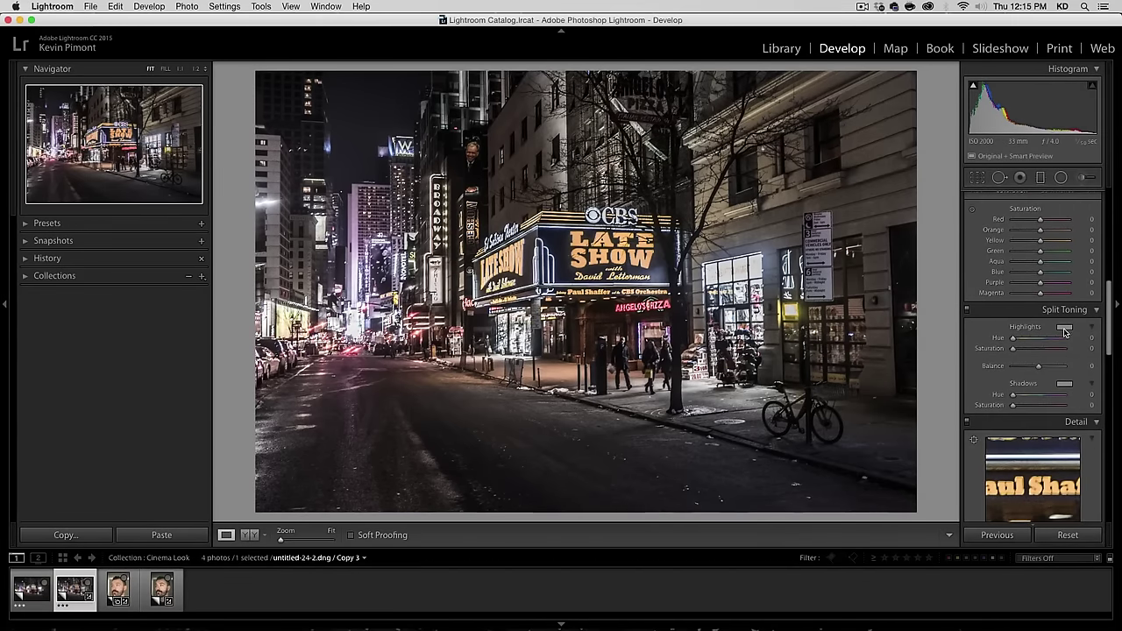
{"action": "left_click", "coordinate": [1064, 329]}
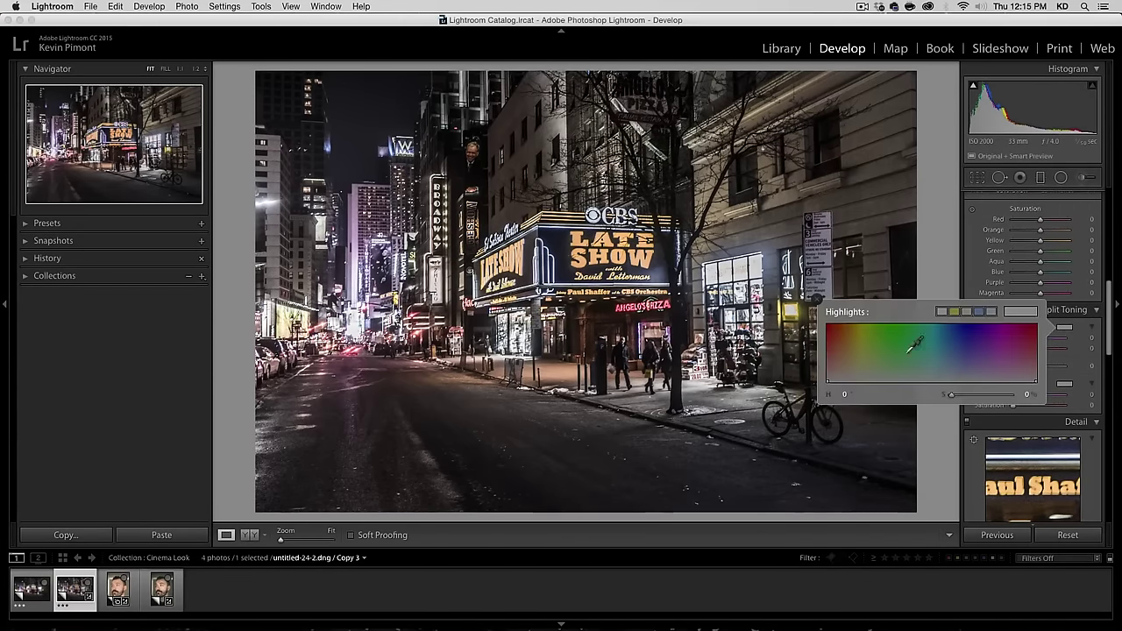
{"action": "left_click", "coordinate": [861, 368]}
{"action": "mouse_move", "coordinate": [861, 368]}
{"action": "left_mouse_down"}
{"action": "mouse_move", "coordinate": [865, 324]}
{"action": "mouse_move", "coordinate": [856, 336]}
{"action": "left_mouse_up"}
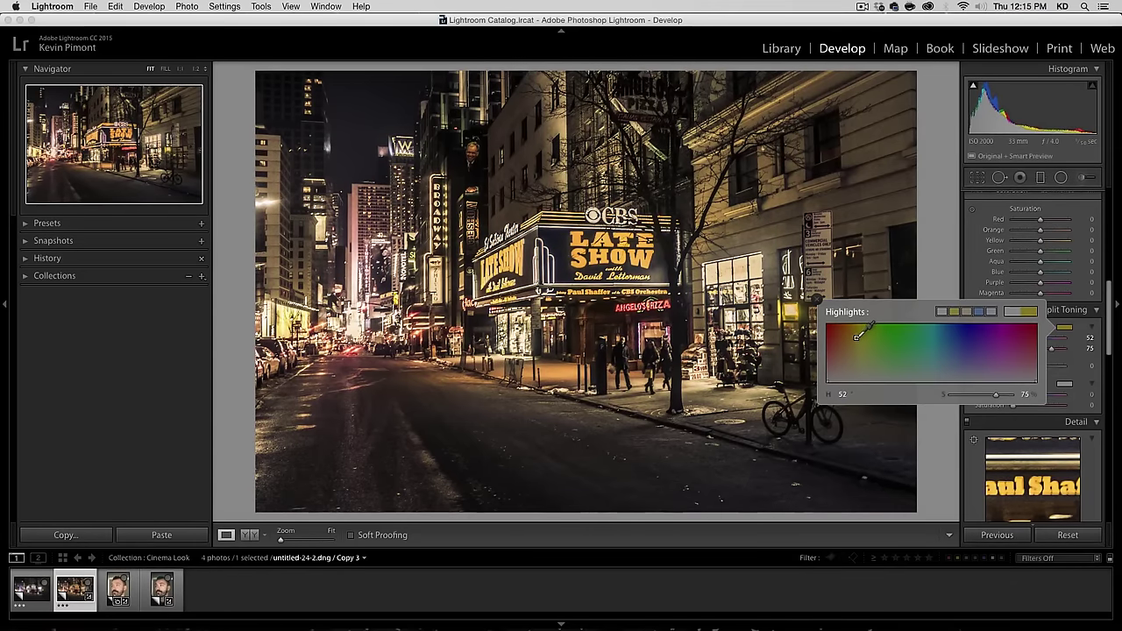
{"action": "left_click", "coordinate": [1064, 383]}
Tint the shadows blue at hue 208, saturation 43, and set Balance to +31.
{"action": "left_click", "coordinate": [1064, 383]}
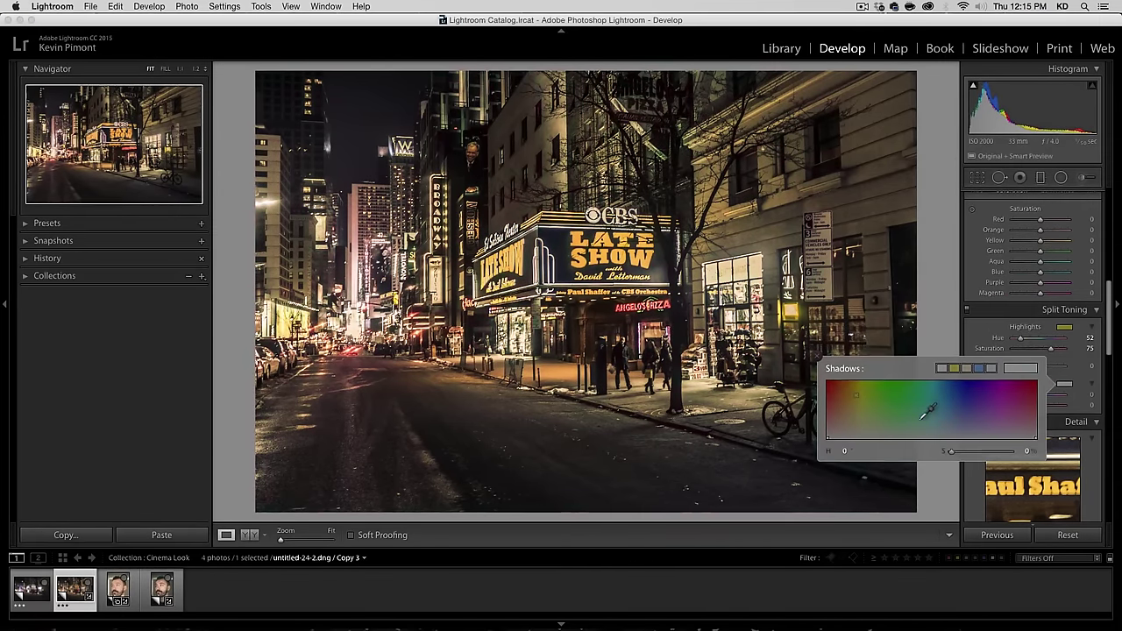
{"action": "mouse_move", "coordinate": [923, 417]}
{"action": "left_mouse_down"}
{"action": "mouse_move", "coordinate": [965, 399]}
{"action": "mouse_move", "coordinate": [942, 397]}
{"action": "mouse_move", "coordinate": [952, 399]}
{"action": "left_mouse_up"}
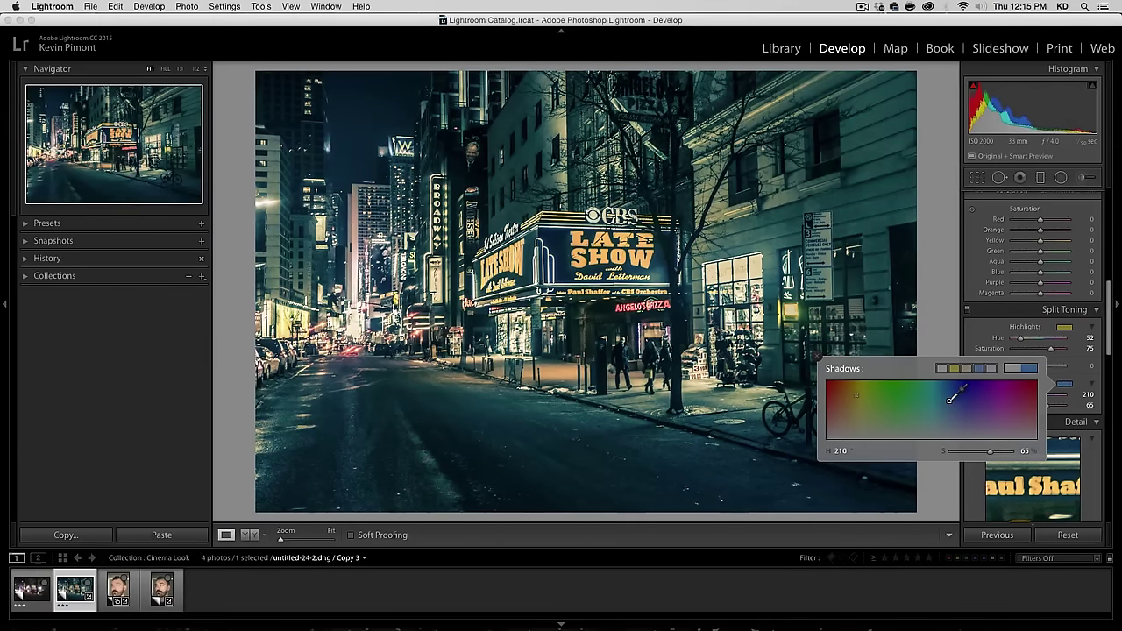
{"action": "left_click", "coordinate": [1081, 365]}
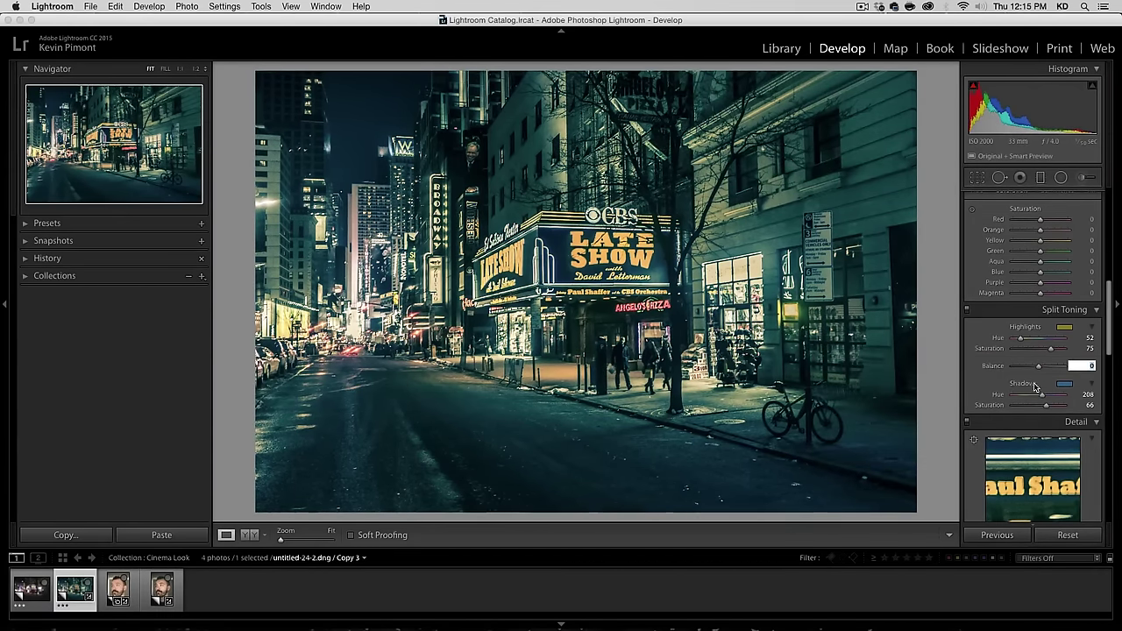
{"action": "left_click_drag", "start_coordinate": [1041, 368], "coordinate": [1038, 405]}
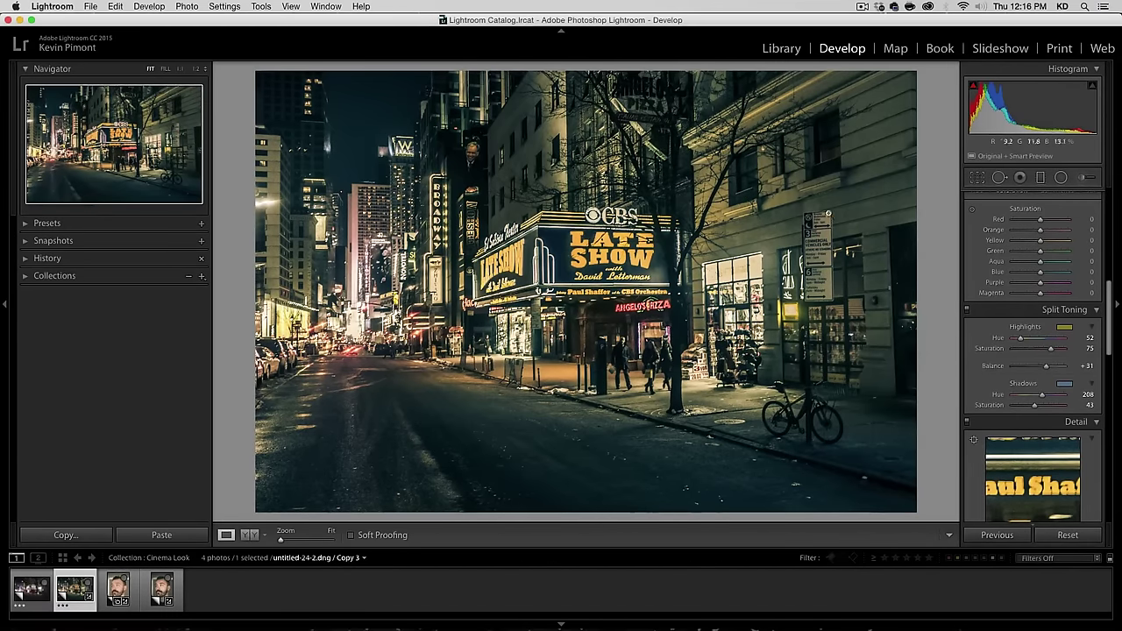
Draw a reset graduated filter across the left side of the street photo.
{"action": "left_click", "coordinate": [1040, 179]}
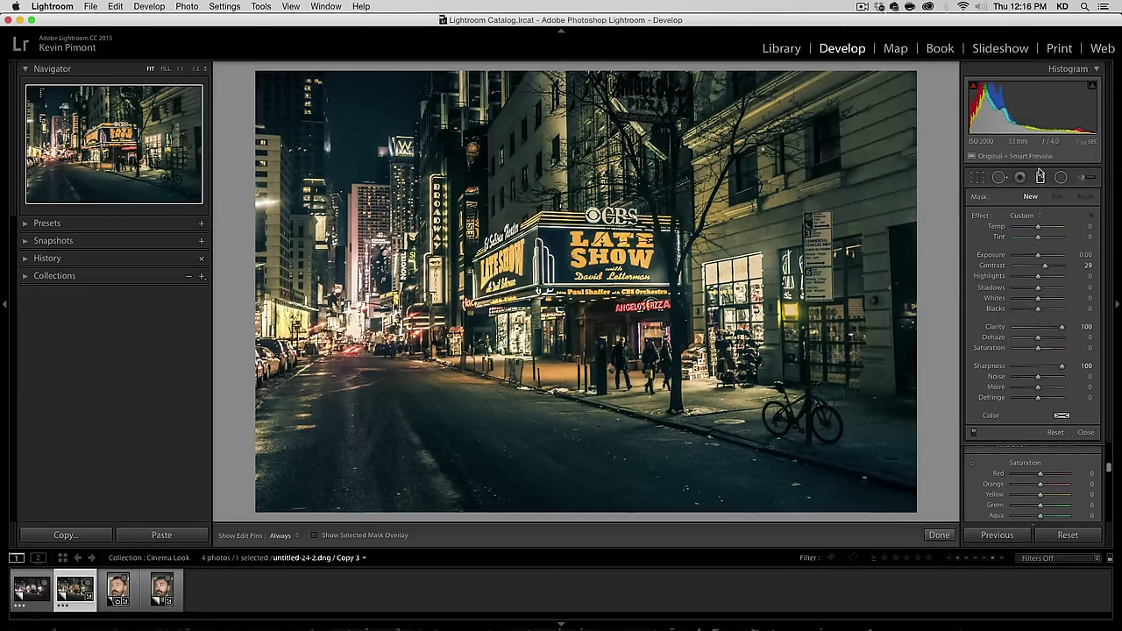
{"action": "double_click", "coordinate": [980, 215]}
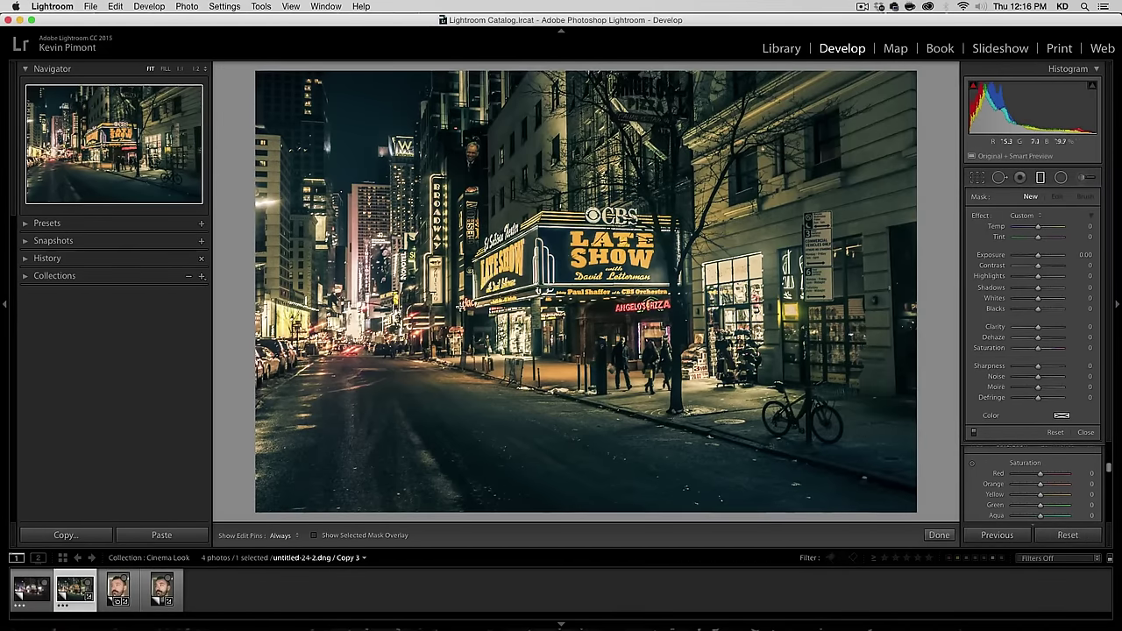
{"action": "left_click_drag", "start_coordinate": [343, 293], "coordinate": [553, 294]}
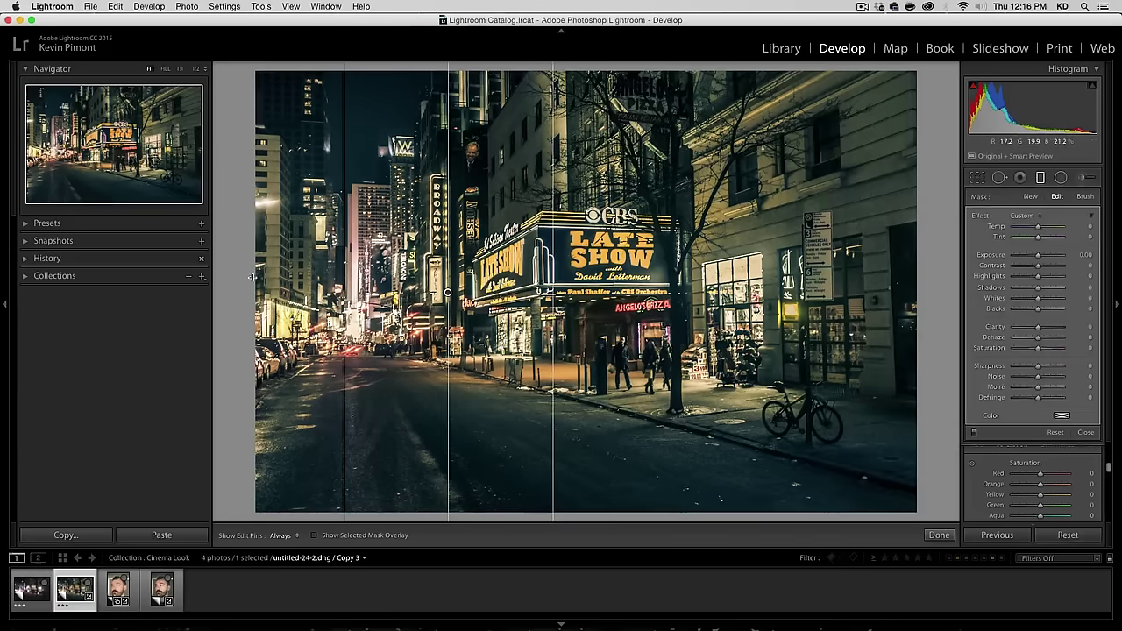
Set the filter to Exposure -0.49, Contrast -20, Highlights -34, Clarity -32, Saturation -34, Sharpness -85.
{"action": "left_click_drag", "start_coordinate": [1040, 256], "coordinate": [1034, 269]}
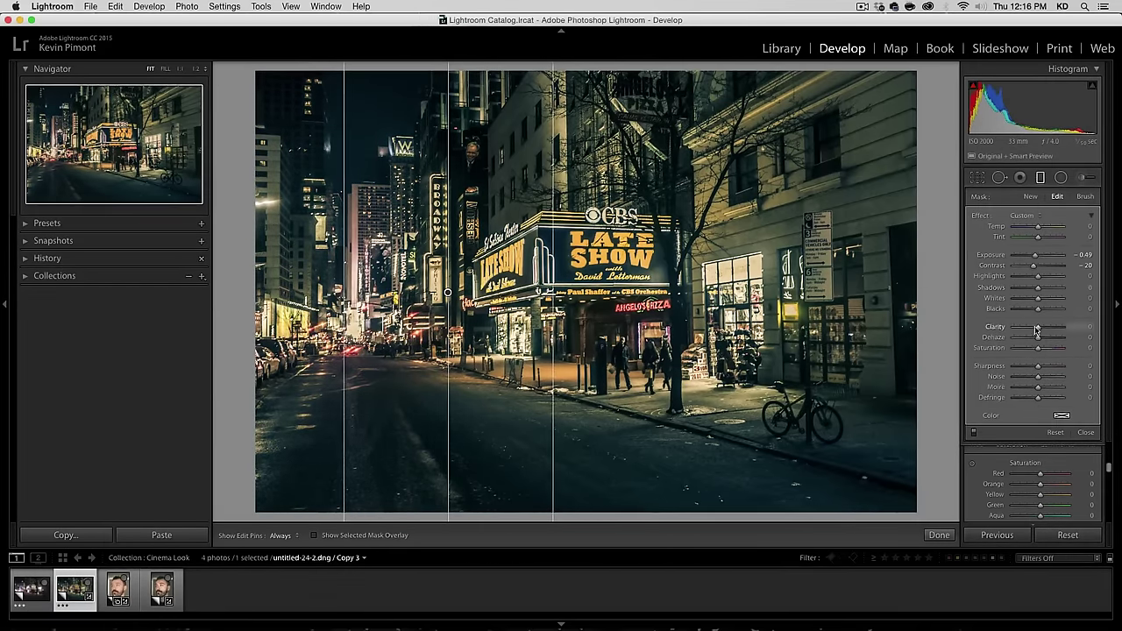
{"action": "left_click_drag", "start_coordinate": [1029, 328], "coordinate": [1021, 363]}
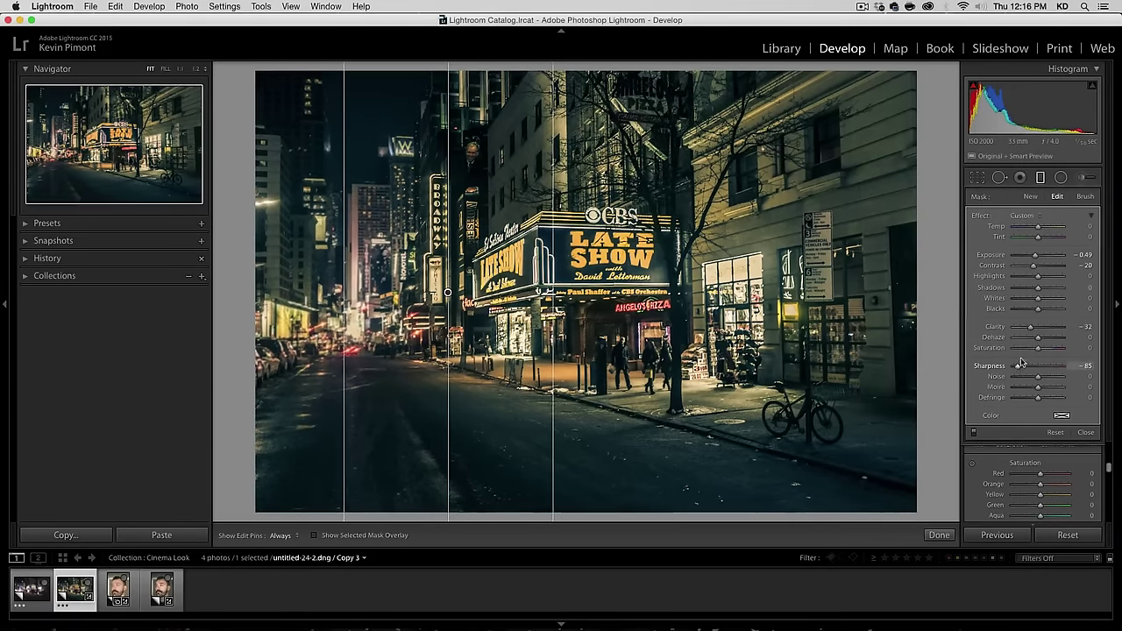
{"action": "left_click_drag", "start_coordinate": [1038, 276], "coordinate": [1047, 291]}
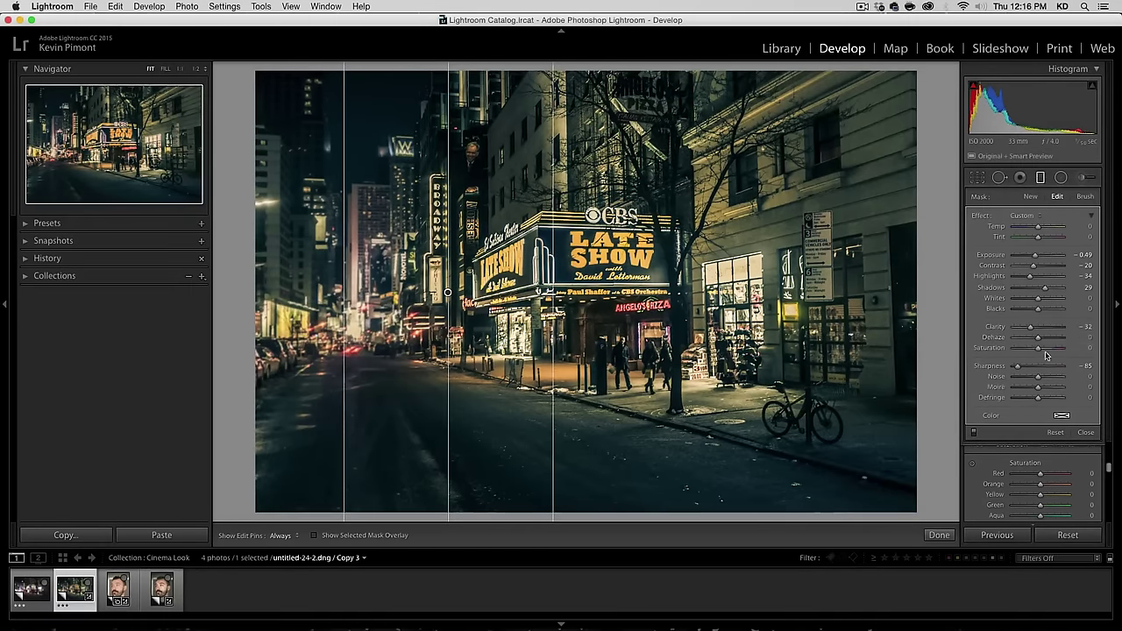
{"action": "left_click_drag", "start_coordinate": [1045, 355], "coordinate": [1028, 350]}
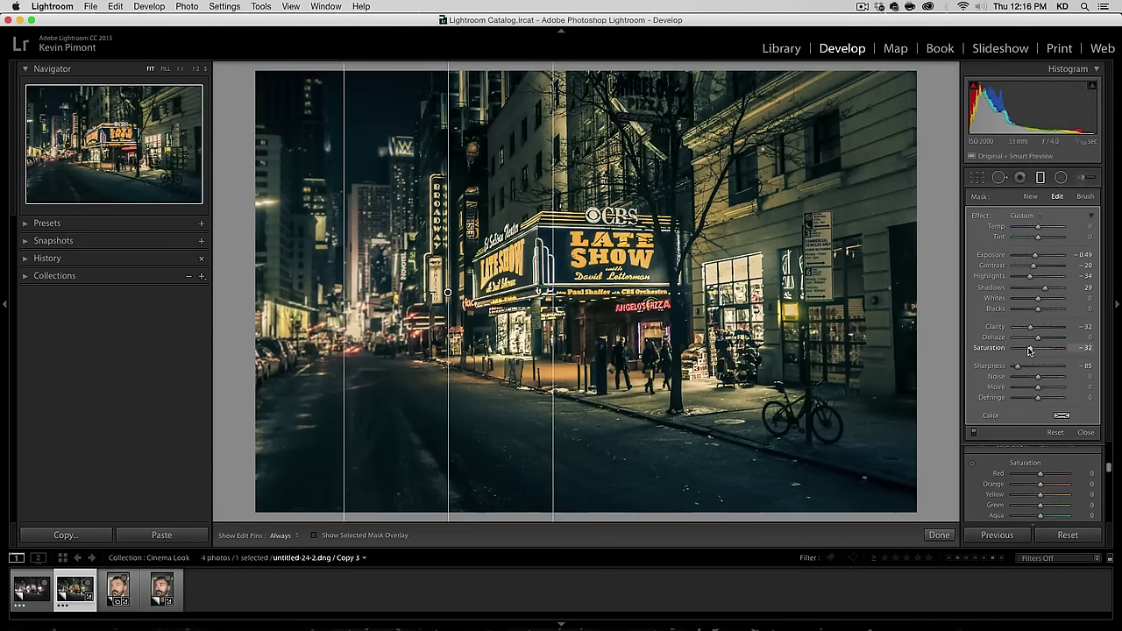
{"action": "left_click_drag", "start_coordinate": [1030, 350], "coordinate": [1028, 350]}
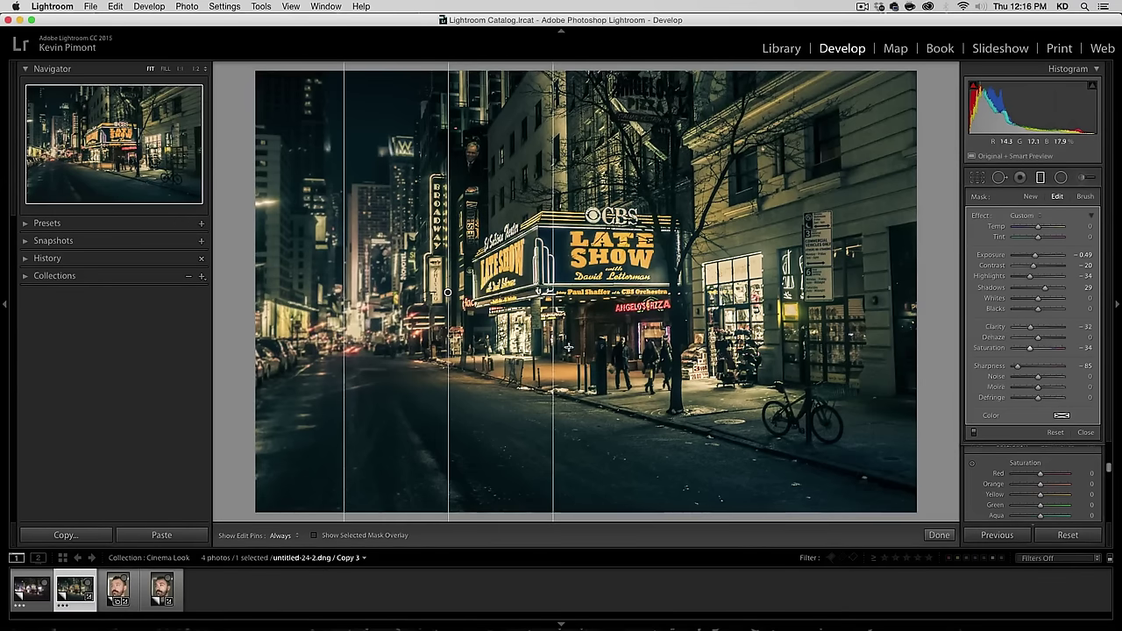
Duplicate the graduated filter and position it, slightly angled, on the photo's right side.
{"action": "right_click", "coordinate": [447, 292]}
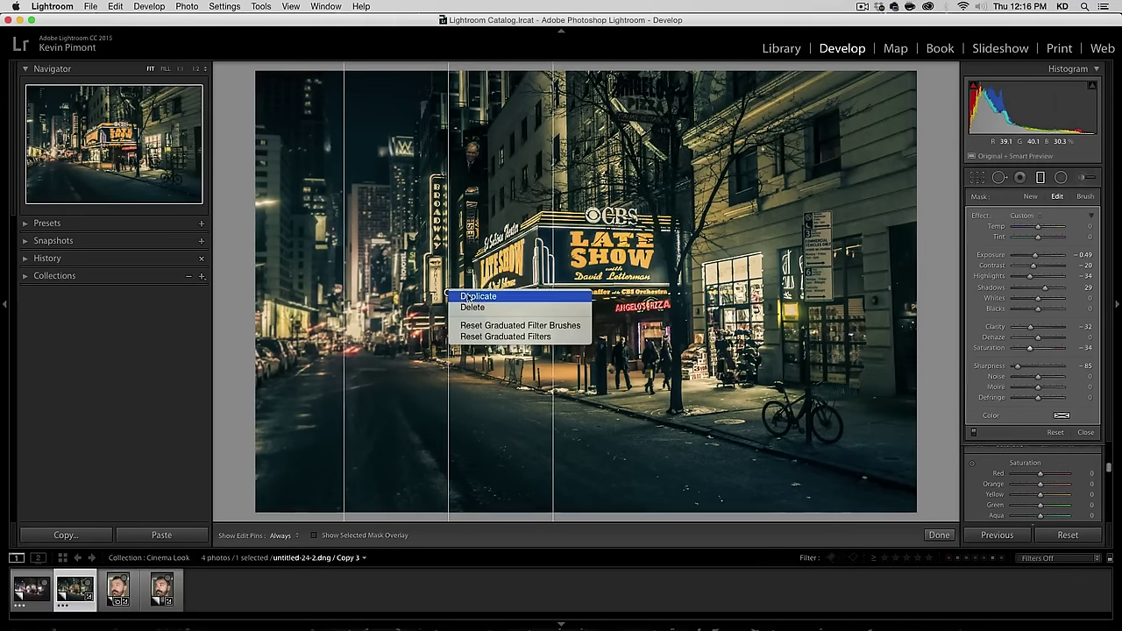
{"action": "left_click", "coordinate": [473, 292]}
{"action": "left_click_drag", "start_coordinate": [448, 292], "coordinate": [729, 298]}
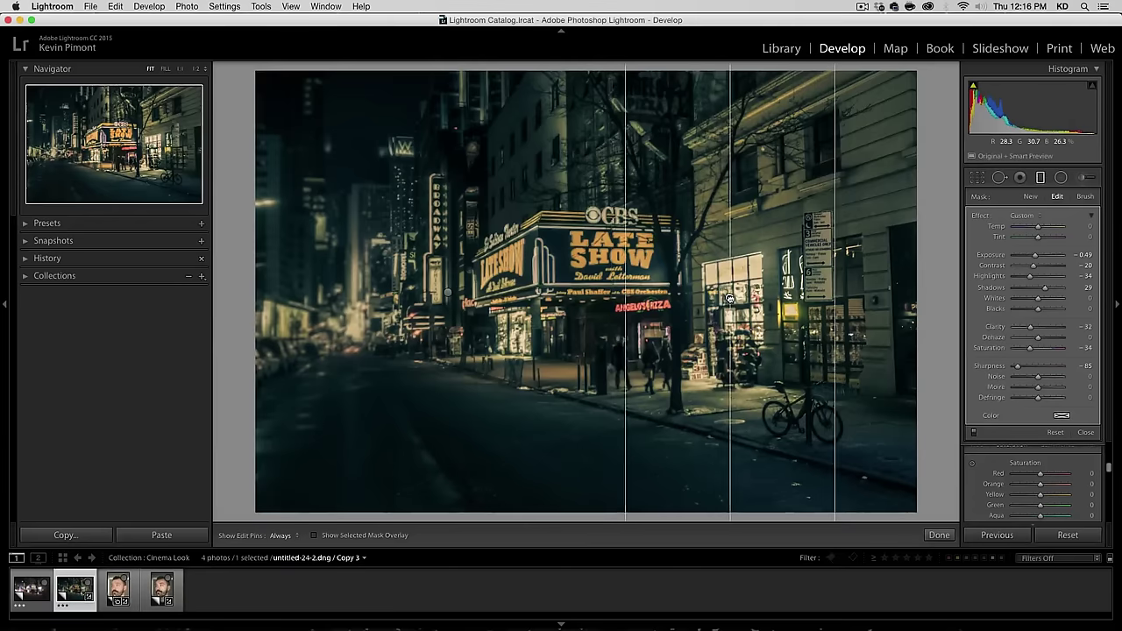
{"action": "mouse_move", "coordinate": [730, 215]}
{"action": "left_mouse_down"}
{"action": "mouse_move", "coordinate": [712, 217]}
{"action": "mouse_move", "coordinate": [793, 245]}
{"action": "mouse_move", "coordinate": [733, 216]}
{"action": "left_mouse_up"}
{"action": "left_click_drag", "start_coordinate": [726, 359], "coordinate": [731, 359]}
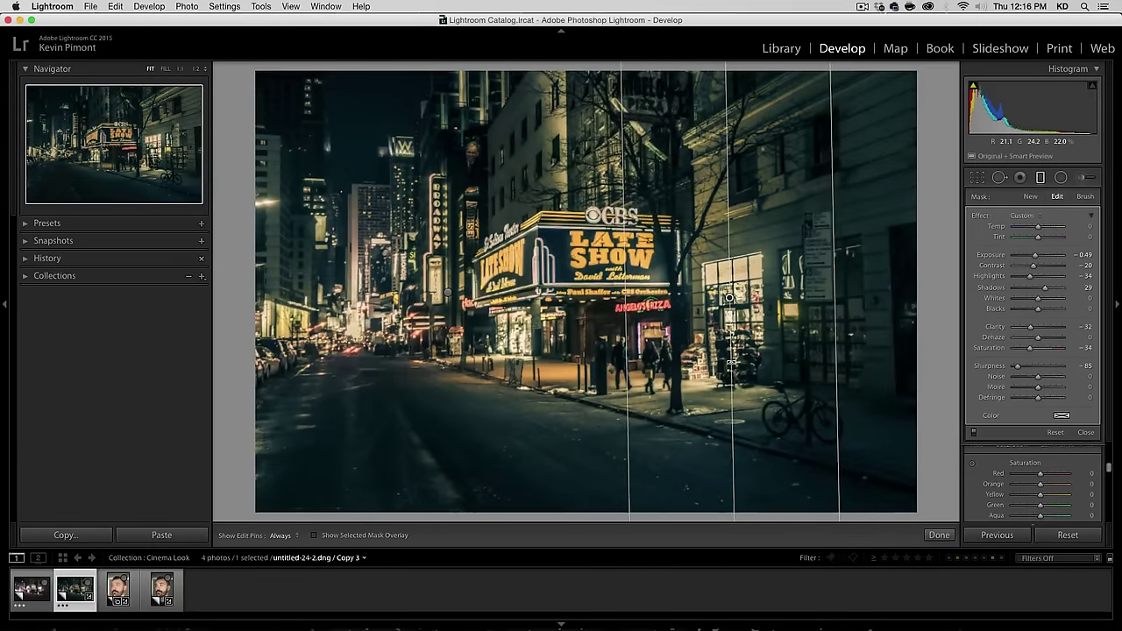
{"action": "left_click_drag", "start_coordinate": [729, 298], "coordinate": [768, 287]}
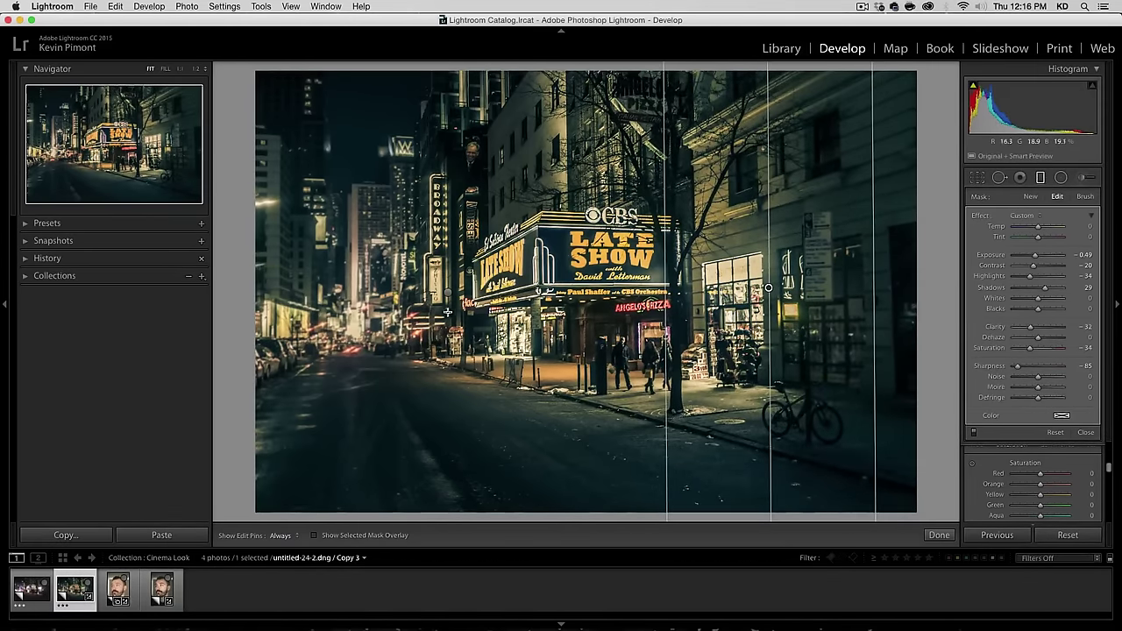
Redraw the left graduated filter, then reduce the second filter's Sharpness from -85 to -61.
{"action": "left_click_drag", "start_coordinate": [447, 294], "coordinate": [296, 289]}
{"action": "left_click_drag", "start_coordinate": [421, 293], "coordinate": [422, 291]}
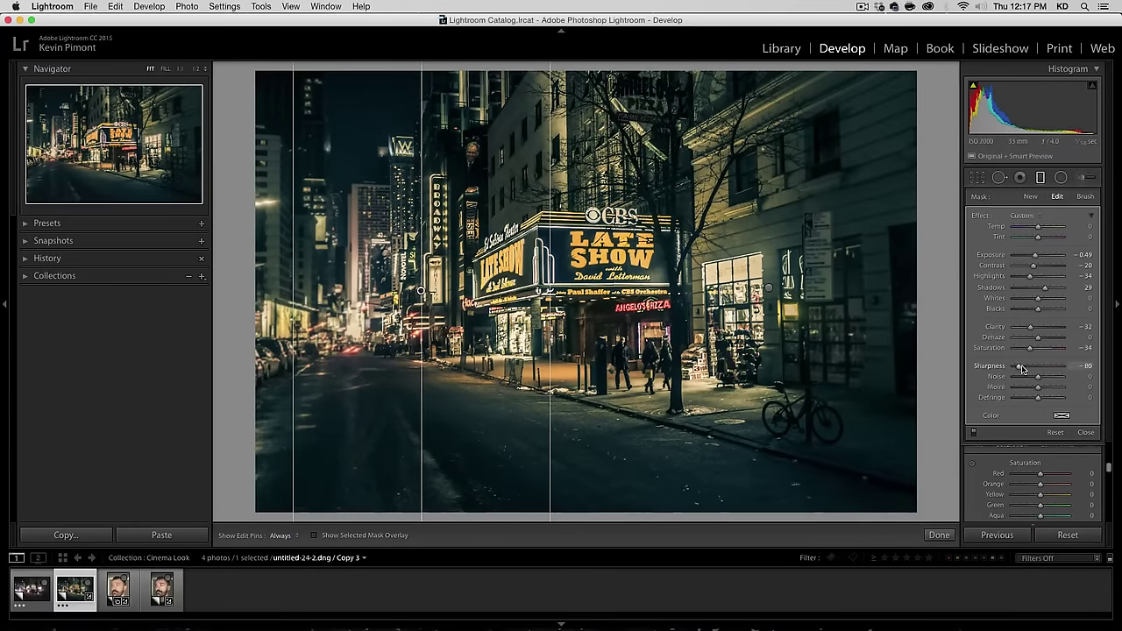
{"action": "left_click_drag", "start_coordinate": [1021, 368], "coordinate": [1026, 368]}
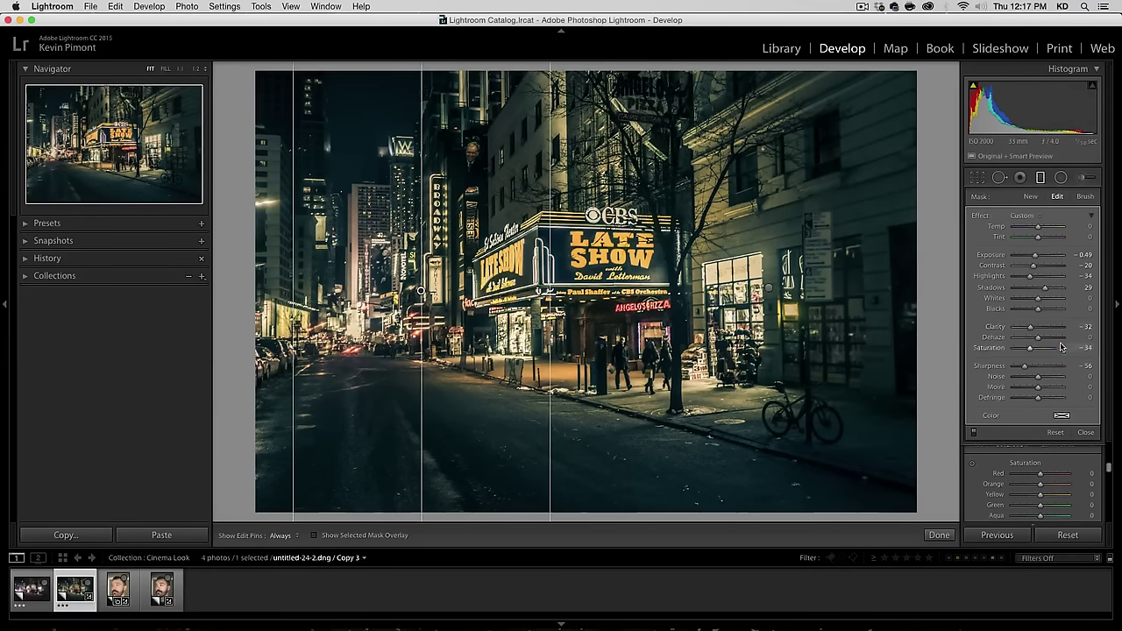
{"action": "left_click", "coordinate": [768, 287]}
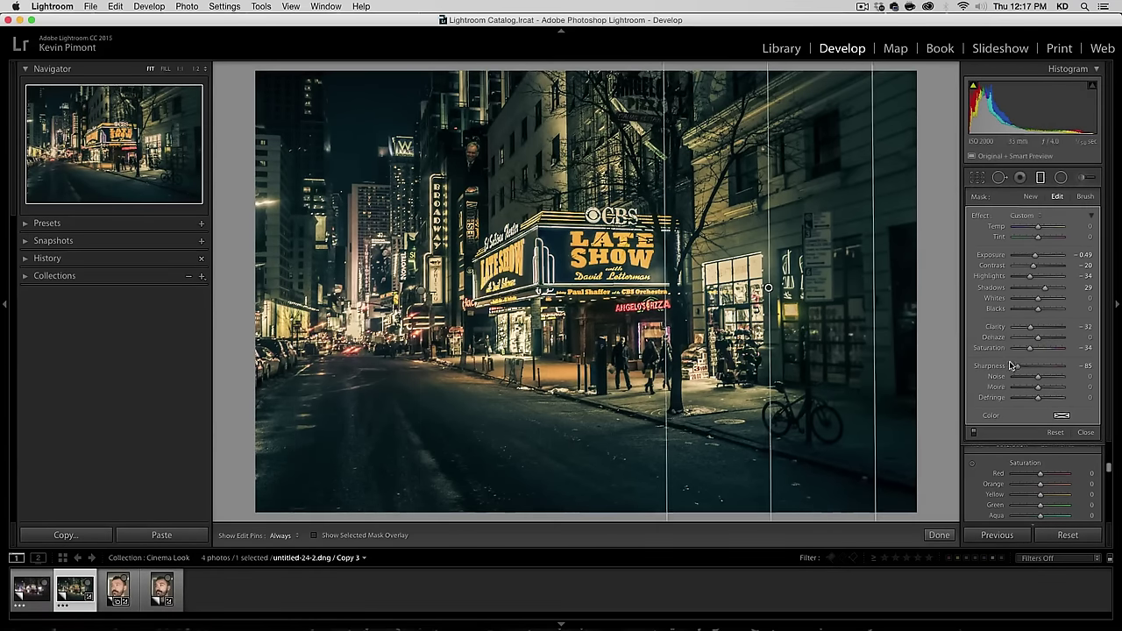
{"action": "left_click_drag", "start_coordinate": [1012, 365], "coordinate": [1026, 369]}
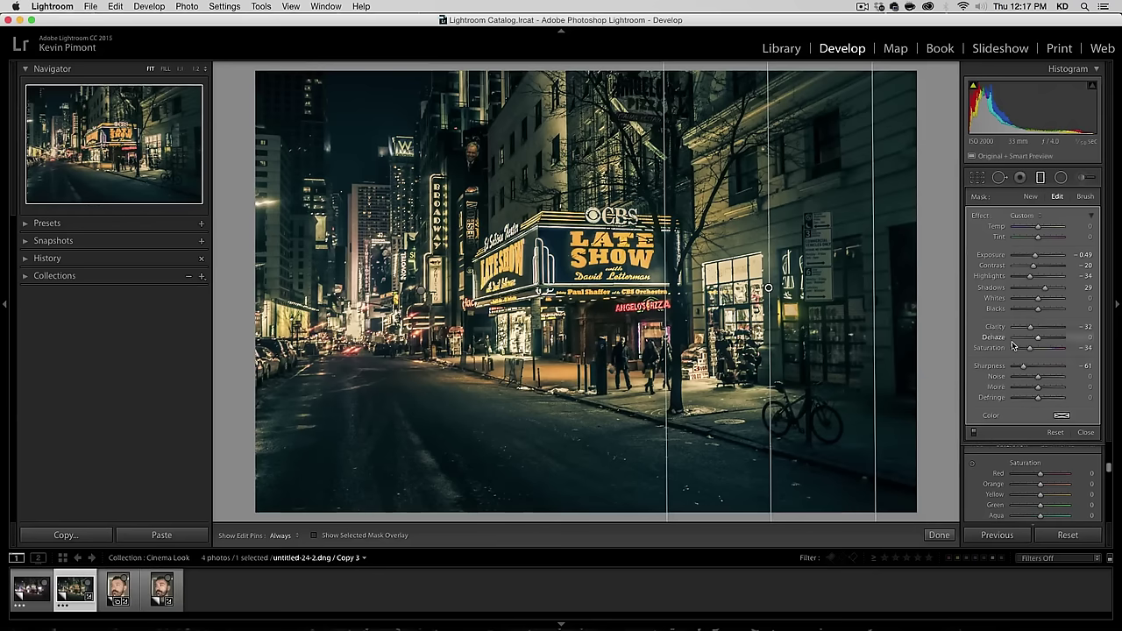
Draw an inverted radial filter ellipse around the Late Show theatre.
{"action": "left_click", "coordinate": [1061, 177]}
{"action": "mouse_move", "coordinate": [602, 298]}
{"action": "left_mouse_down"}
{"action": "mouse_move", "coordinate": [473, 147]}
{"action": "mouse_move", "coordinate": [401, 108]}
{"action": "mouse_move", "coordinate": [388, 87]}
{"action": "mouse_move", "coordinate": [588, 292]}
{"action": "left_mouse_up"}
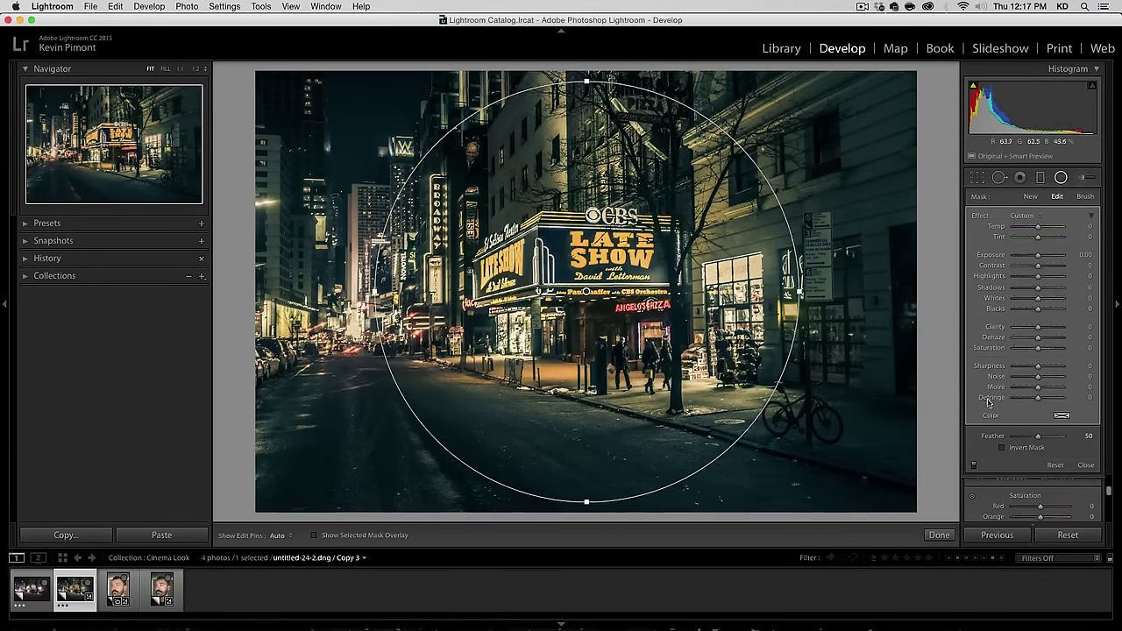
{"action": "left_click", "coordinate": [1017, 447]}
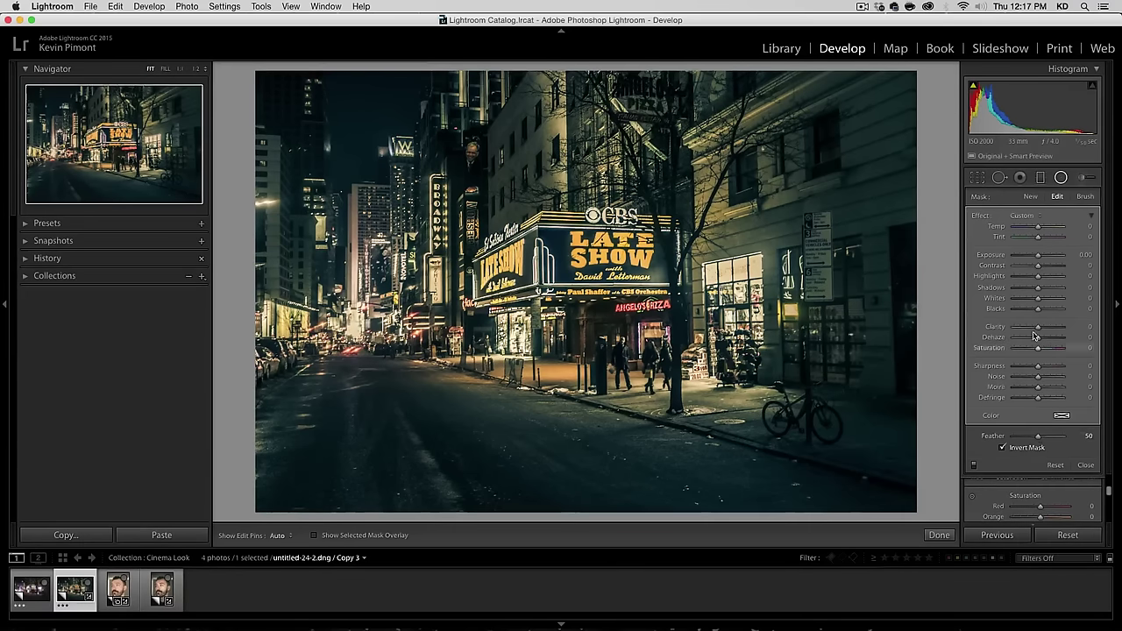
Set Clarity 44, Sharpness 61, Shadows 32, Highlights -22 outside it, and toggle the mask to compare.
{"action": "mouse_move", "coordinate": [1037, 327]}
{"action": "left_mouse_down"}
{"action": "mouse_move", "coordinate": [1059, 326]}
{"action": "mouse_move", "coordinate": [1049, 333]}
{"action": "left_mouse_up"}
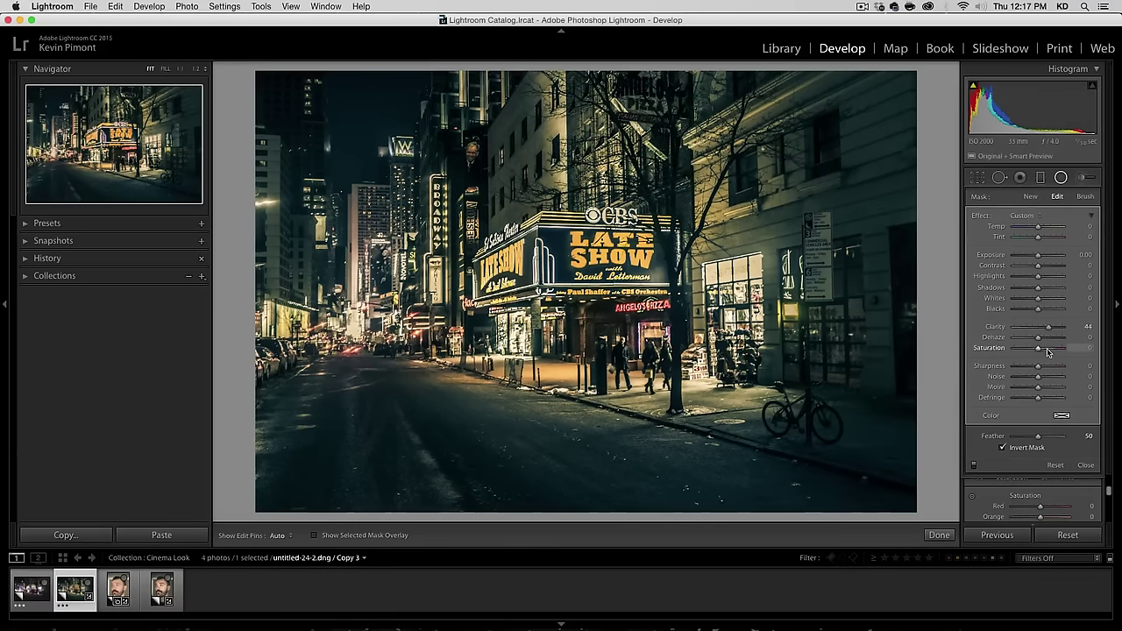
{"action": "left_click_drag", "start_coordinate": [1052, 368], "coordinate": [1055, 366]}
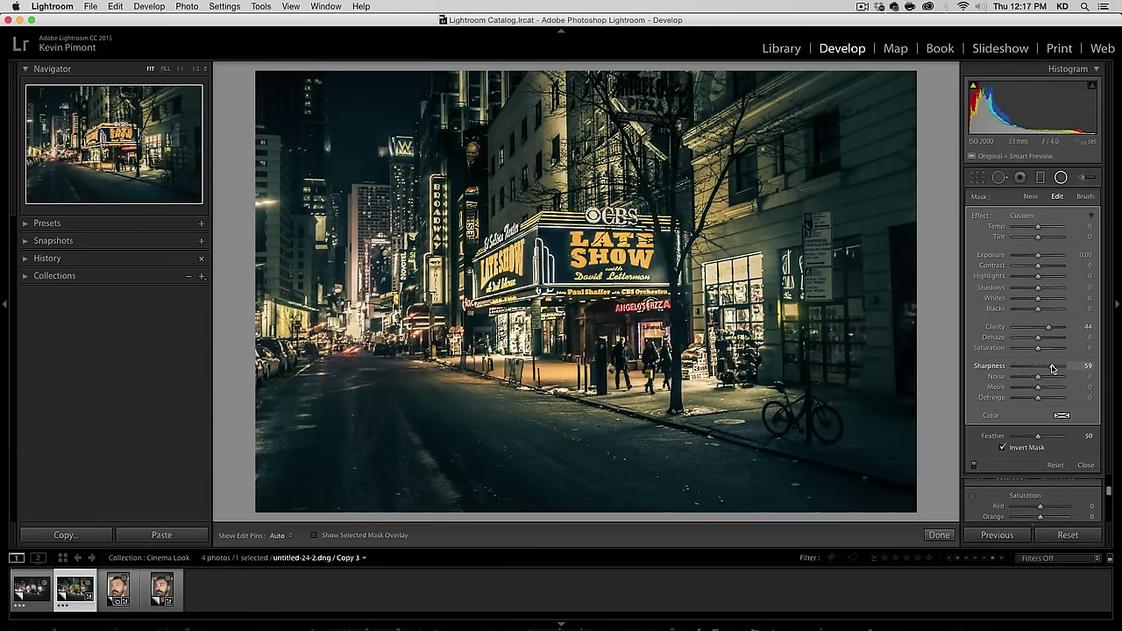
{"action": "left_click_drag", "start_coordinate": [1039, 287], "coordinate": [1033, 278]}
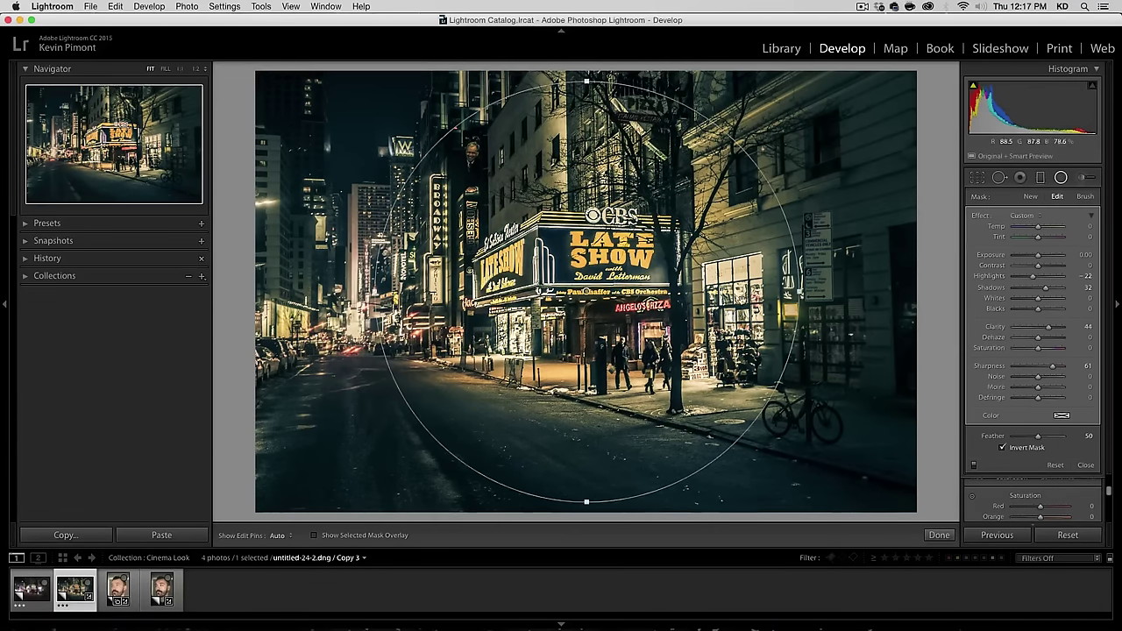
{"action": "left_click", "coordinate": [973, 466]}
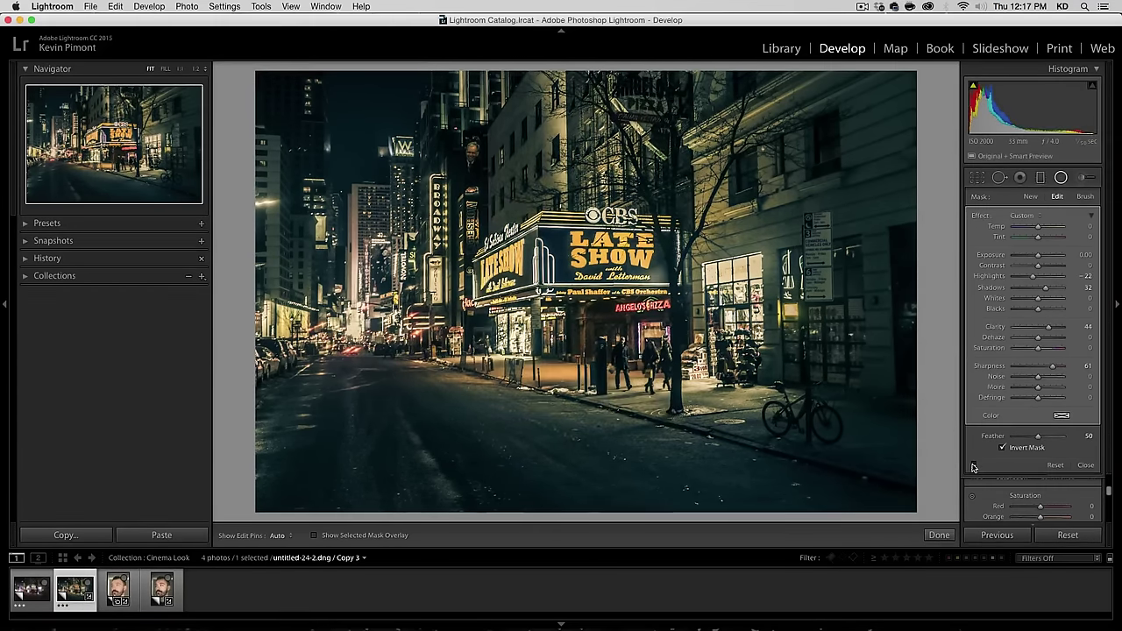
{"action": "left_click", "coordinate": [973, 465]}
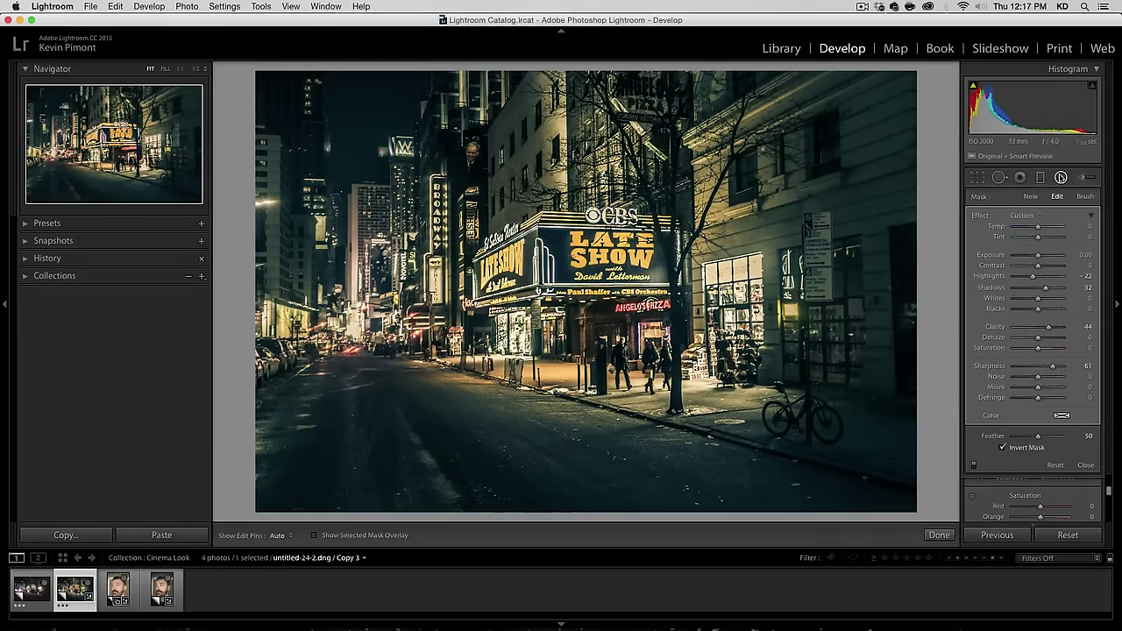
Give the street photo a -13 post-crop vignette.
{"action": "left_click", "coordinate": [1061, 177]}
{"action": "scroll", "coordinate": [1059, 330], "scroll_direction": "down", "scroll_amount": 15}
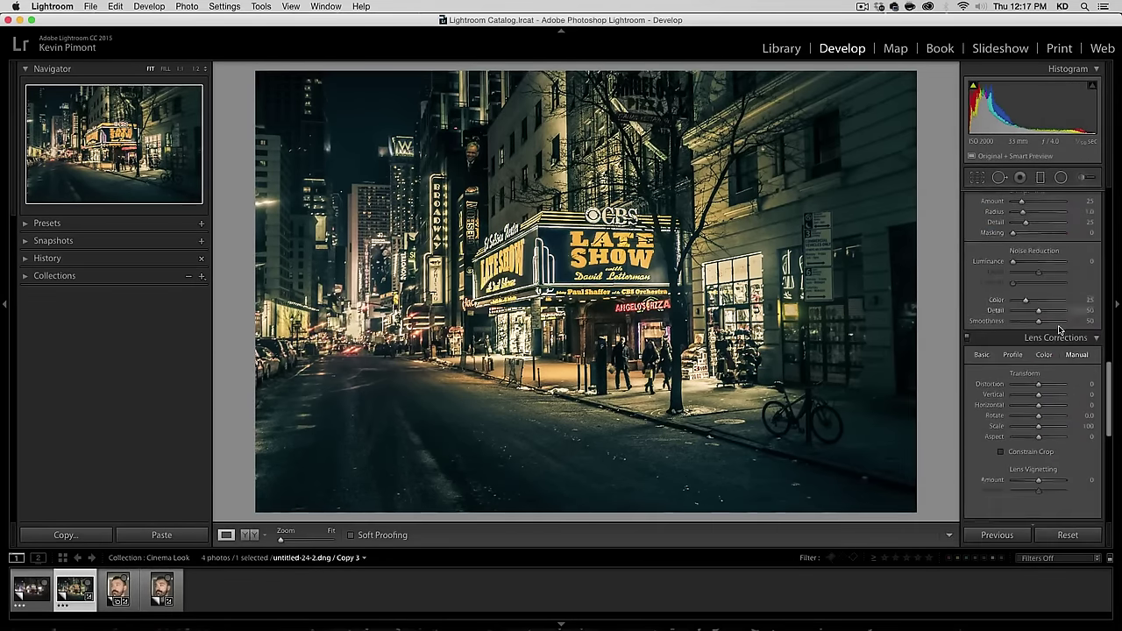
{"action": "scroll", "coordinate": [1059, 331], "scroll_direction": "down", "scroll_amount": 5}
{"action": "scroll", "coordinate": [1059, 330], "scroll_direction": "down", "scroll_amount": 2}
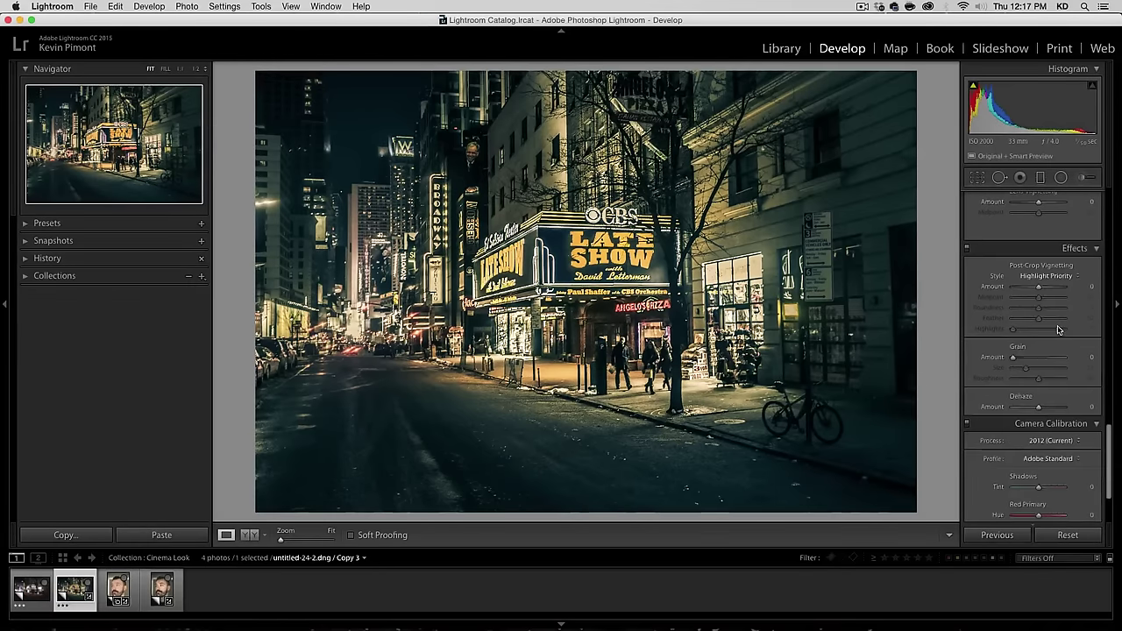
{"action": "left_click", "coordinate": [1034, 287]}
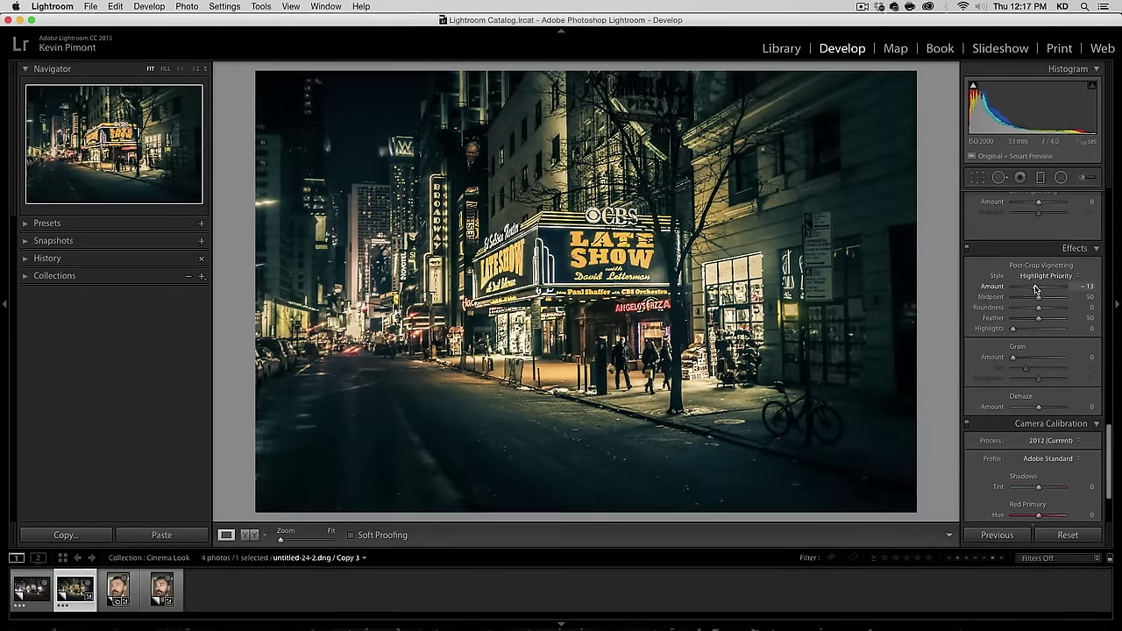
Give the portrait a -29 post-crop vignette, then return to the street photo.
{"action": "left_click", "coordinate": [176, 587]}
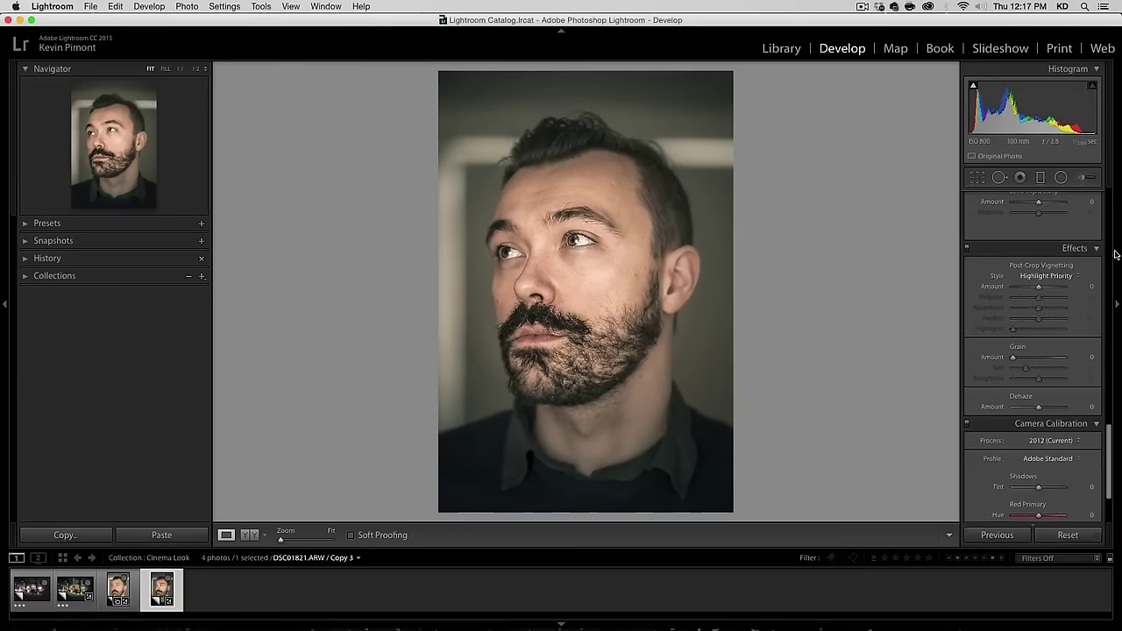
{"action": "scroll", "coordinate": [1078, 283], "scroll_direction": "down", "scroll_amount": 5}
{"action": "scroll", "coordinate": [1079, 283], "scroll_direction": "up", "scroll_amount": 7}
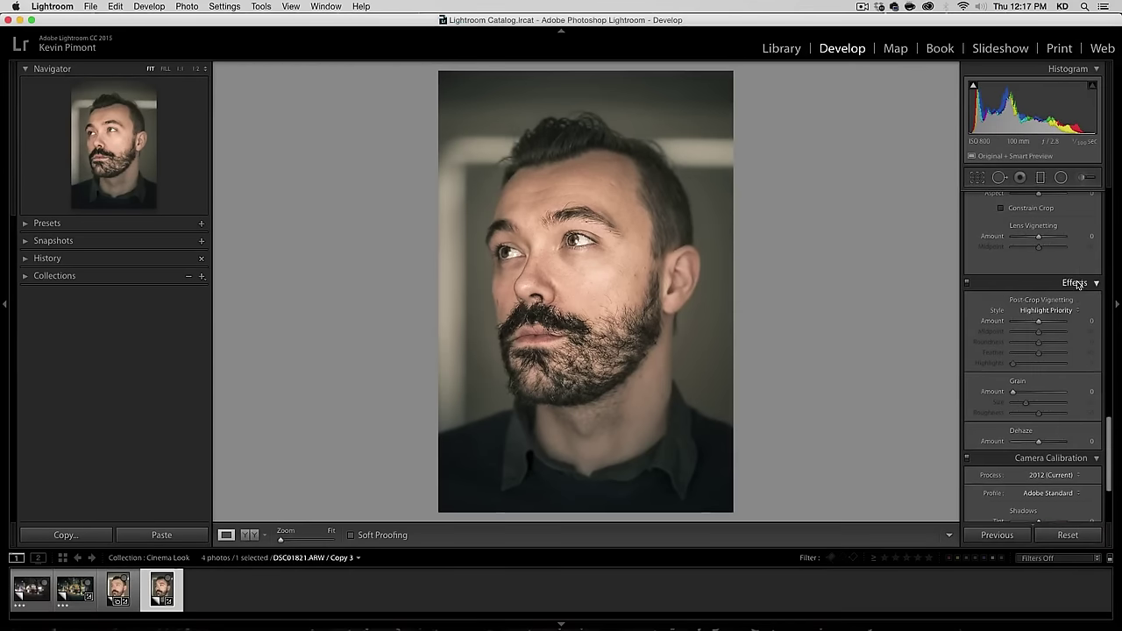
{"action": "left_click", "coordinate": [1034, 322]}
{"action": "left_click_drag", "start_coordinate": [1035, 322], "coordinate": [1030, 323]}
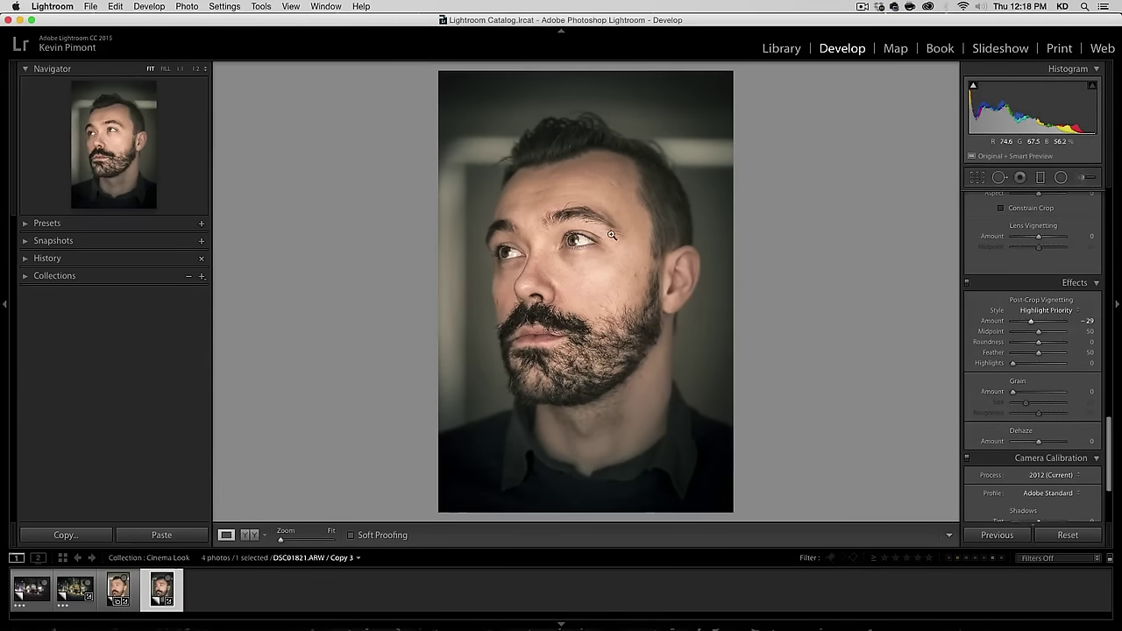
{"action": "left_click", "coordinate": [74, 589]}
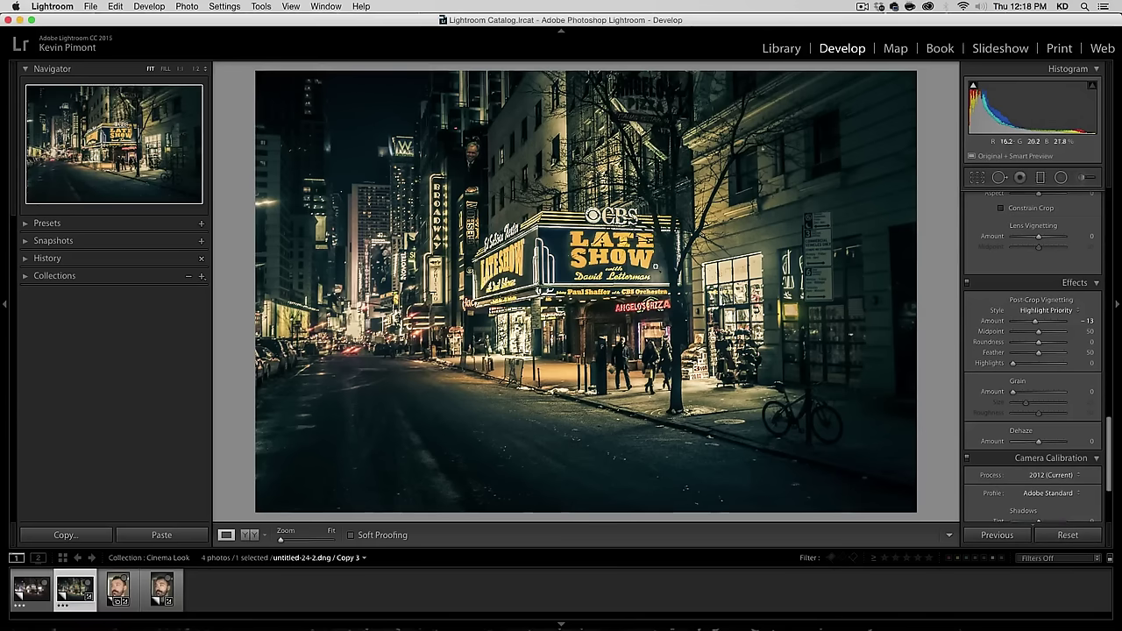
Change the split-toning highlights to hue 42 and saturation 65, and raise Balance to +36.
{"action": "scroll", "coordinate": [1006, 426], "scroll_direction": "down", "scroll_amount": 2}
{"action": "scroll", "coordinate": [1006, 425], "scroll_direction": "up", "scroll_amount": 10}
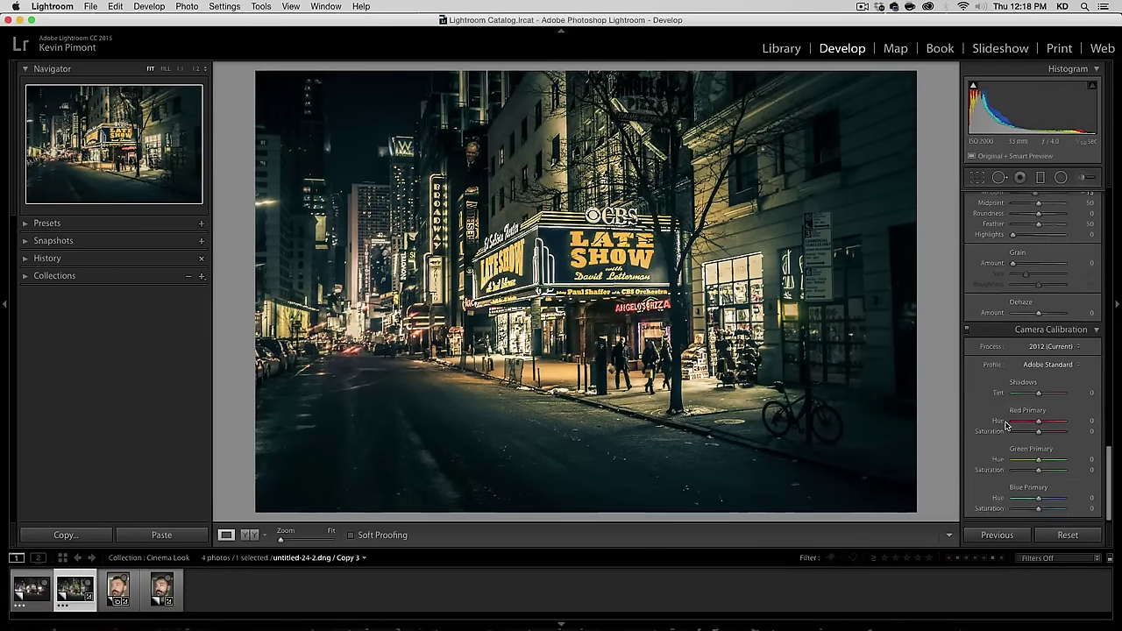
{"action": "scroll", "coordinate": [1006, 425], "scroll_direction": "up", "scroll_amount": 4}
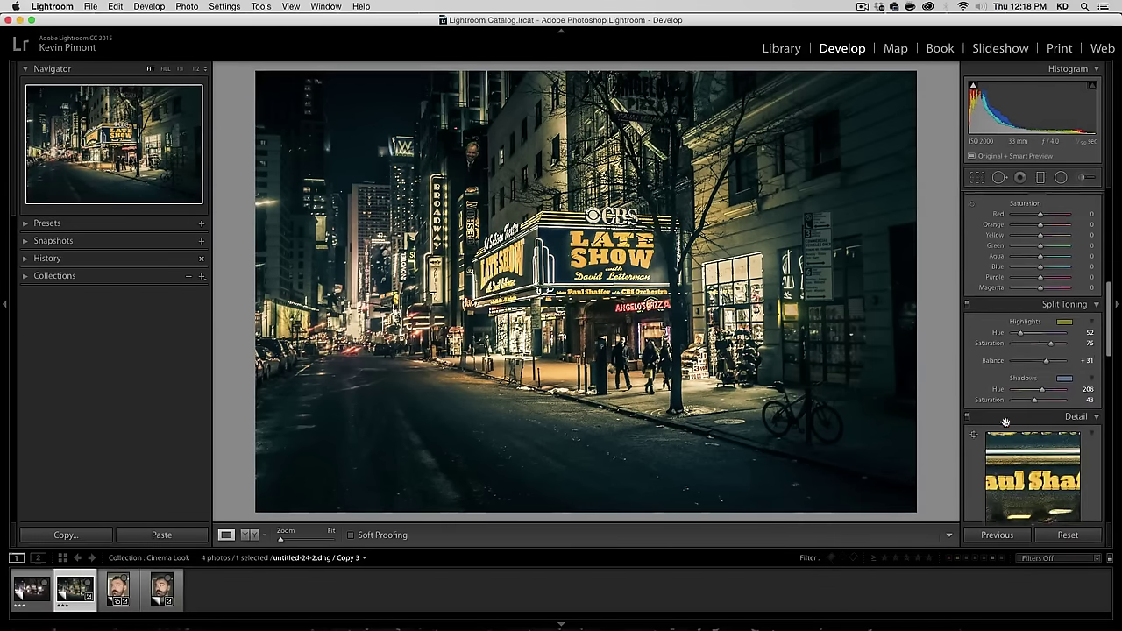
{"action": "left_click", "coordinate": [1065, 333]}
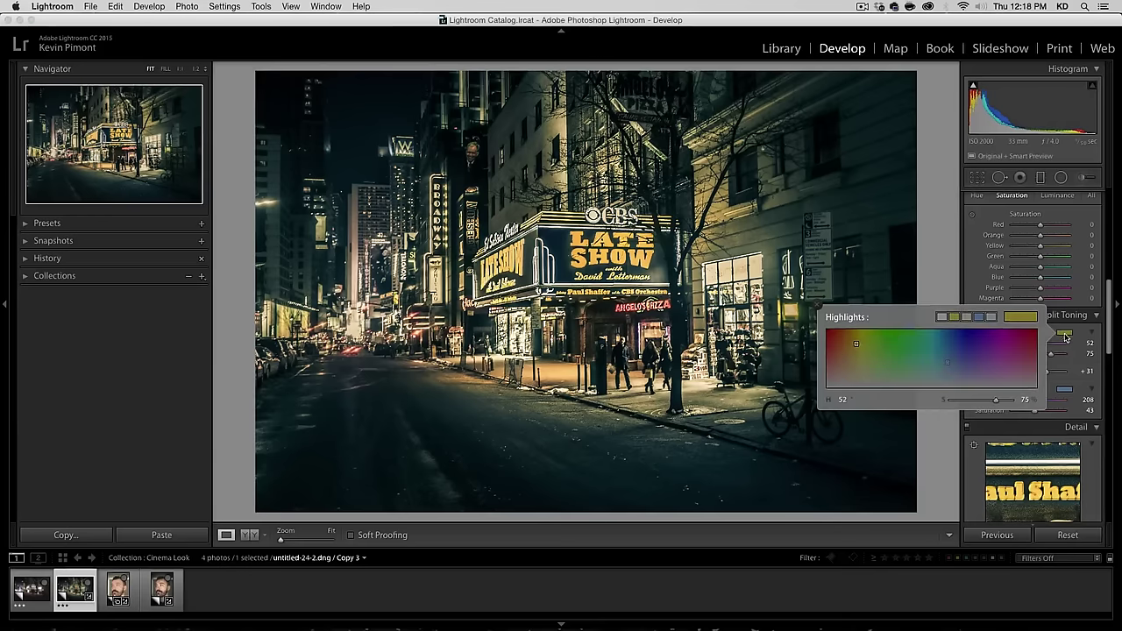
{"action": "left_click", "coordinate": [852, 342]}
{"action": "left_click_drag", "start_coordinate": [852, 343], "coordinate": [851, 343]}
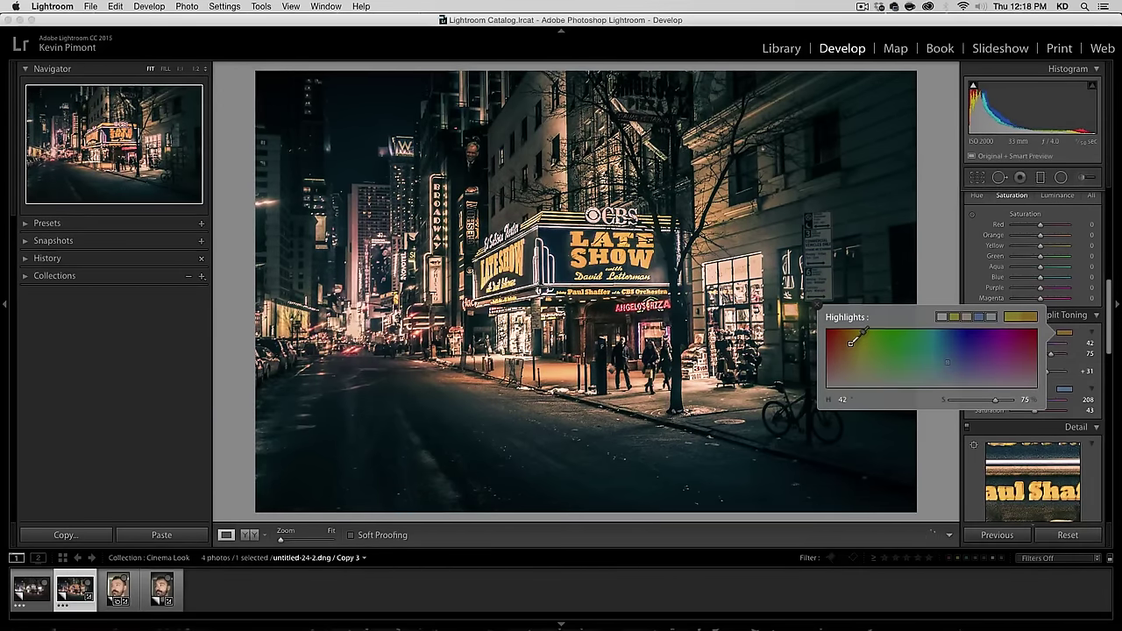
{"action": "left_click_drag", "start_coordinate": [994, 401], "coordinate": [990, 402]}
{"action": "left_click", "coordinate": [1079, 374]}
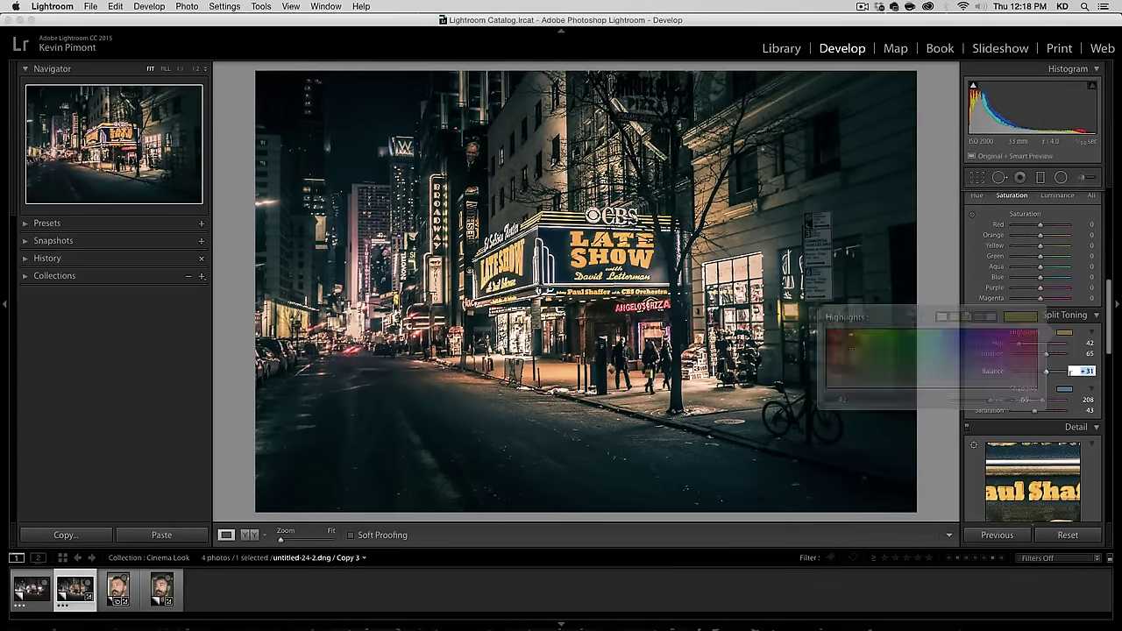
{"action": "left_click_drag", "start_coordinate": [1046, 374], "coordinate": [1045, 374]}
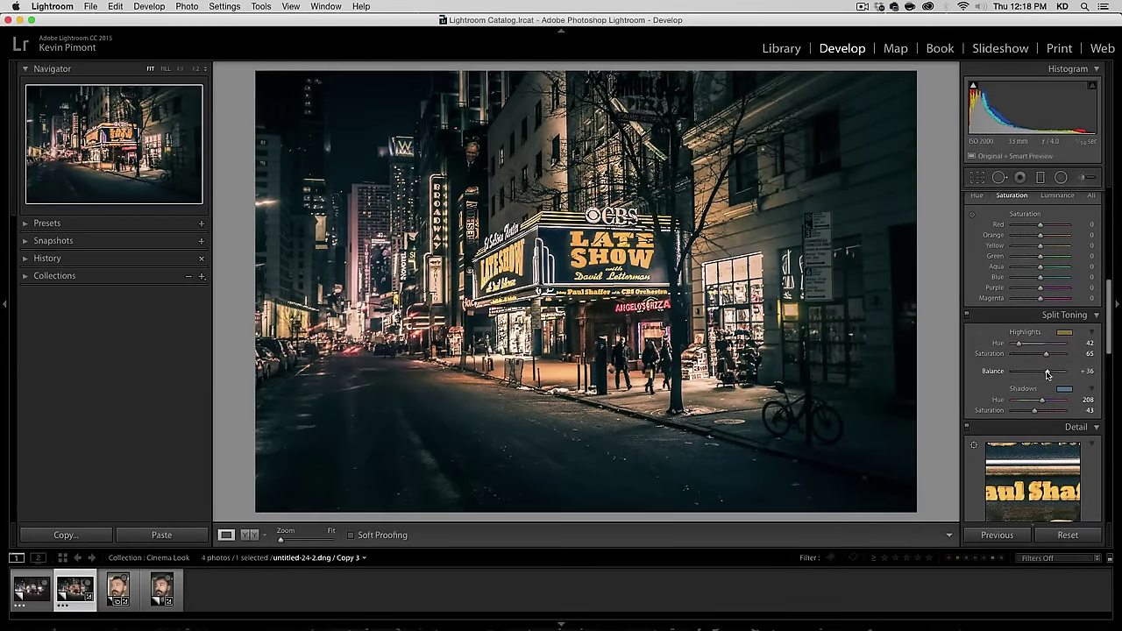
{"action": "left_click", "coordinate": [39, 579]}
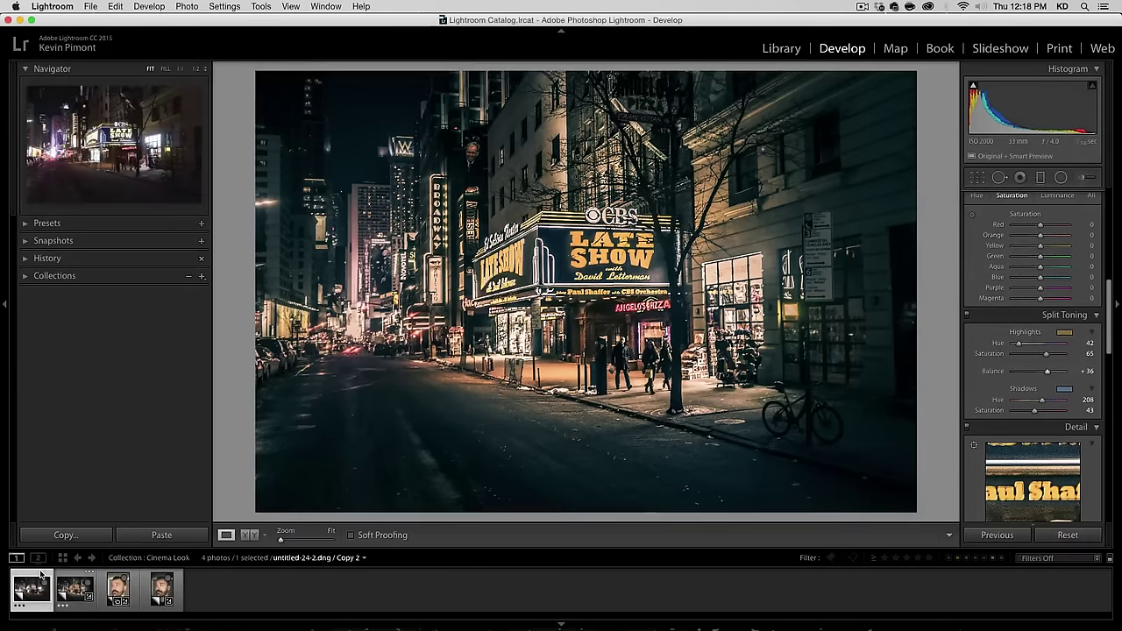
{"action": "left_click", "coordinate": [75, 579]}
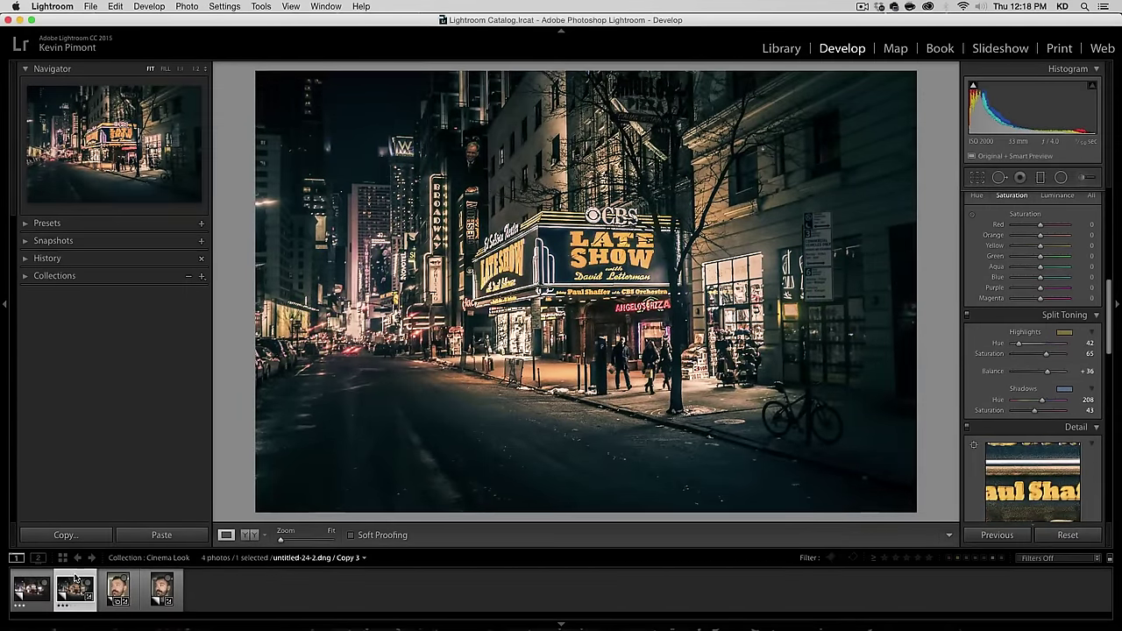
{"action": "left_click", "coordinate": [49, 579]}
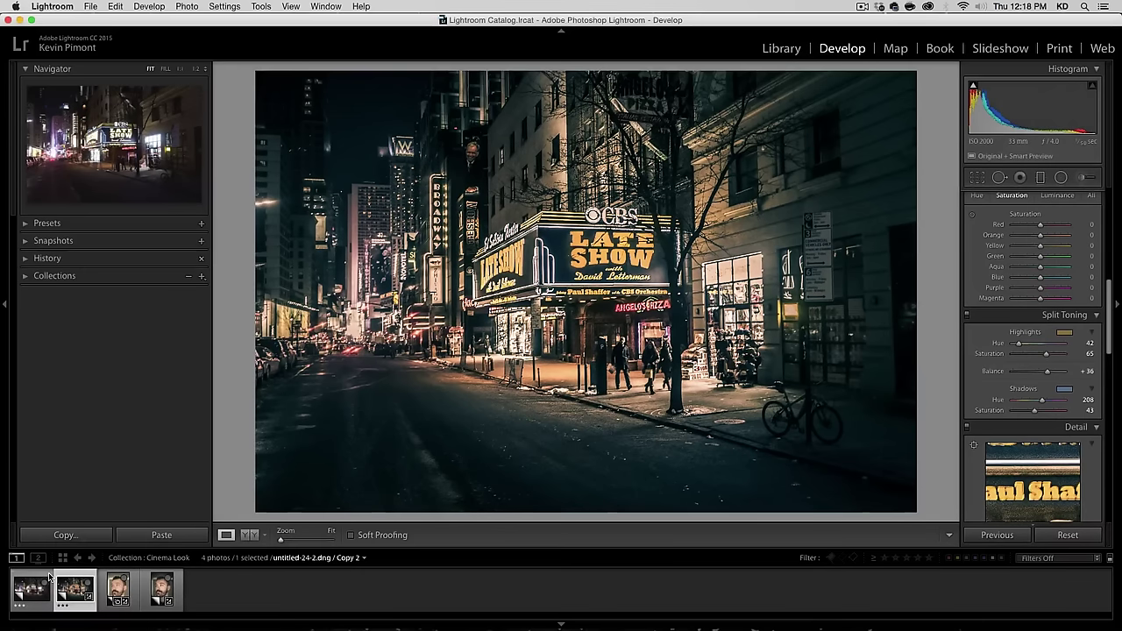
{"action": "left_click", "coordinate": [48, 578]}
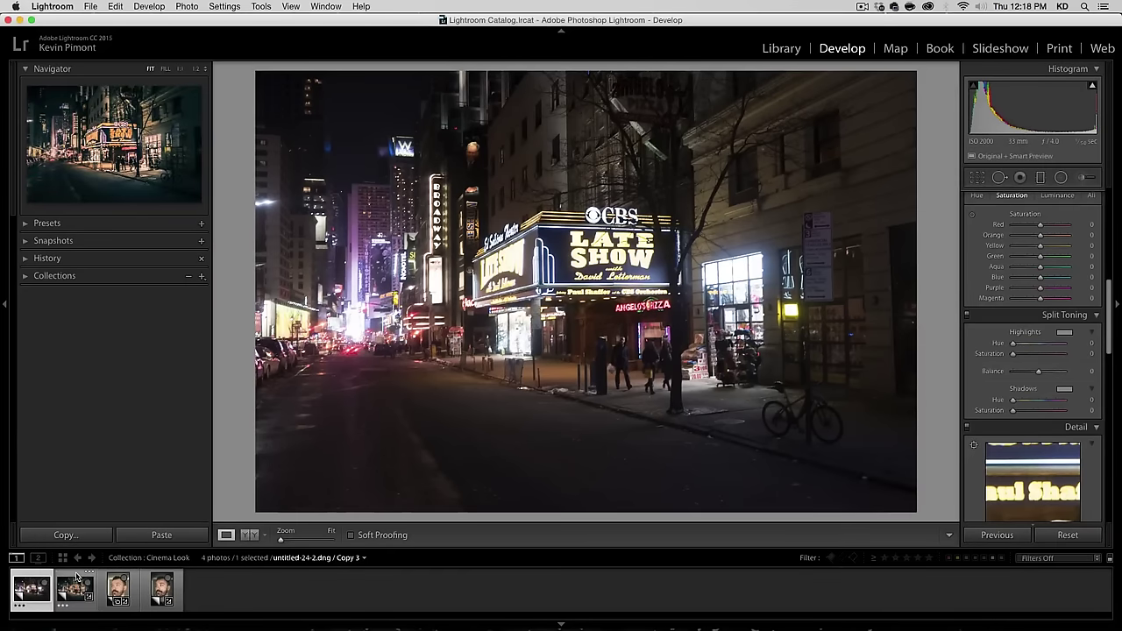
{"action": "left_click", "coordinate": [77, 577]}
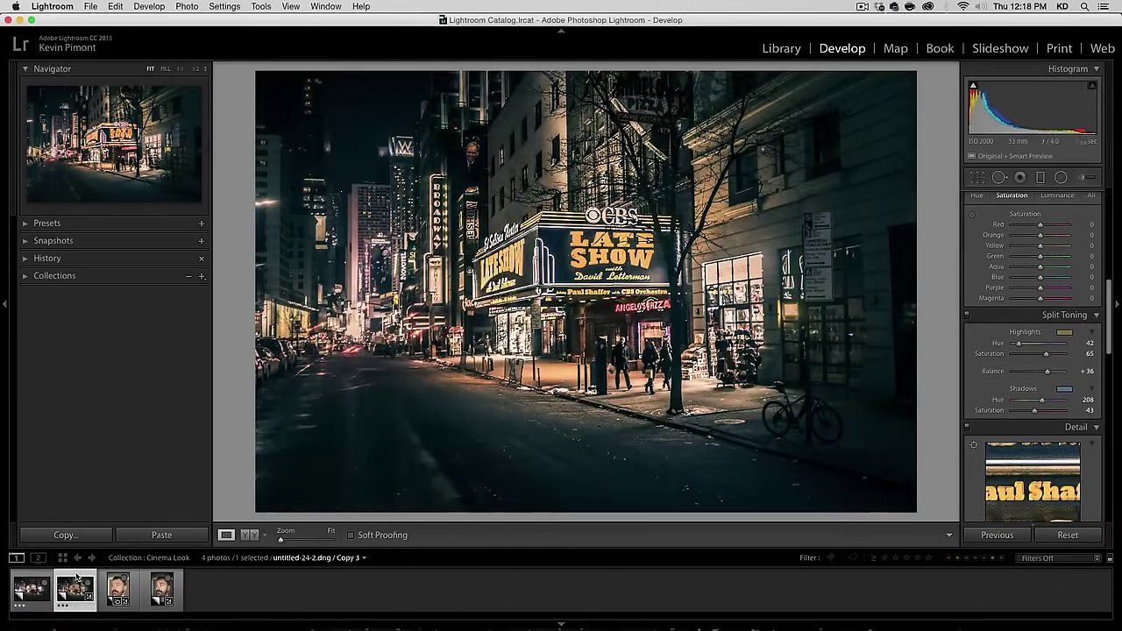
{"action": "left_click", "coordinate": [44, 578]}
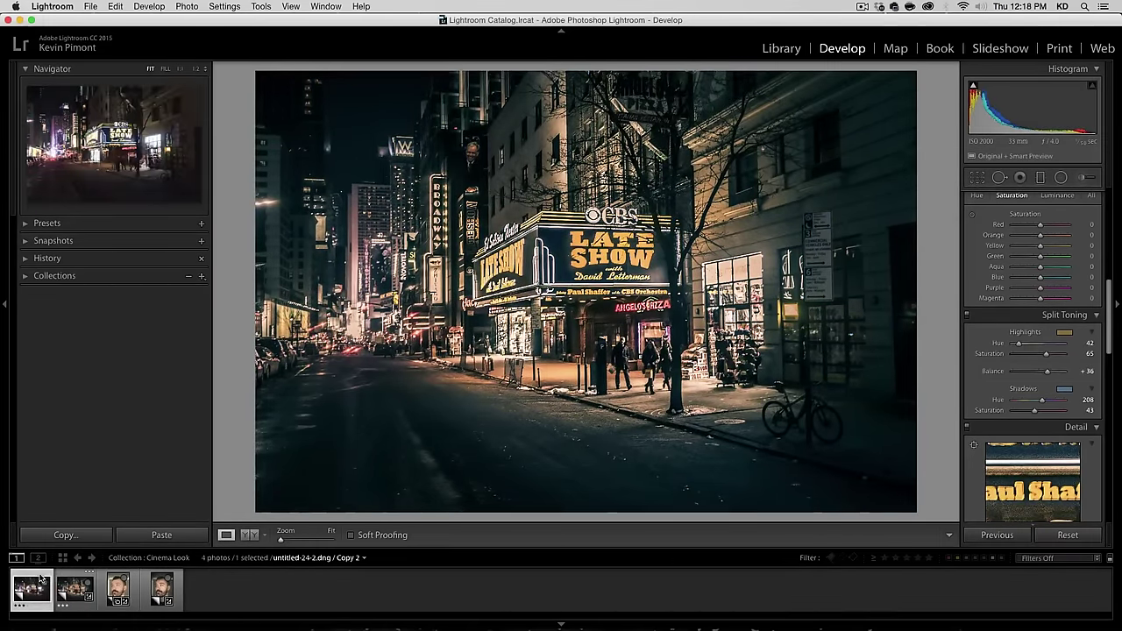
{"action": "left_click", "coordinate": [64, 577]}
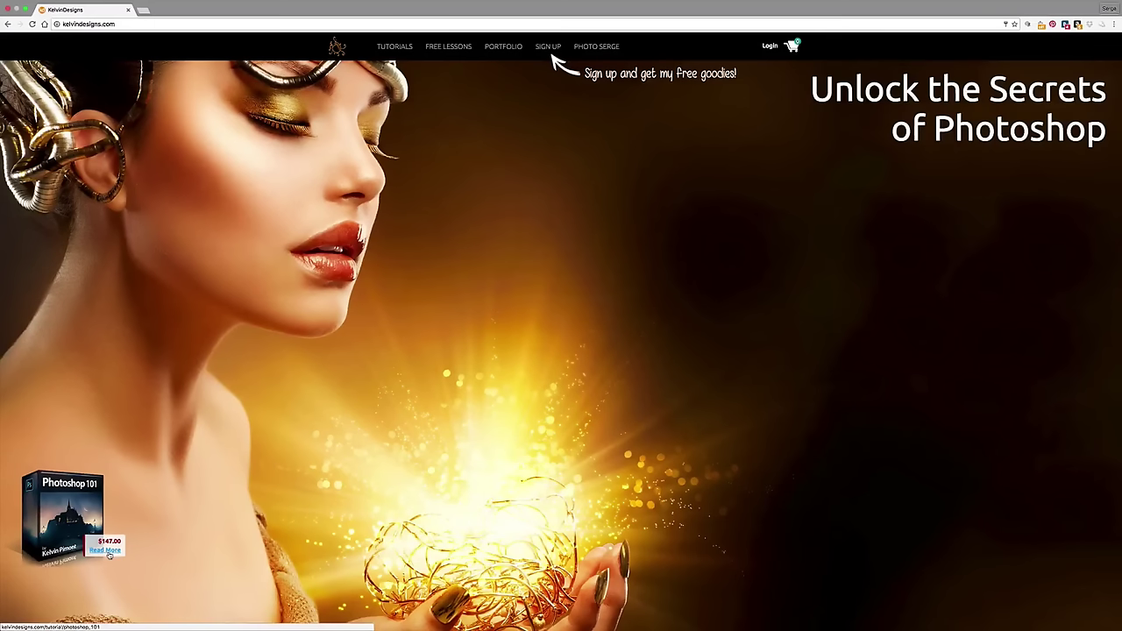
From Tutorials, open the Photoshop 101 course page and enlarge its NYC Before image.
{"action": "left_click", "coordinate": [388, 49]}
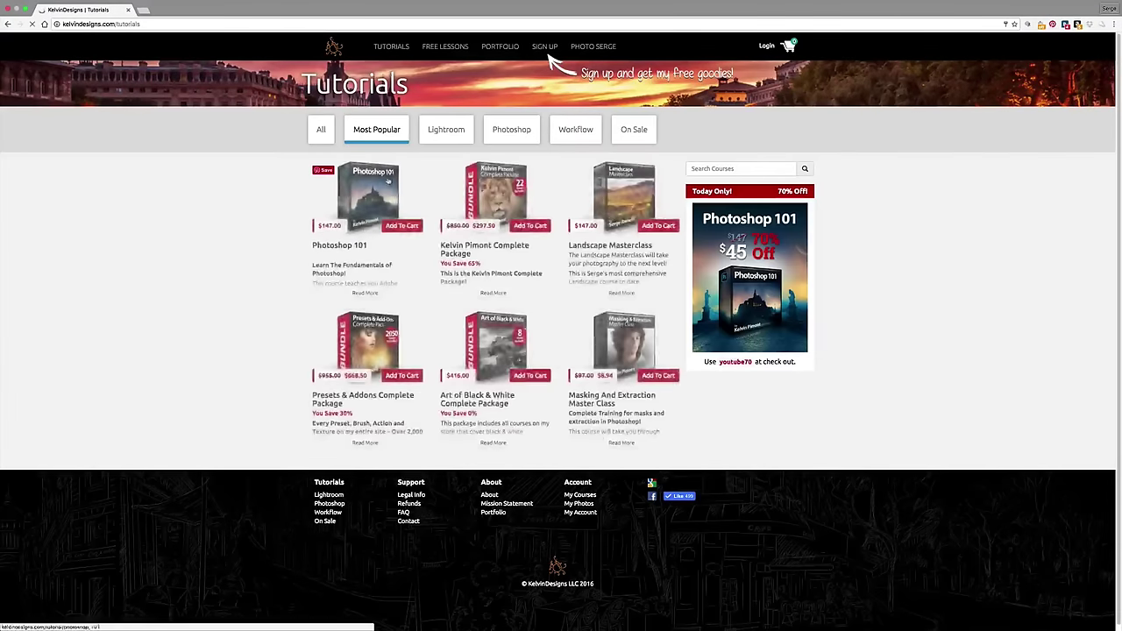
{"action": "left_click", "coordinate": [381, 195]}
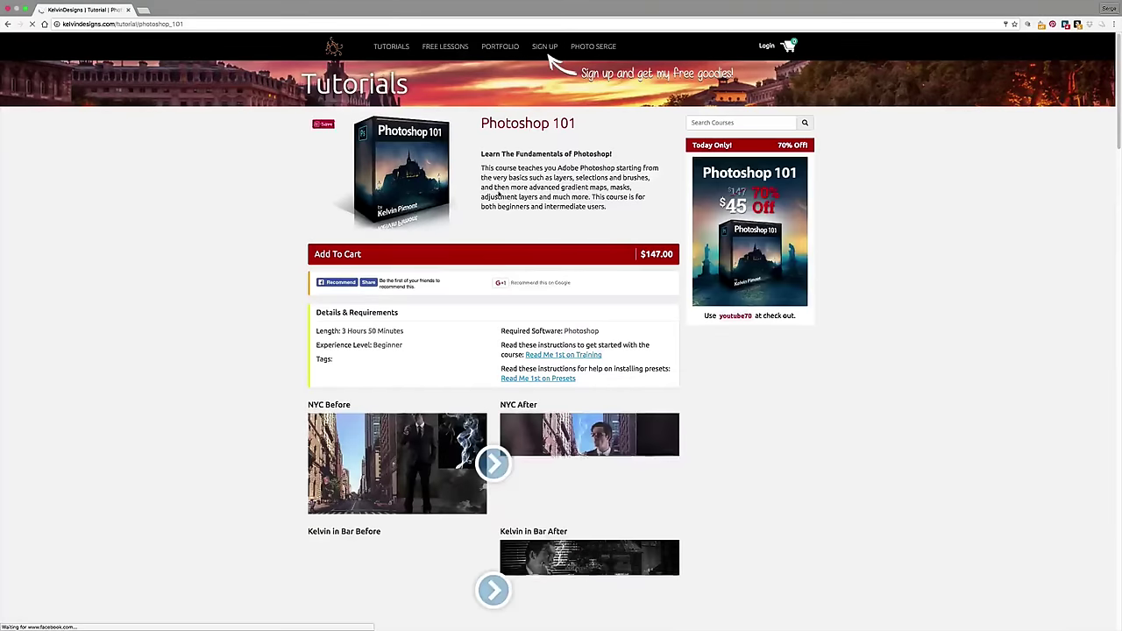
{"action": "scroll", "coordinate": [666, 402], "scroll_direction": "down", "scroll_amount": 2}
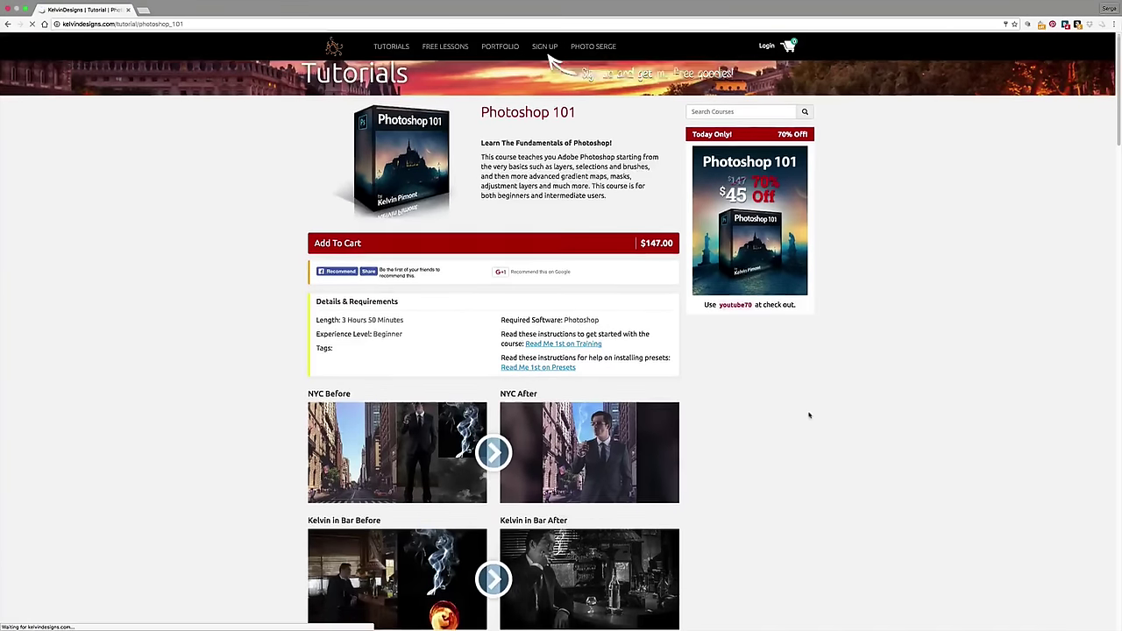
{"action": "left_click", "coordinate": [452, 419]}
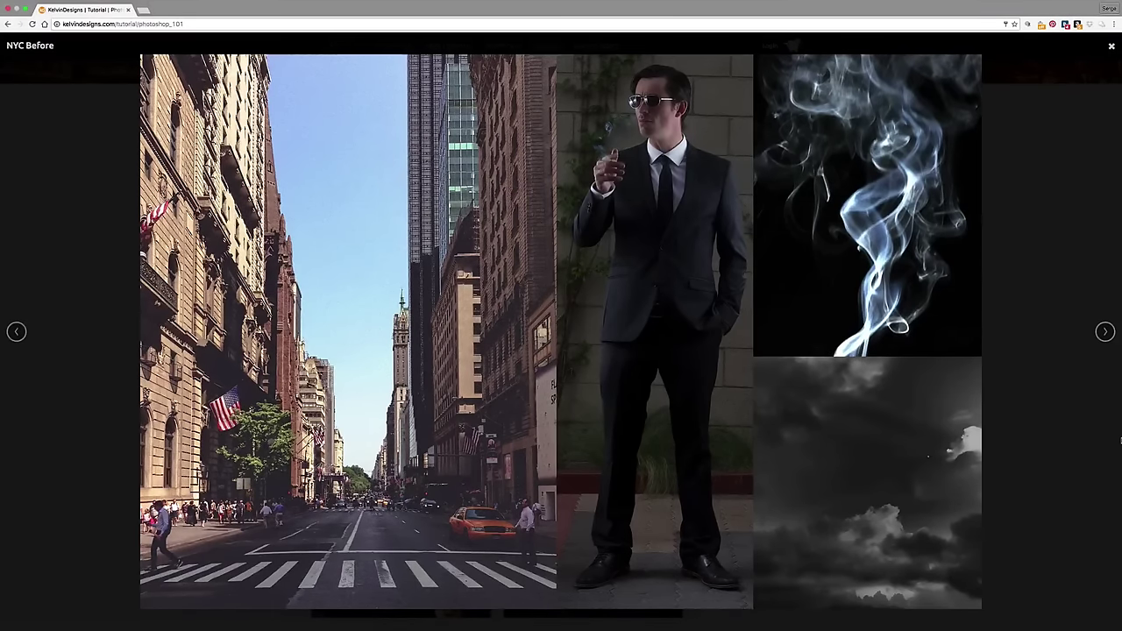
Advance through NYC After, Kelvin in Bar, Glasses, Bone and Mont Saint Michel to Church Before.
{"action": "key", "text": "Right"}
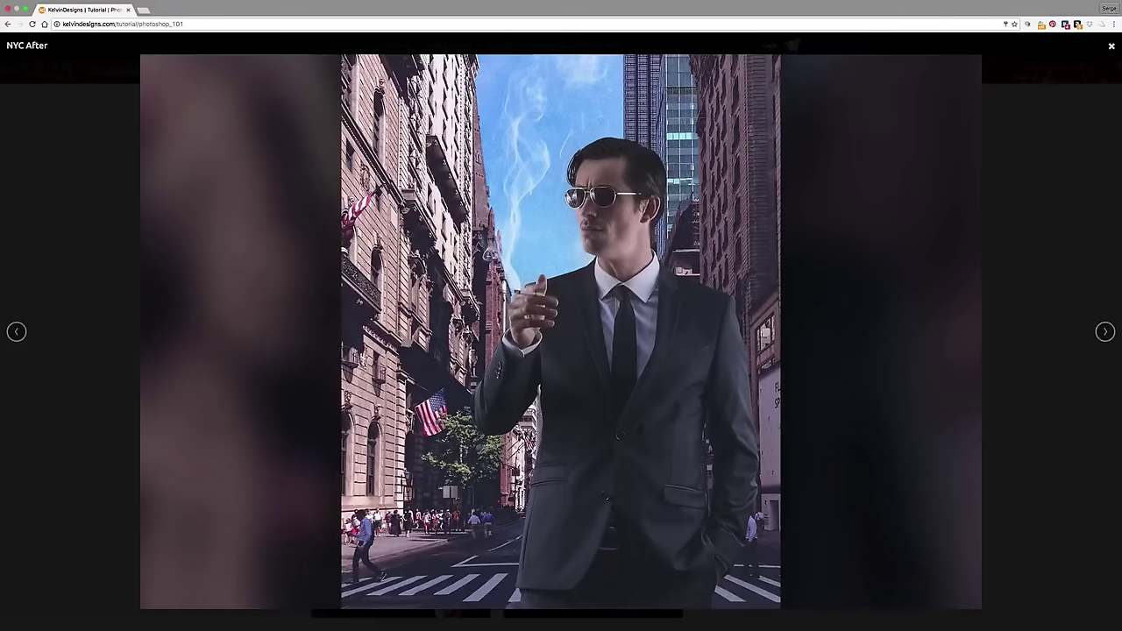
{"action": "key", "text": "Right"}
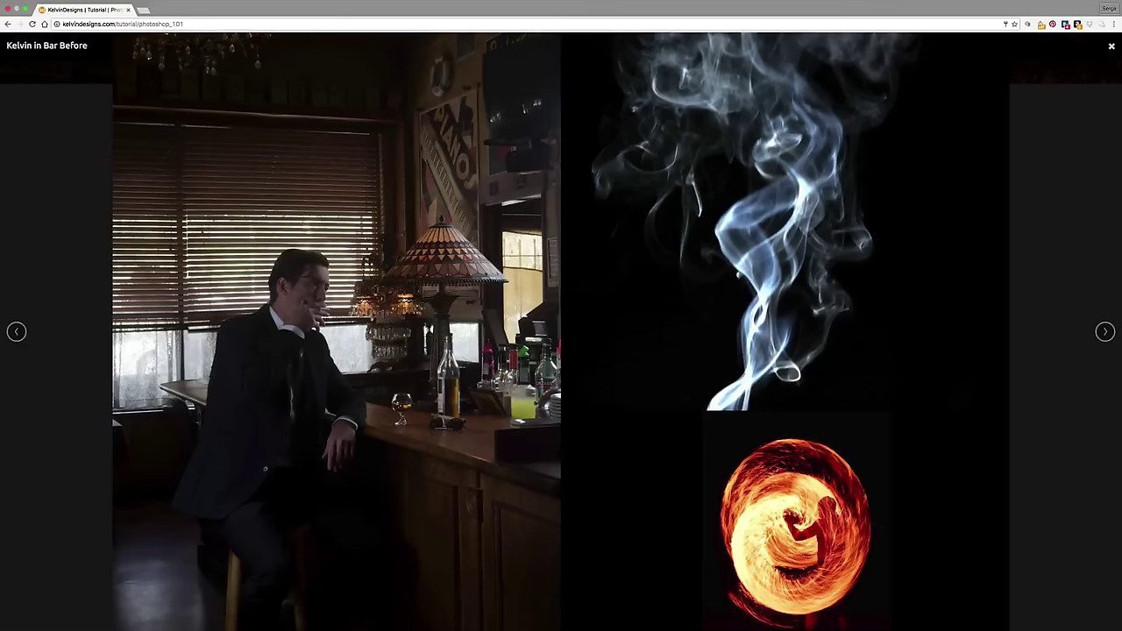
{"action": "key", "text": "Right"}
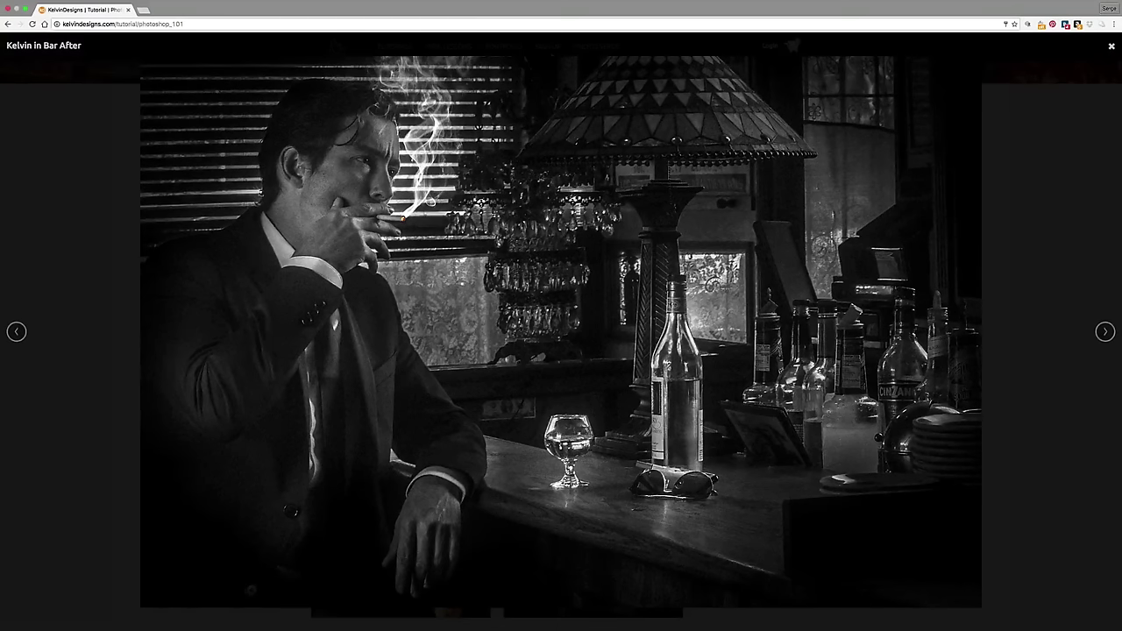
{"action": "key", "text": "Right"}
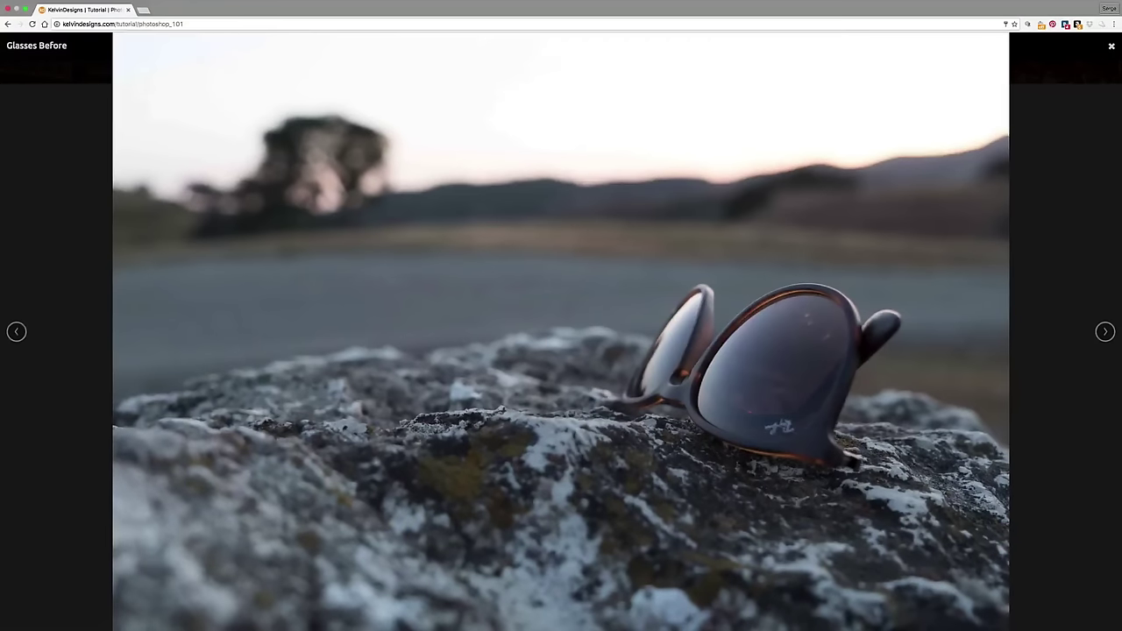
{"action": "key", "text": "Right"}
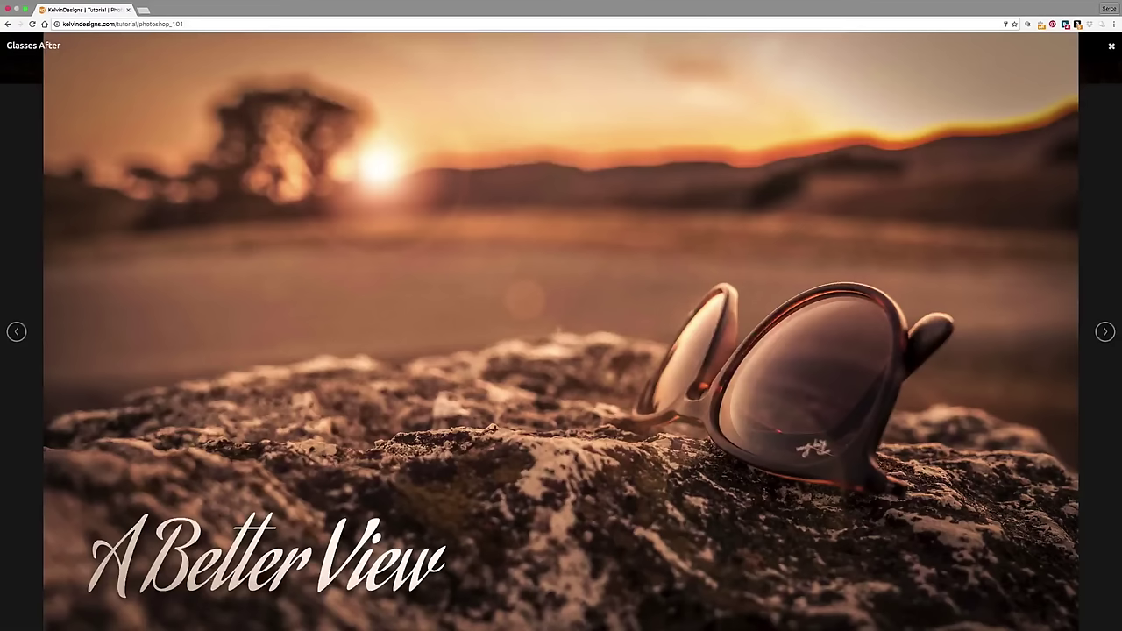
{"action": "key", "text": "Right"}
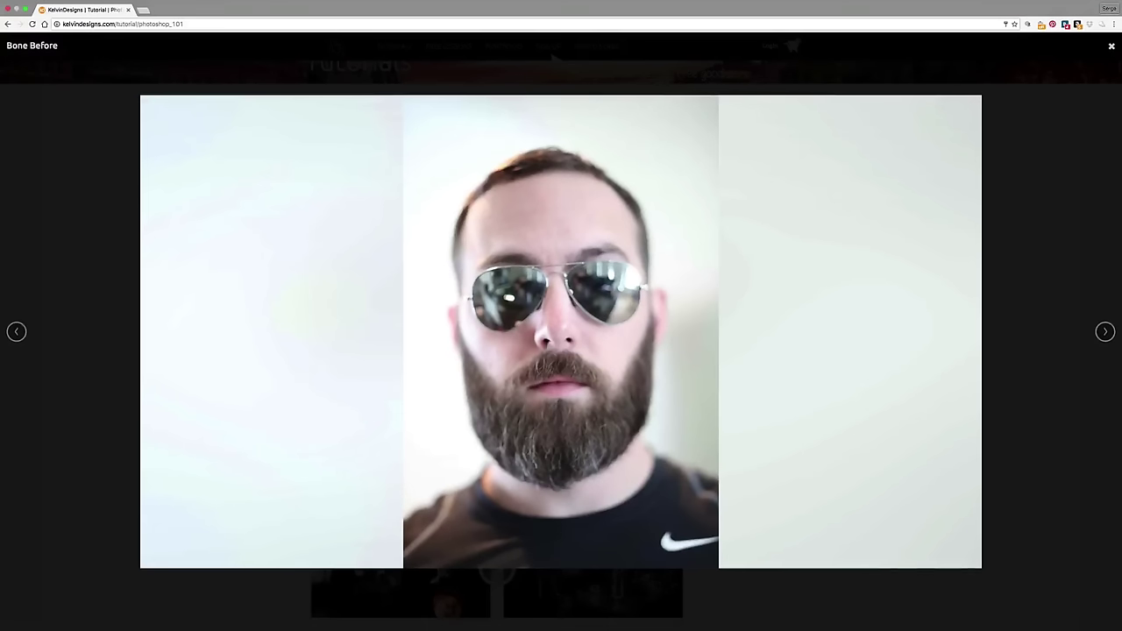
{"action": "key", "text": "Right"}
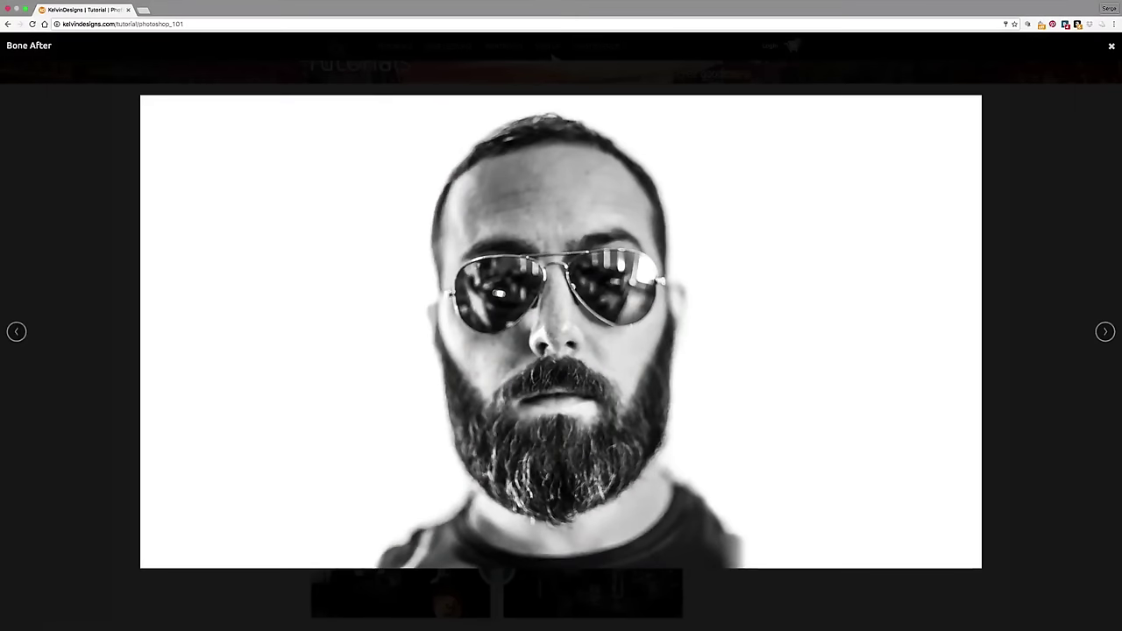
{"action": "key", "text": "Right"}
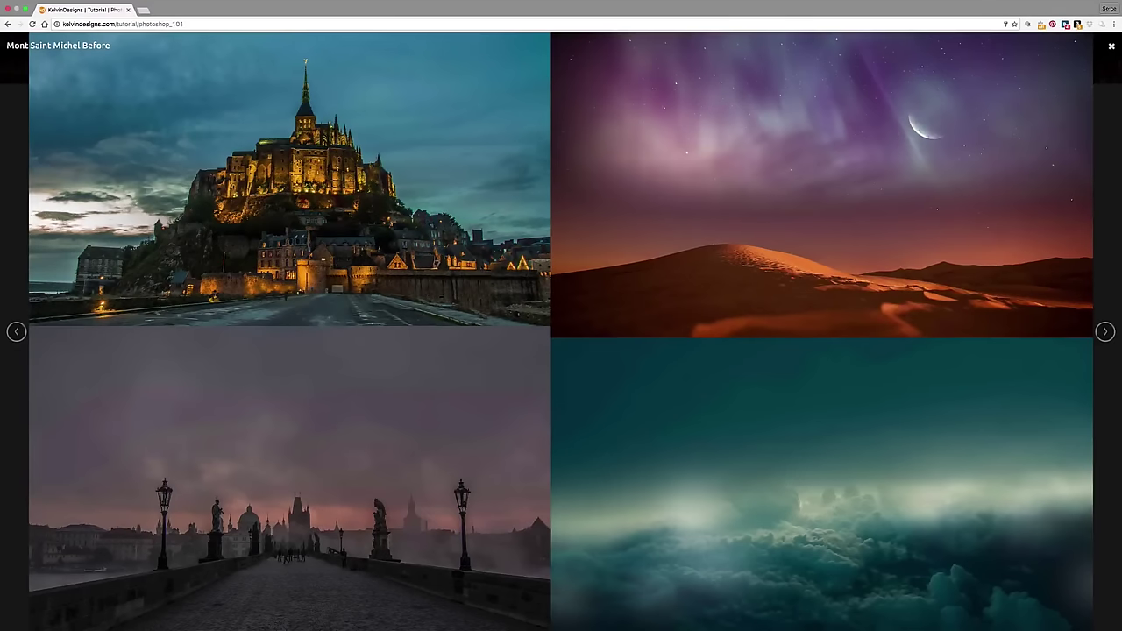
{"action": "key", "text": "Right"}
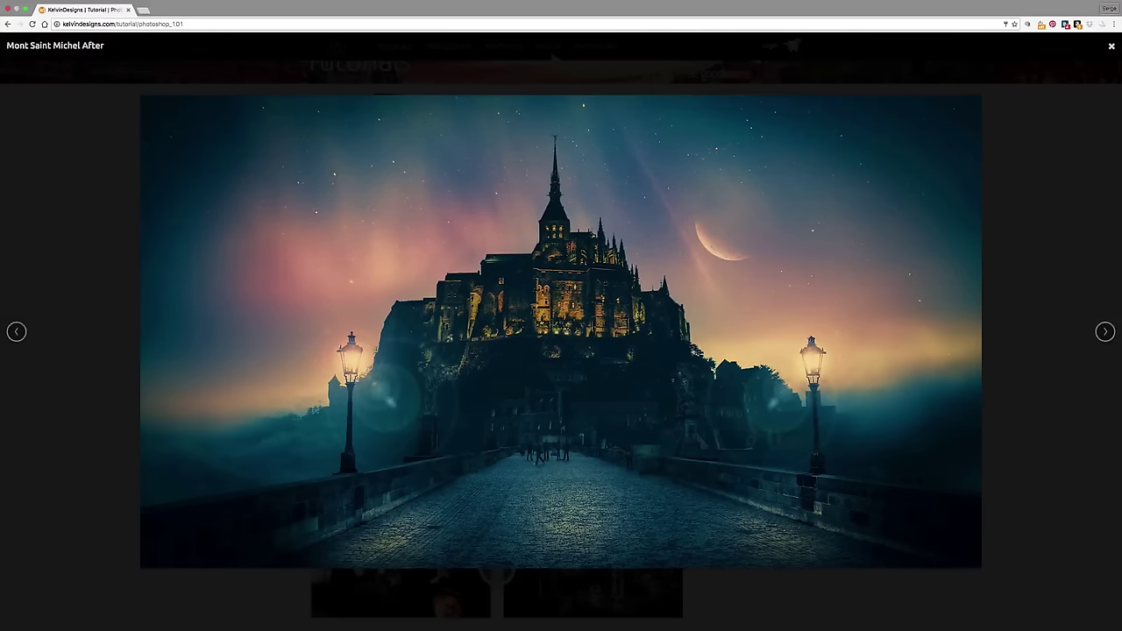
{"action": "key", "text": "Right"}
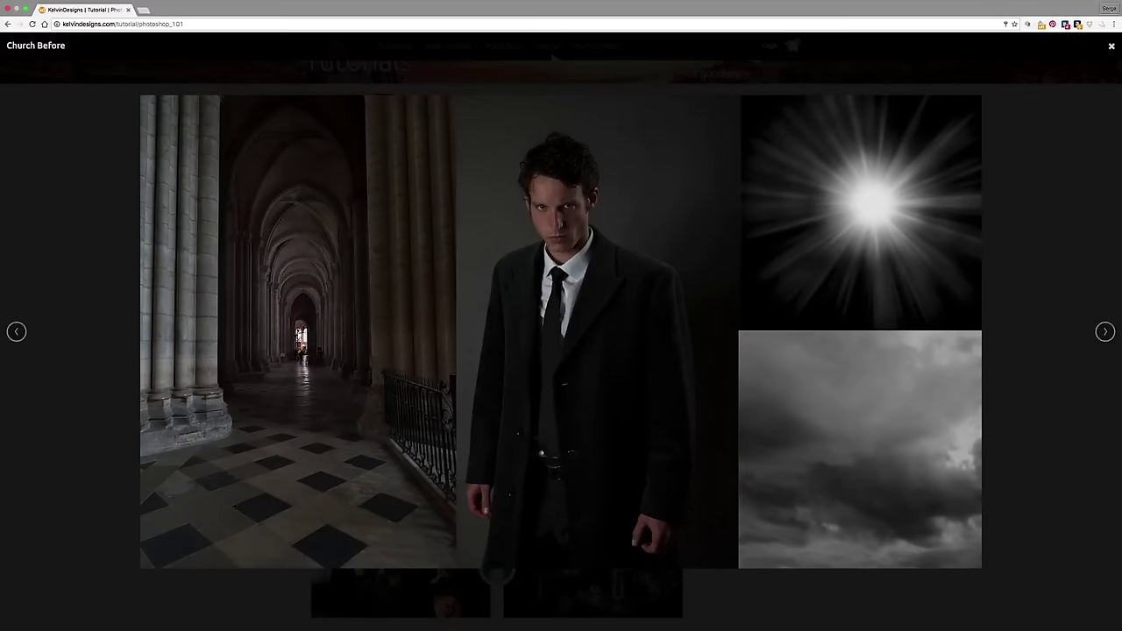
Step through the Church After, Ansel Before/After and Sequoia Before/After examples to John Before.
{"action": "key", "text": "Right"}
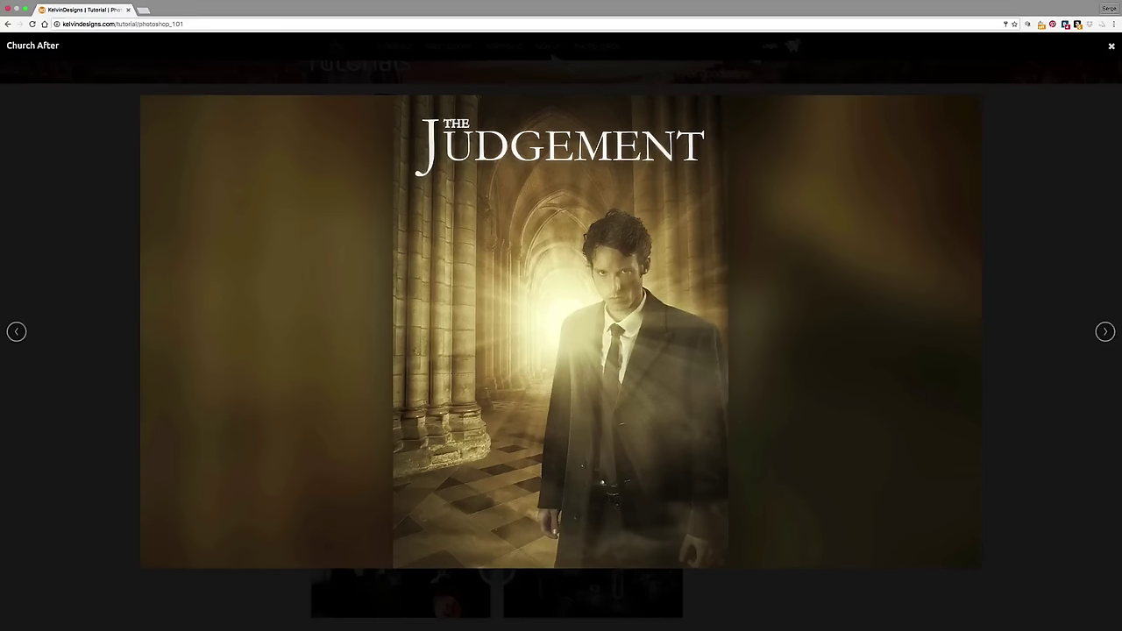
{"action": "key", "text": "Right"}
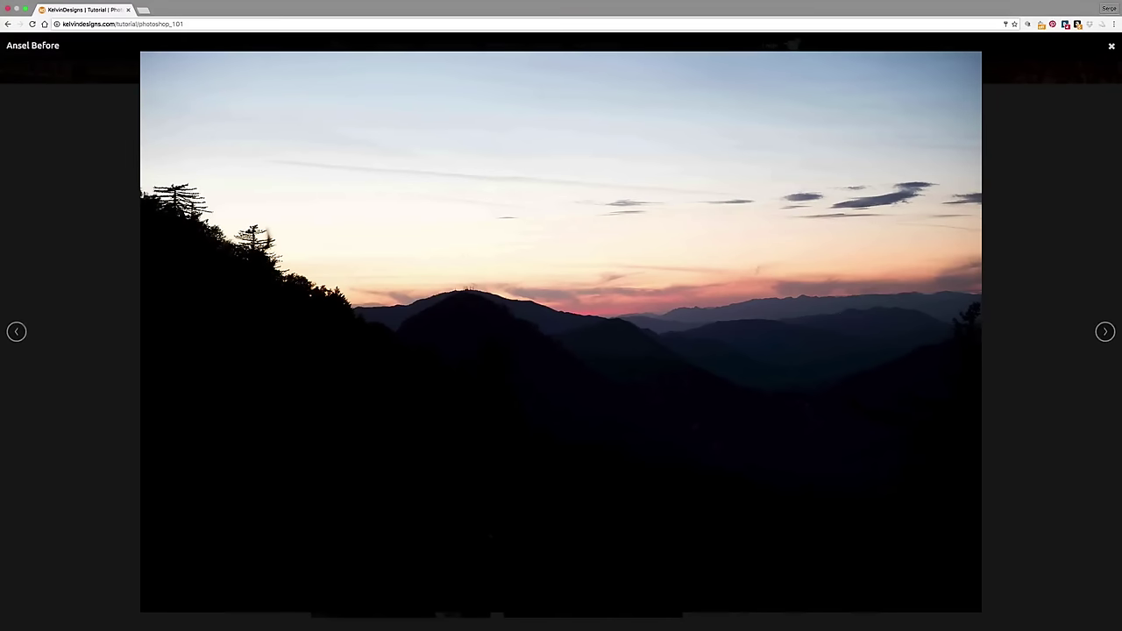
{"action": "key", "text": "Right"}
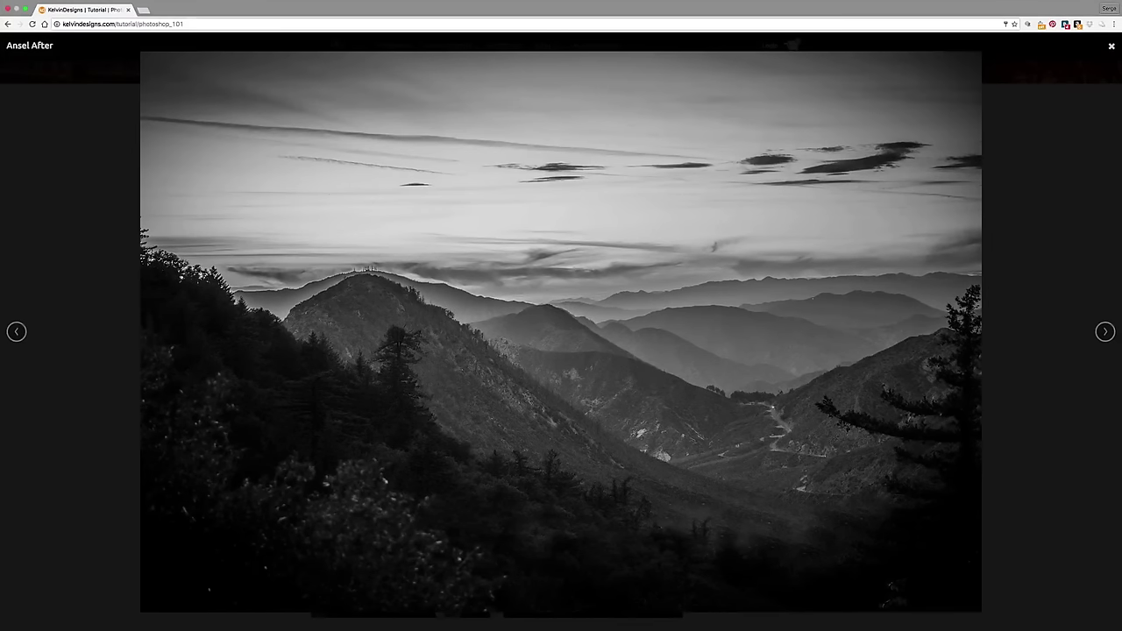
{"action": "key", "text": "Right"}
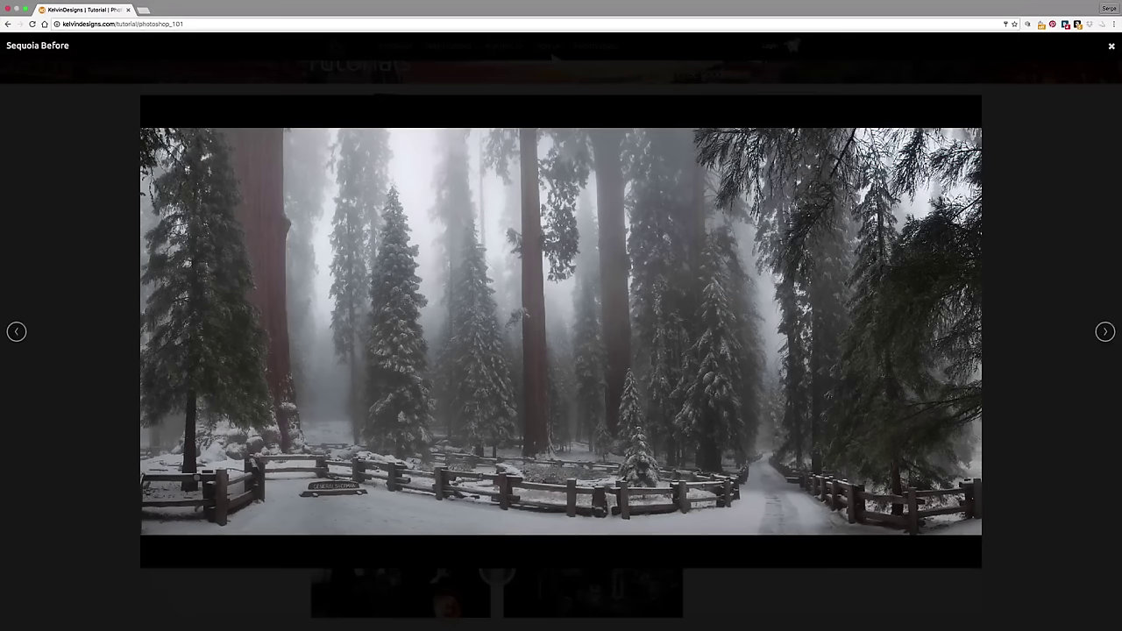
{"action": "key", "text": "Right"}
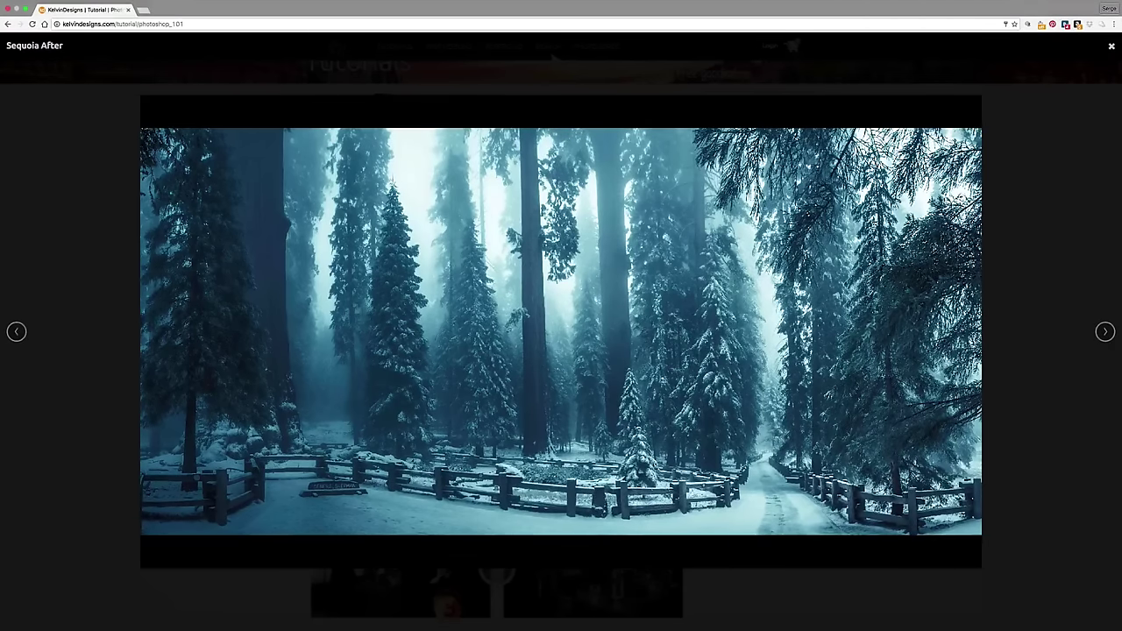
{"action": "key", "text": "Right"}
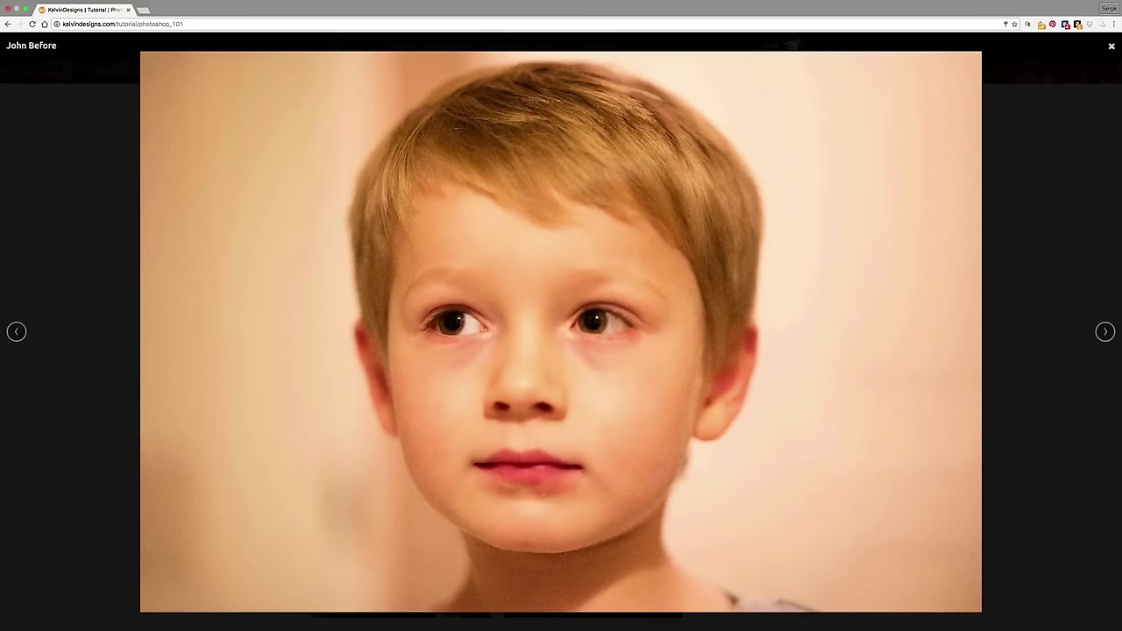
Advance from John After through Lake and Mountains and Mountains and Water pairs to Mont Saint Michel After.
{"action": "key", "text": "Right"}
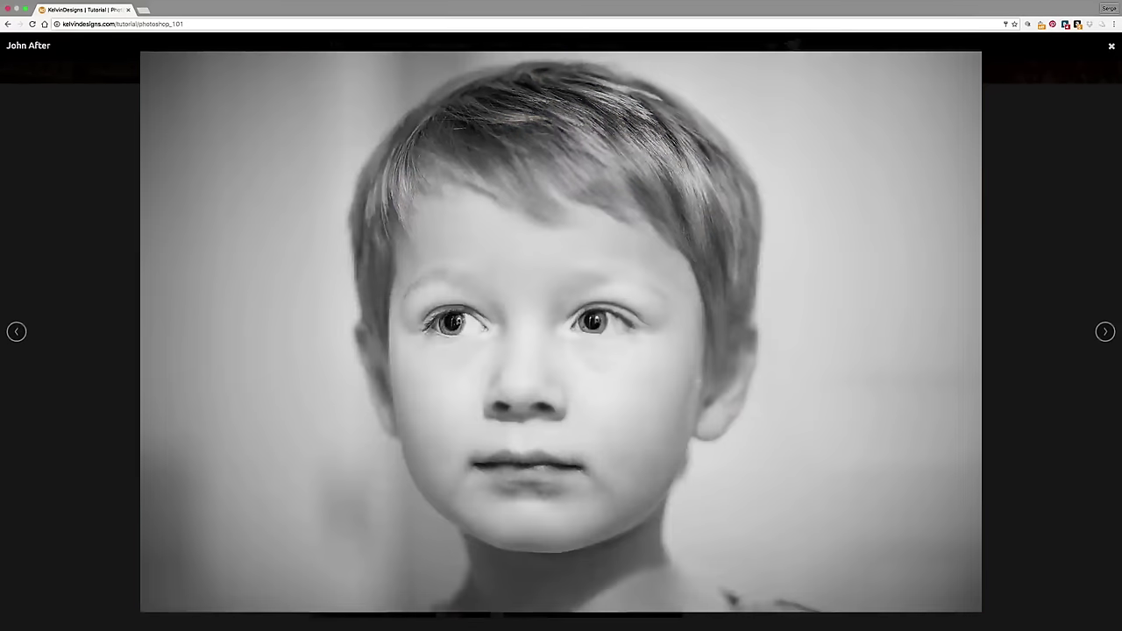
{"action": "key", "text": "Right"}
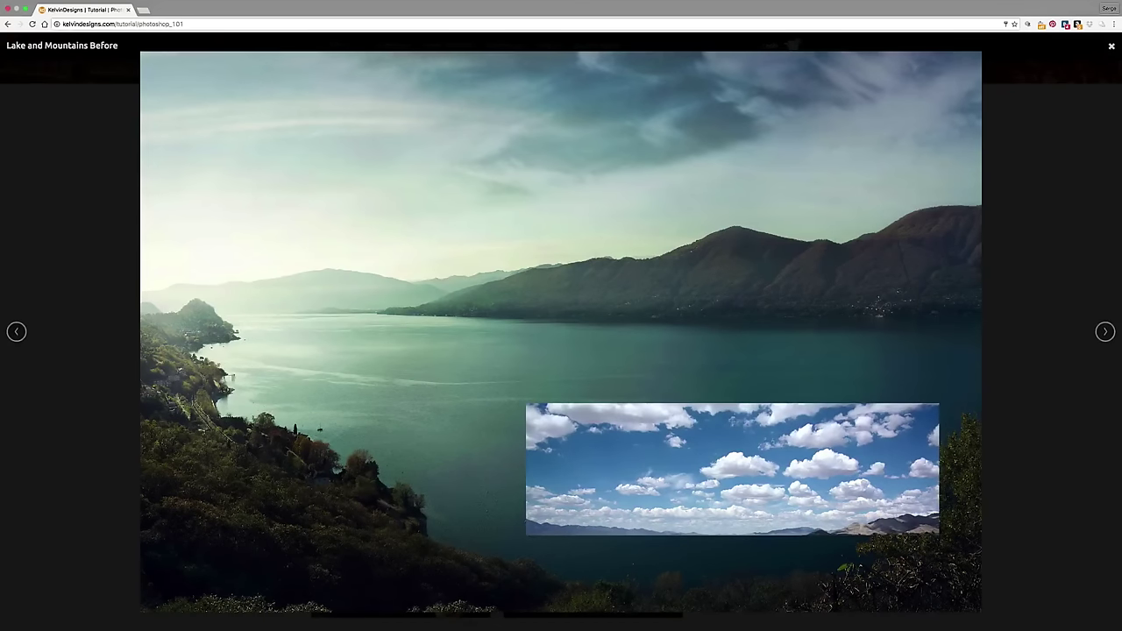
{"action": "key", "text": "Right"}
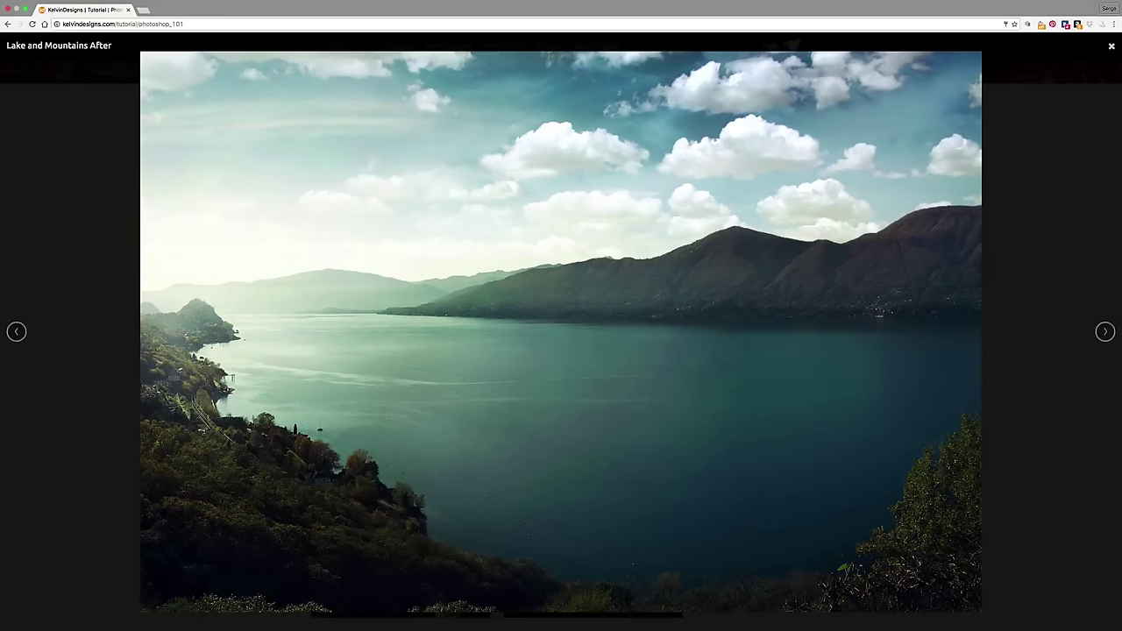
{"action": "key", "text": "Right"}
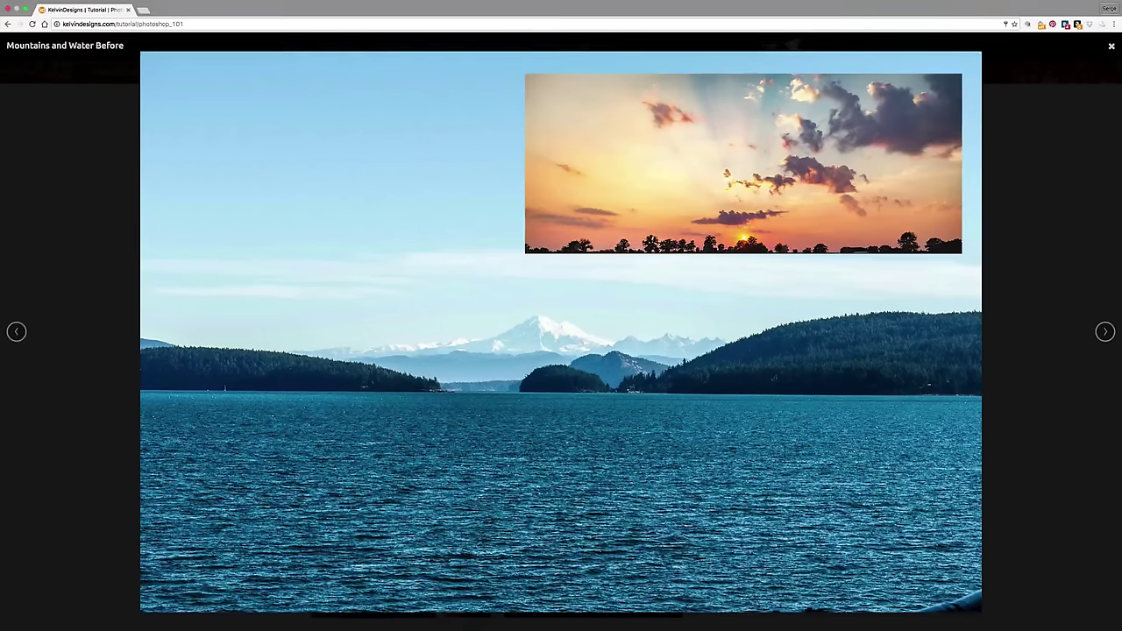
{"action": "key", "text": "Right"}
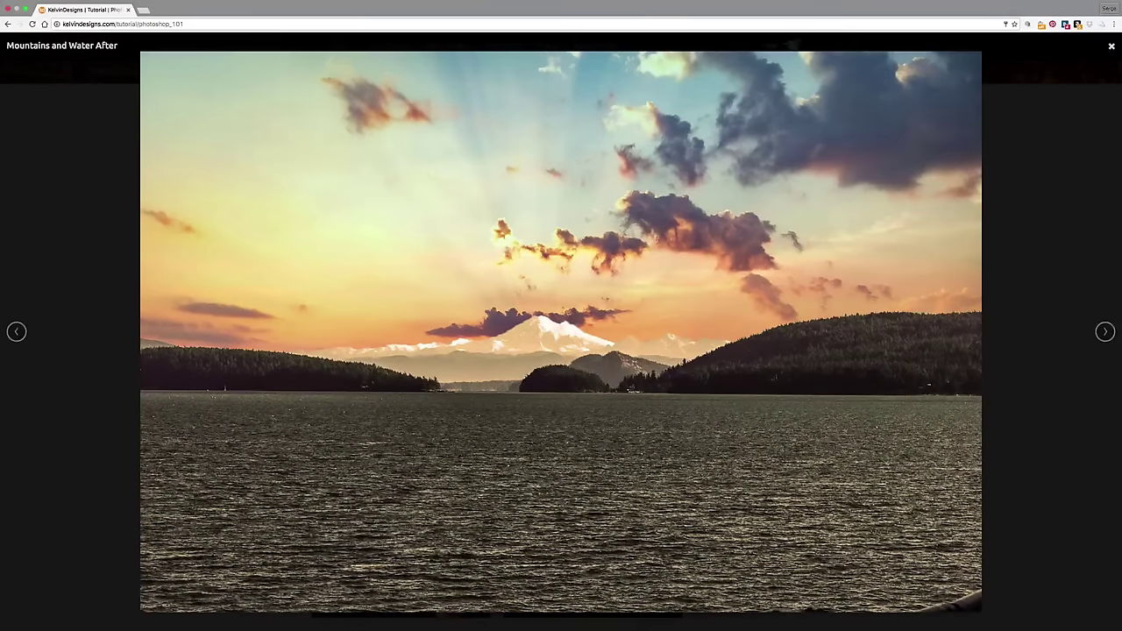
{"action": "key", "text": "Right"}
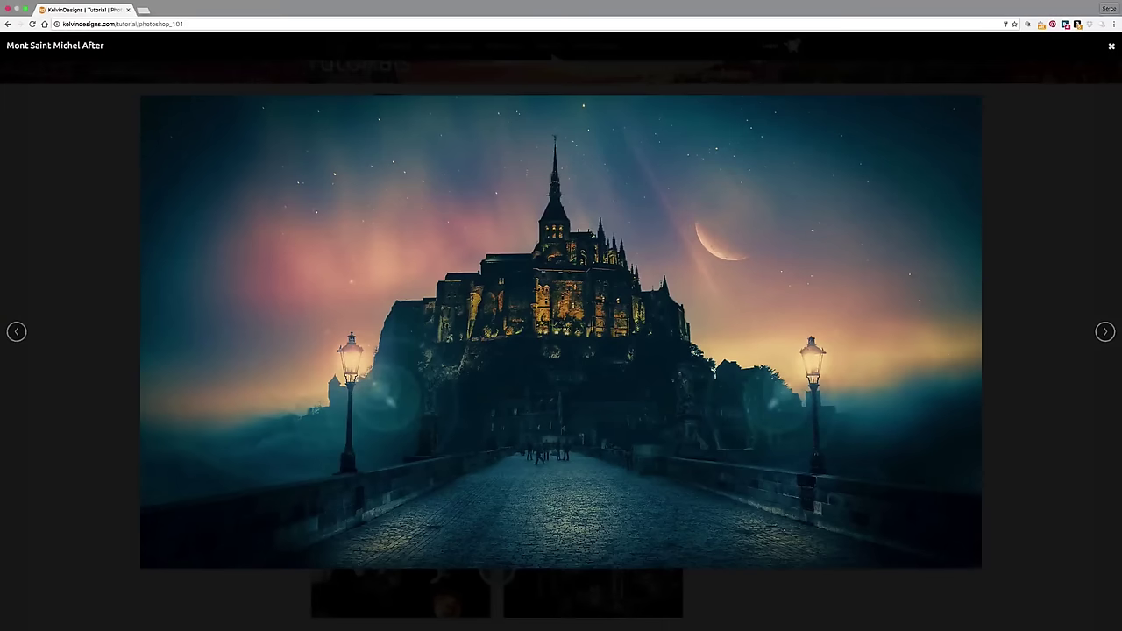